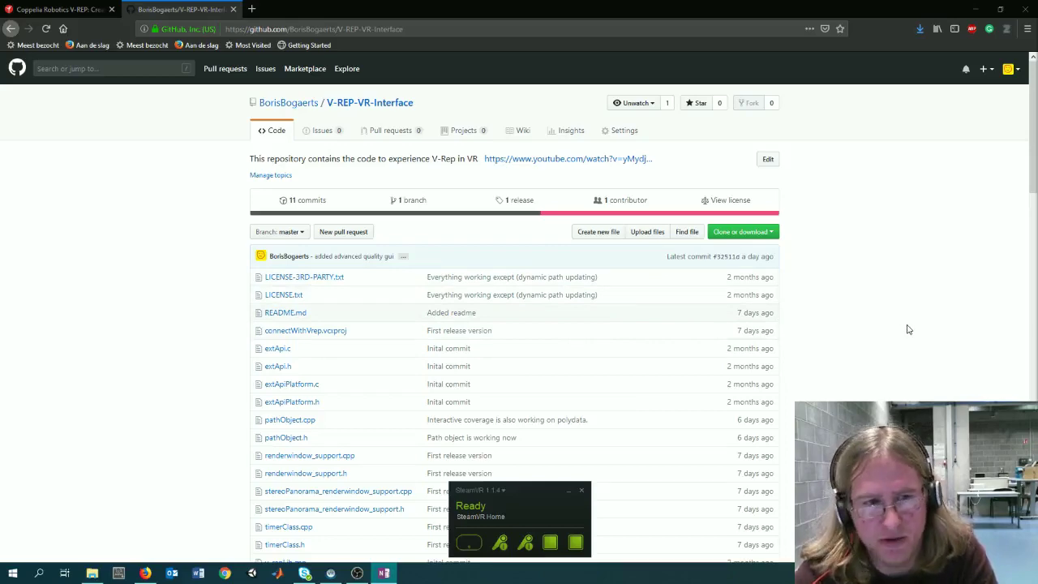
- Launch V-REP_PRO_EDU_V3_5_0_Setup.exe from the Downloads folder in File Explorer
scroll(116, 521, down, 3)
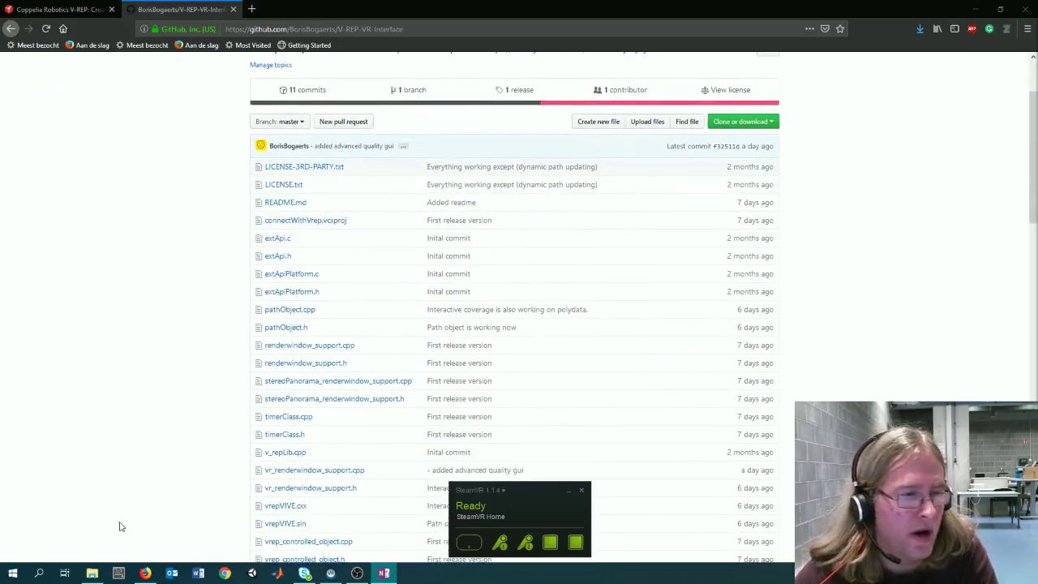
key(super)
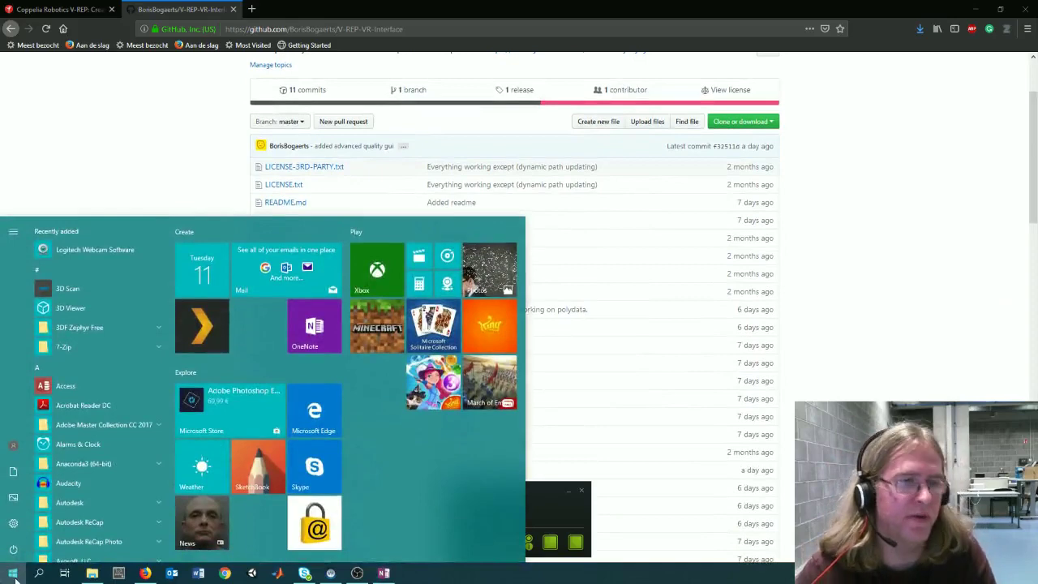
text(v)
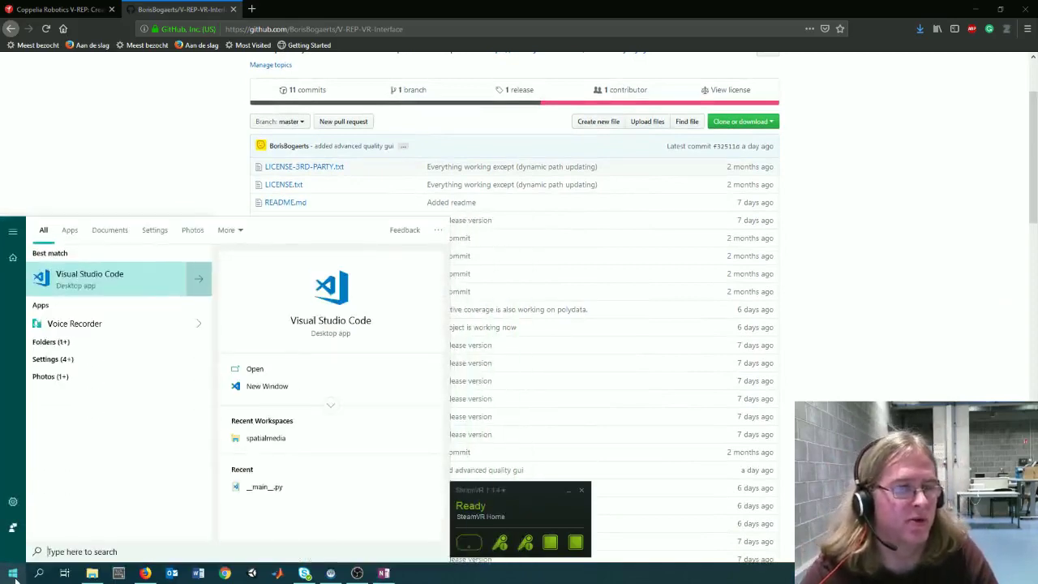
click(93, 573)
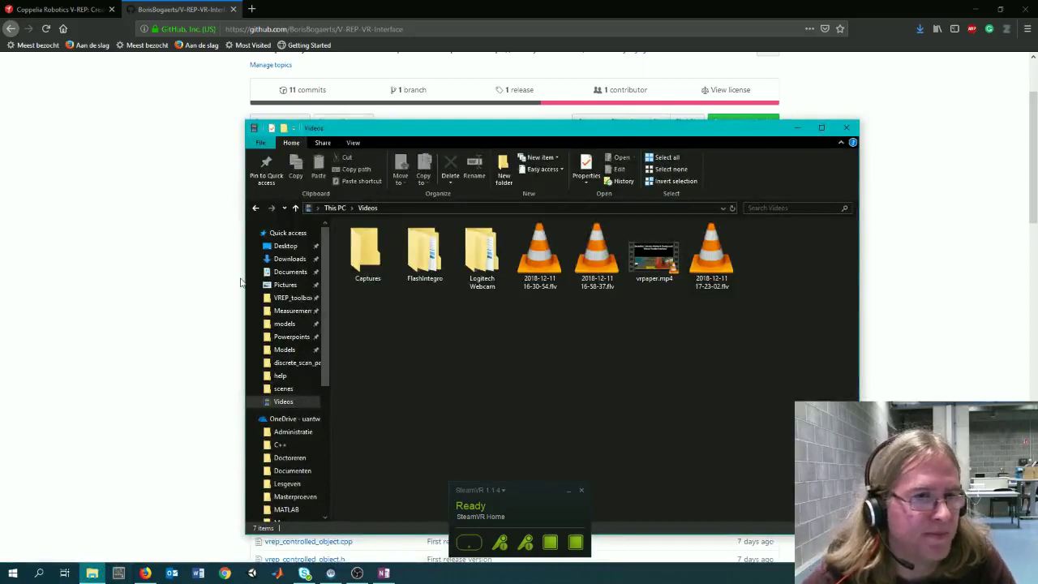
click(307, 259)
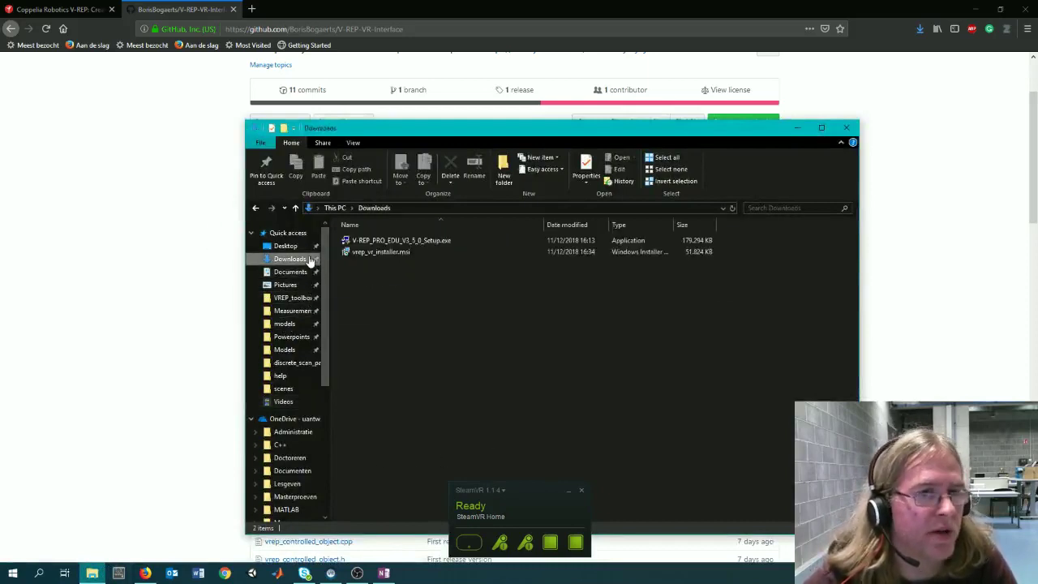
click(412, 242)
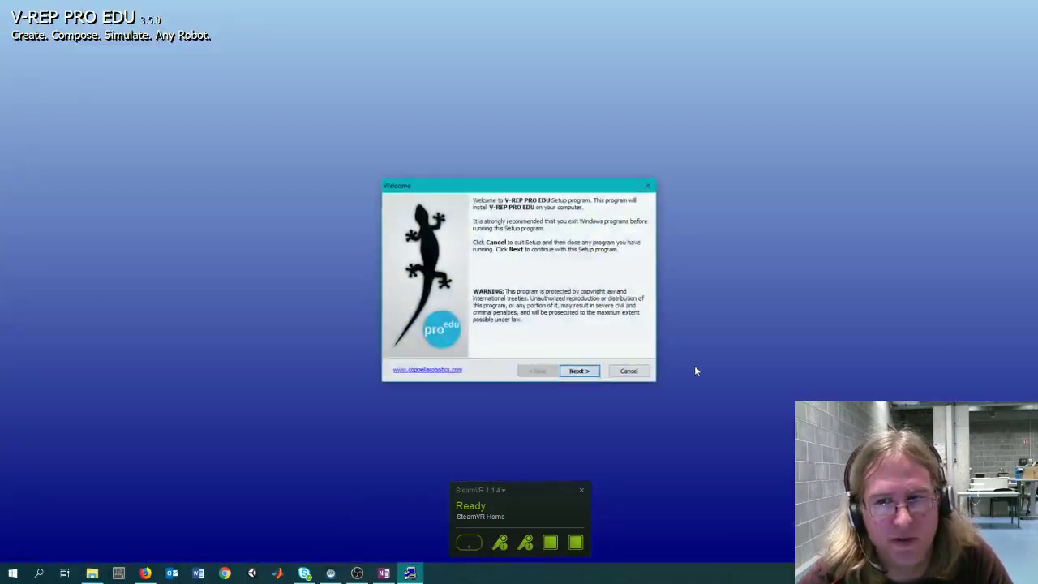
- Accept the license and start installing with default shortcuts, then return to the GitHub page
click(578, 370)
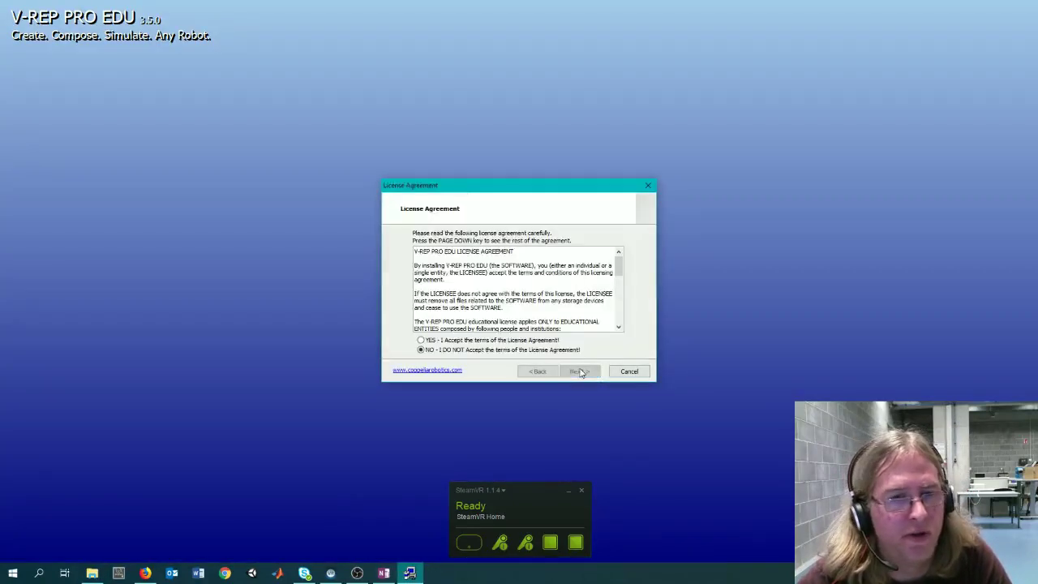
click(461, 340)
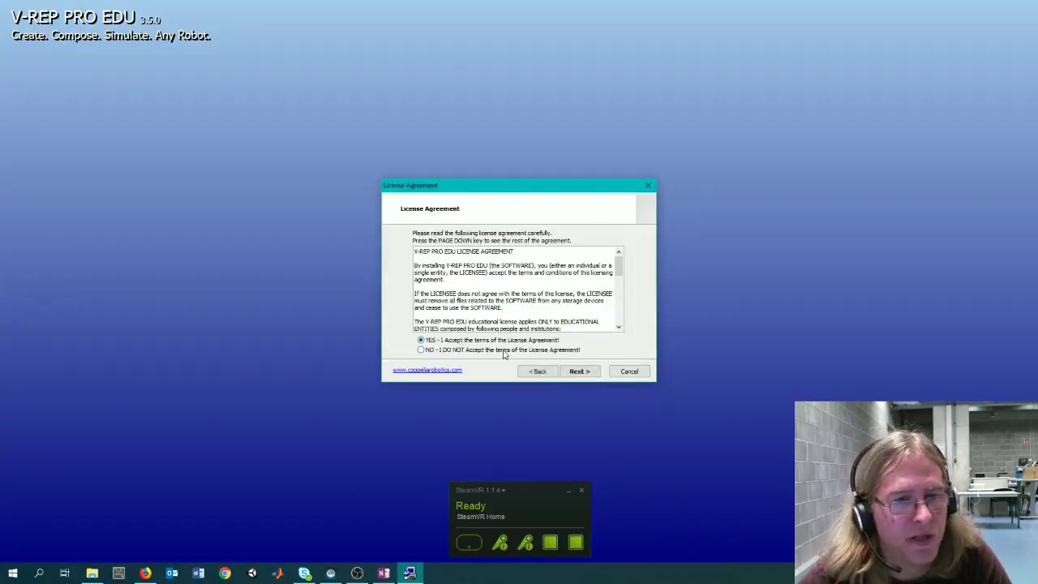
click(579, 372)
click(580, 372)
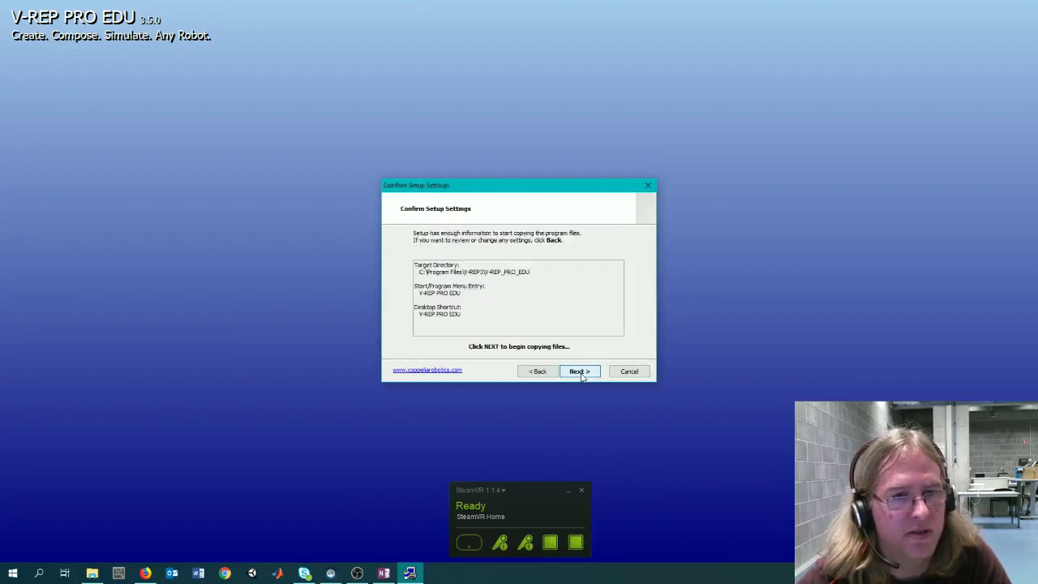
click(579, 372)
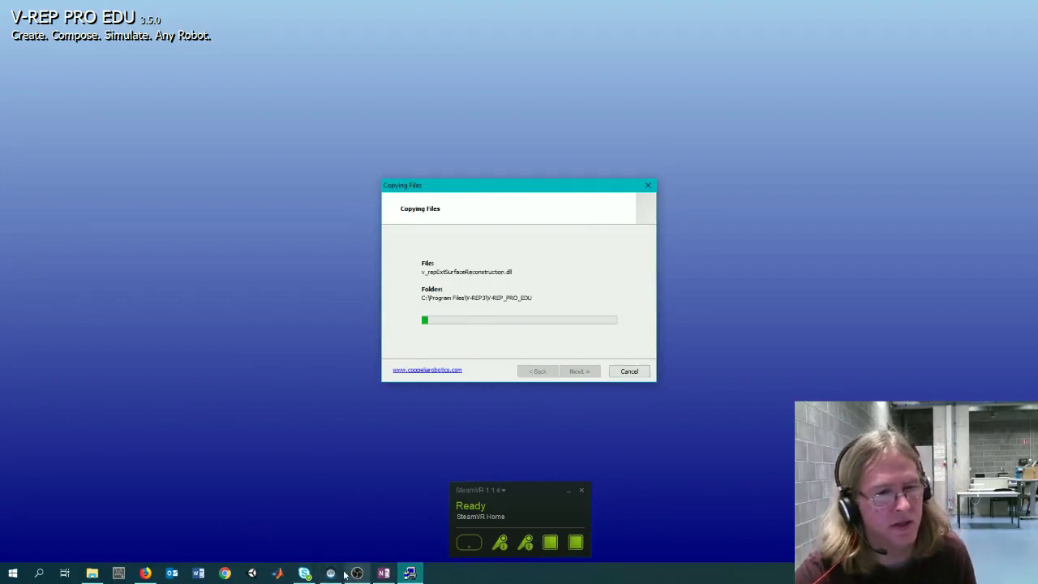
click(330, 573)
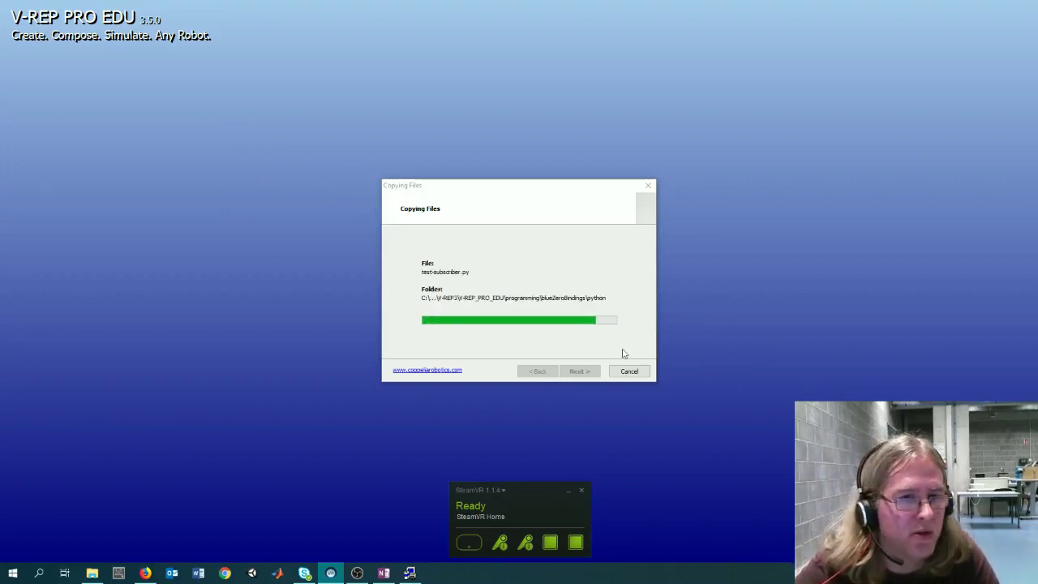
click(145, 572)
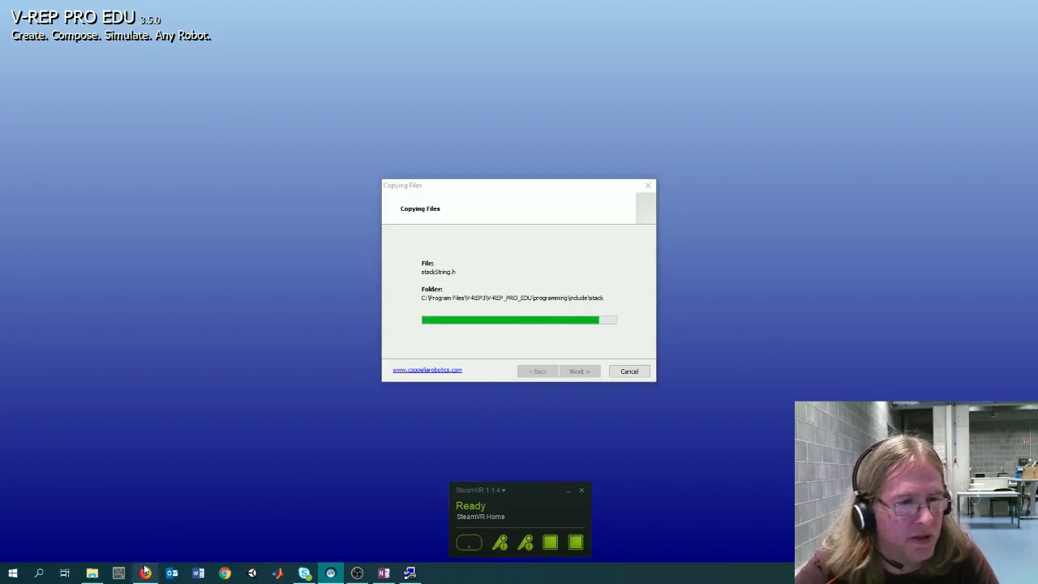
- Scroll through the V-REP-VR-Interface README and back up to the repository summary
scroll(178, 289, up, 3)
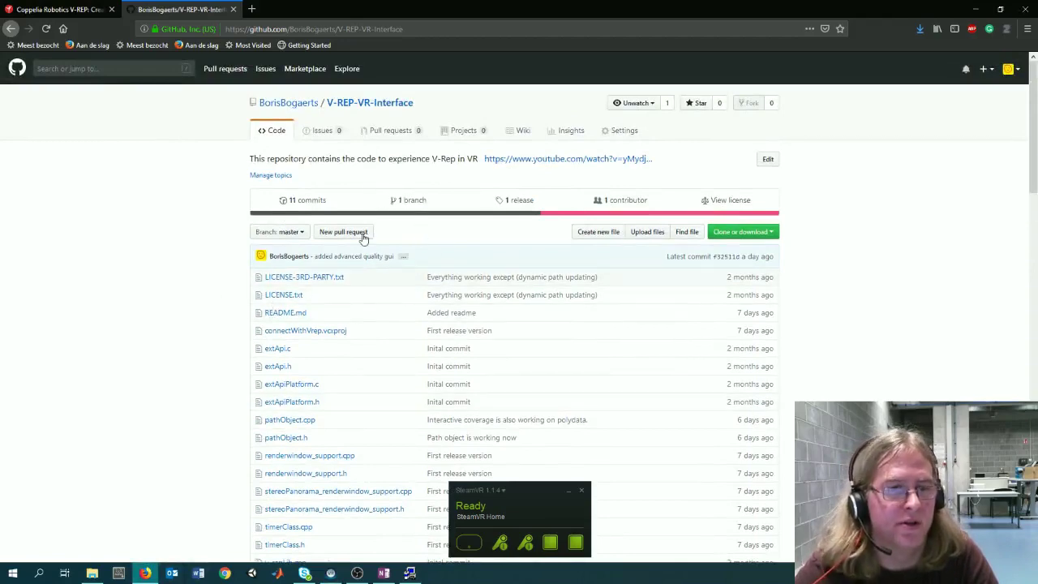
scroll(322, 175, down, 3)
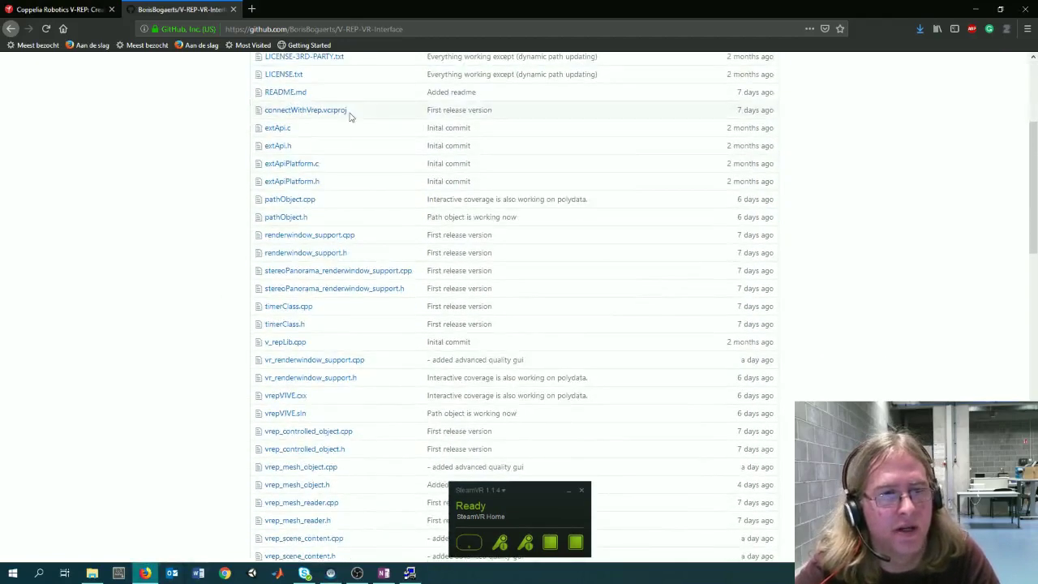
scroll(267, 260, down, 4)
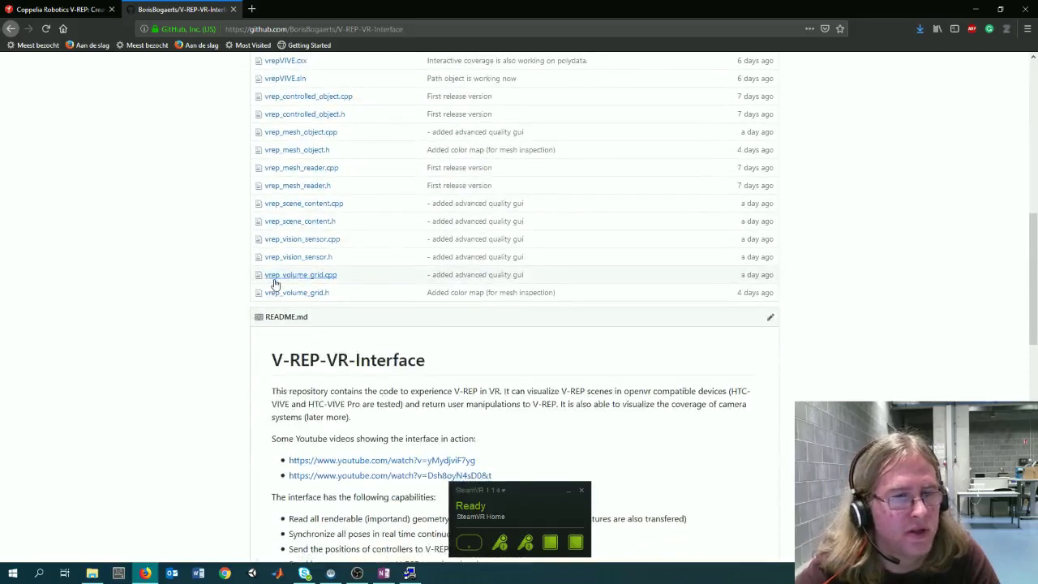
scroll(364, 233, down, 3)
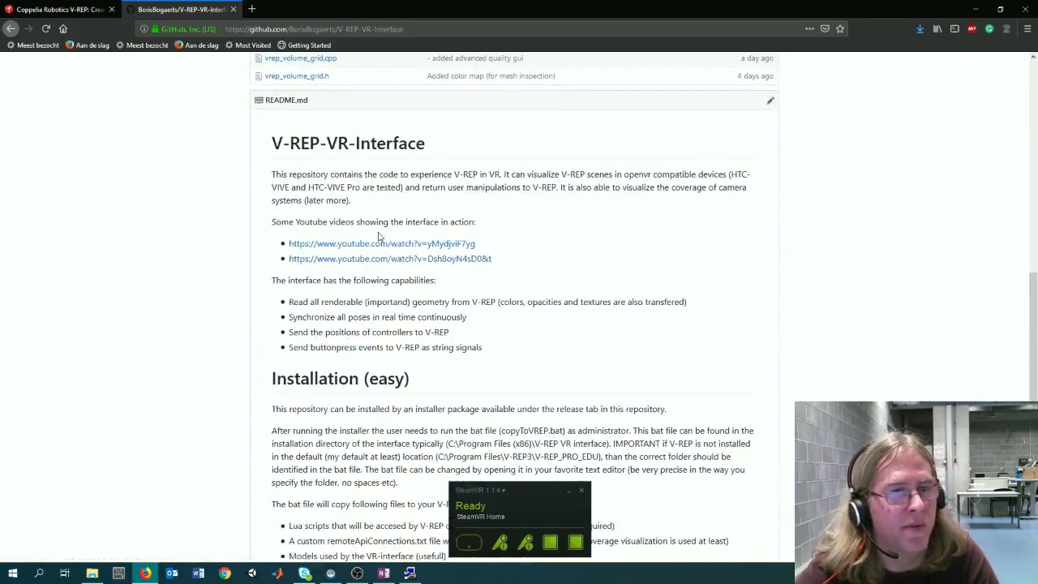
scroll(251, 326, down, 2)
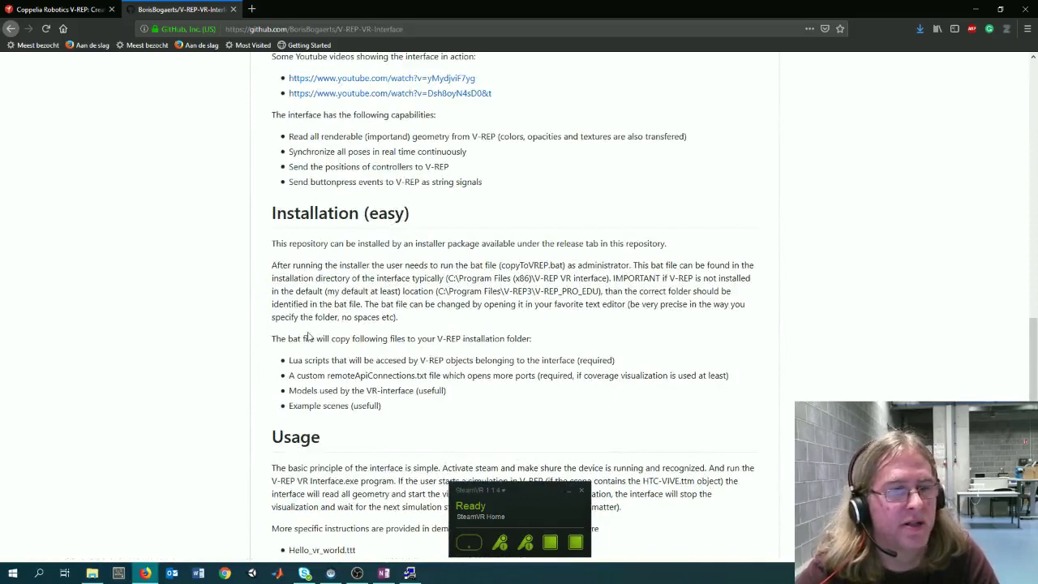
scroll(308, 336, down, 4)
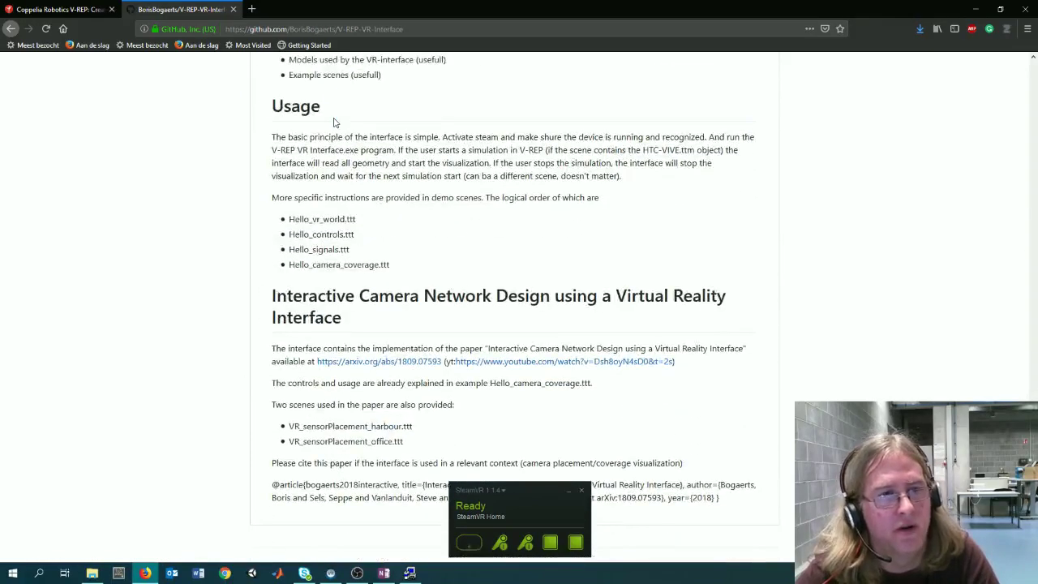
scroll(347, 395, up, 3)
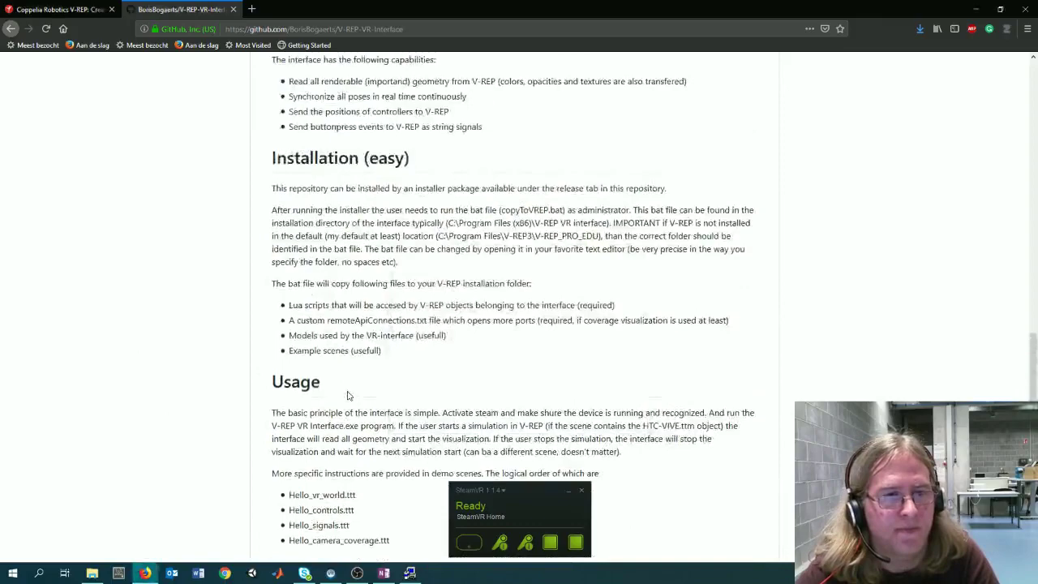
scroll(347, 395, up, 15)
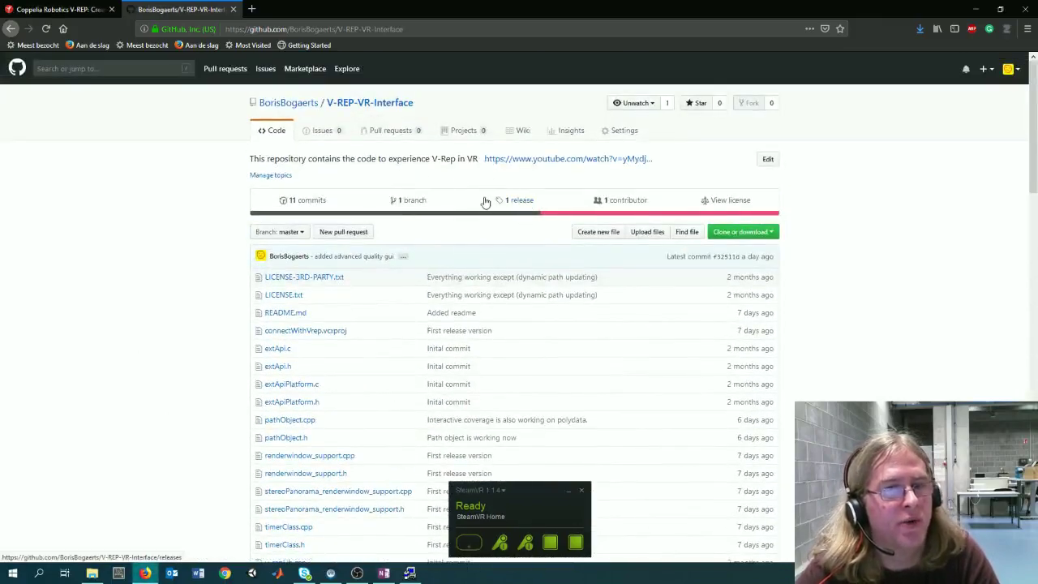
- Save vrep_vr_installer.msi from the v1.0 release page
click(521, 201)
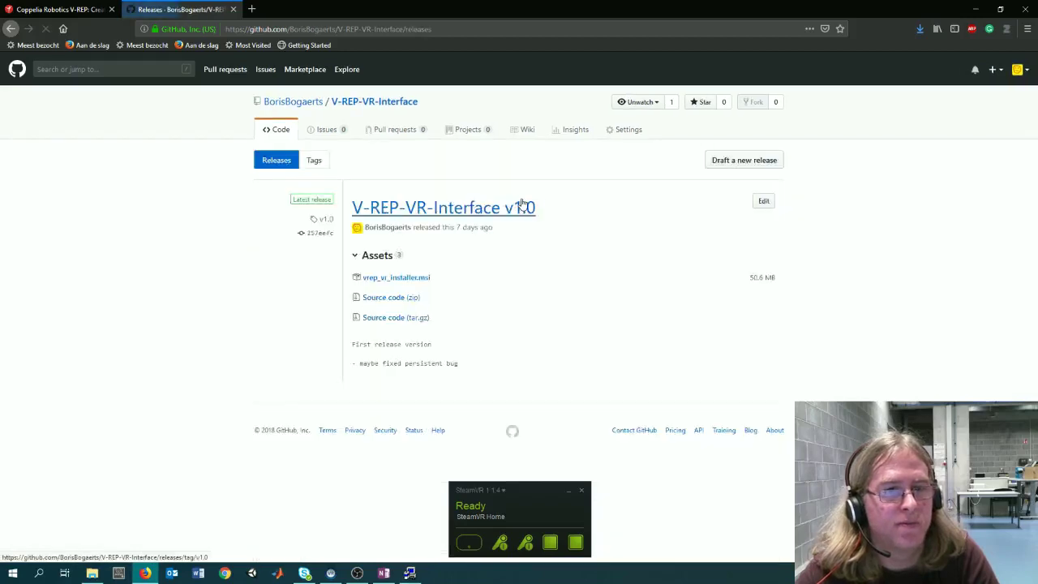
click(383, 278)
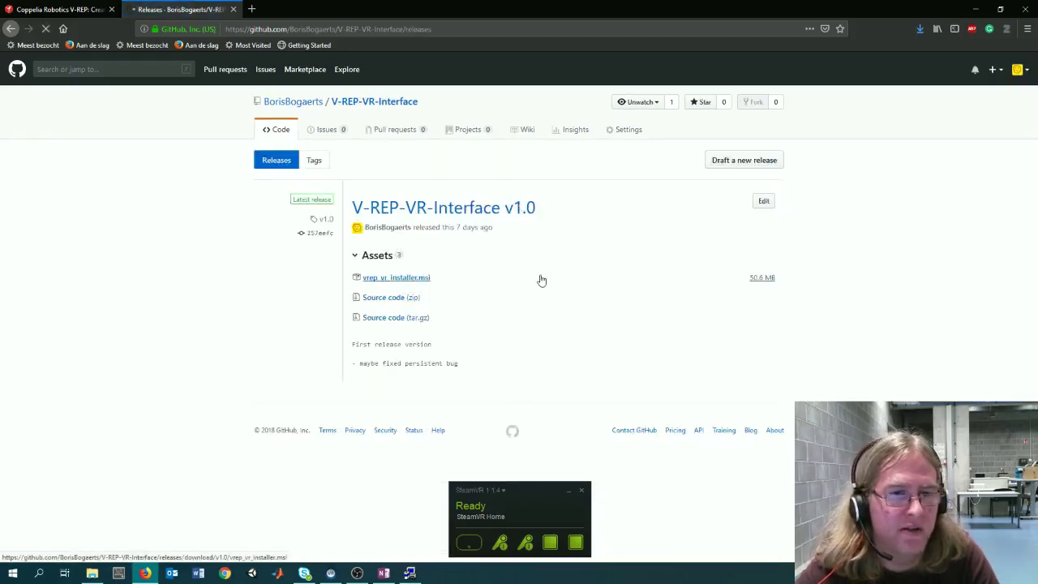
click(158, 154)
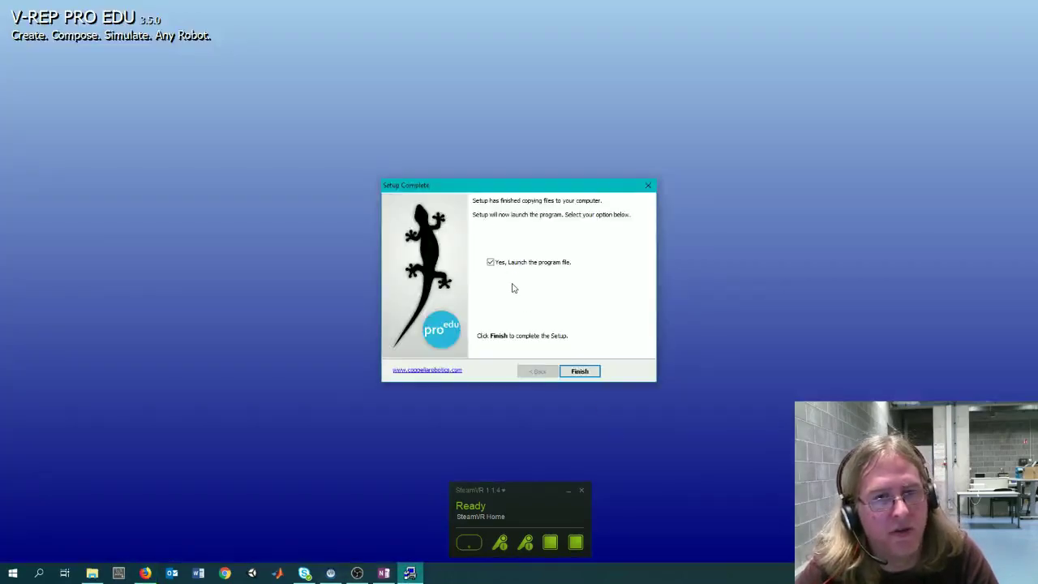
- Finish V-REP PRO EDU setup without launching it, then open the downloaded vrep_vr_installer(1).msi
click(509, 264)
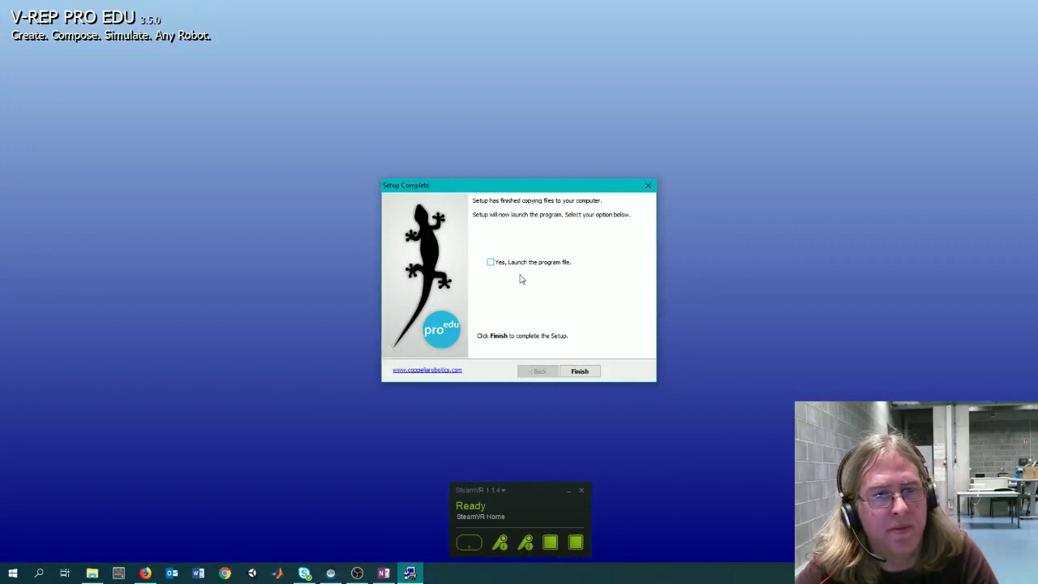
click(581, 372)
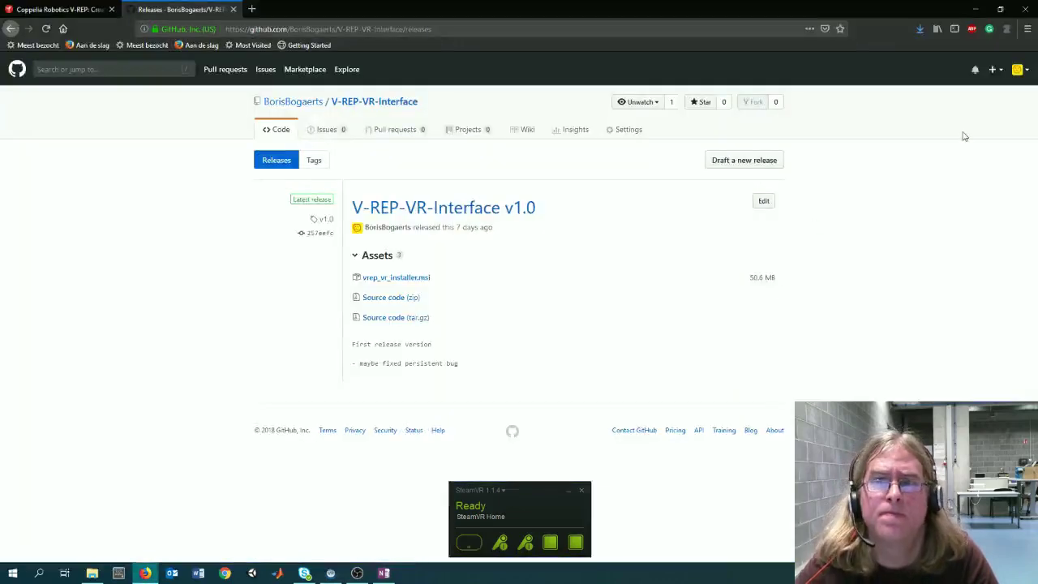
click(920, 29)
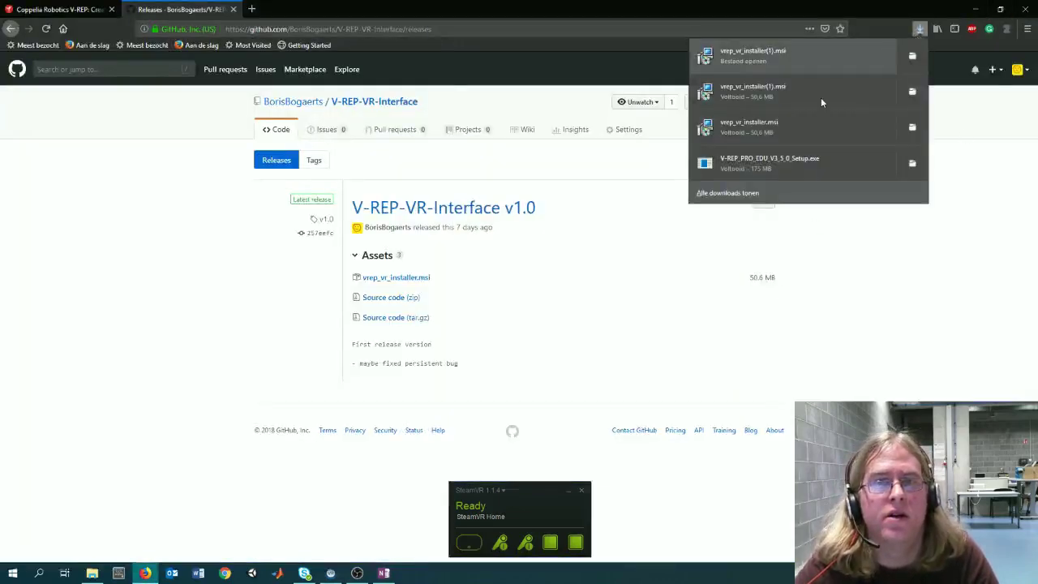
click(816, 56)
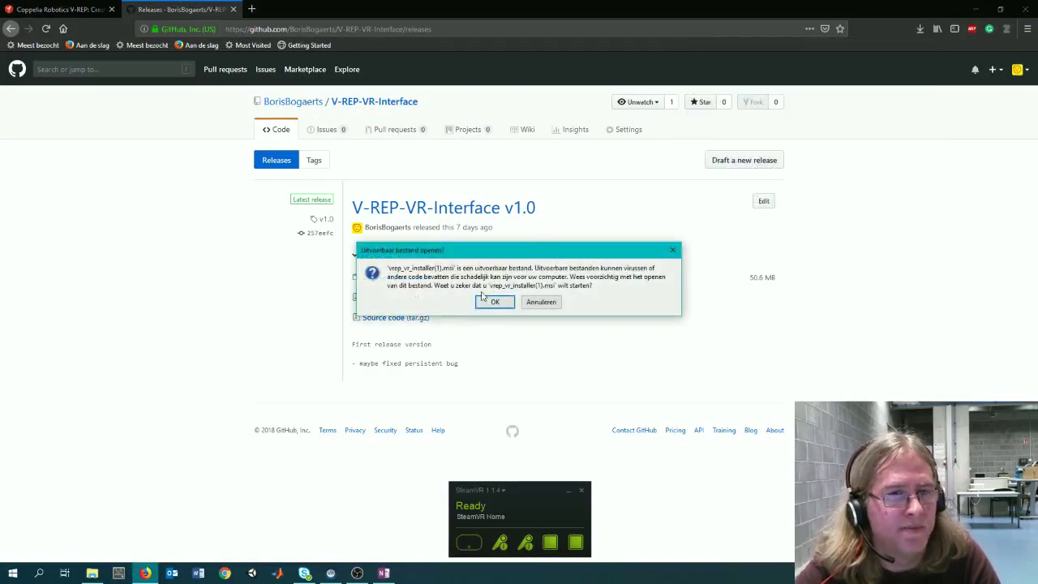
- Run the VR interface installer anyway despite the SmartScreen warning
click(507, 305)
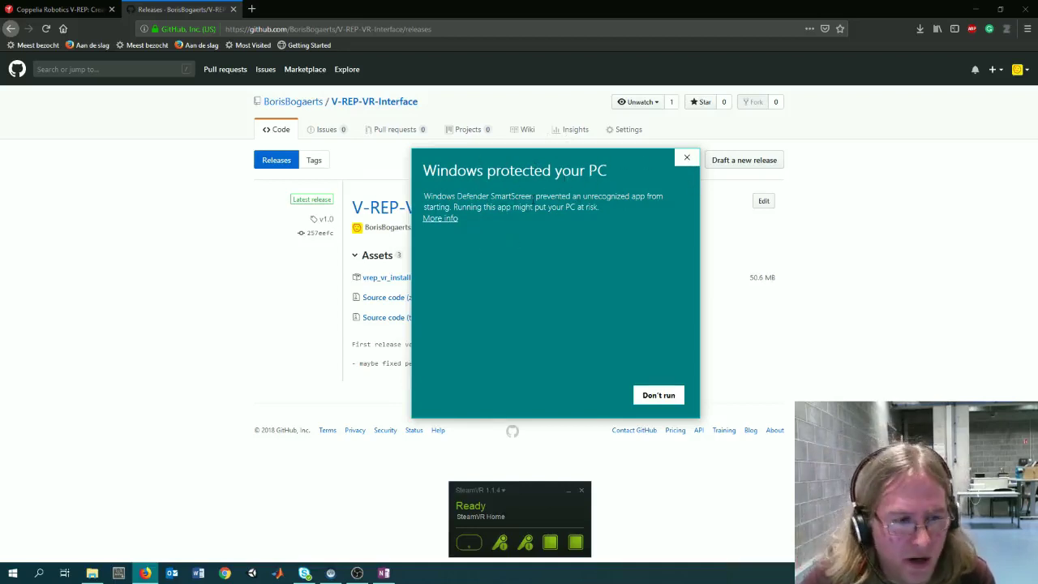
click(428, 219)
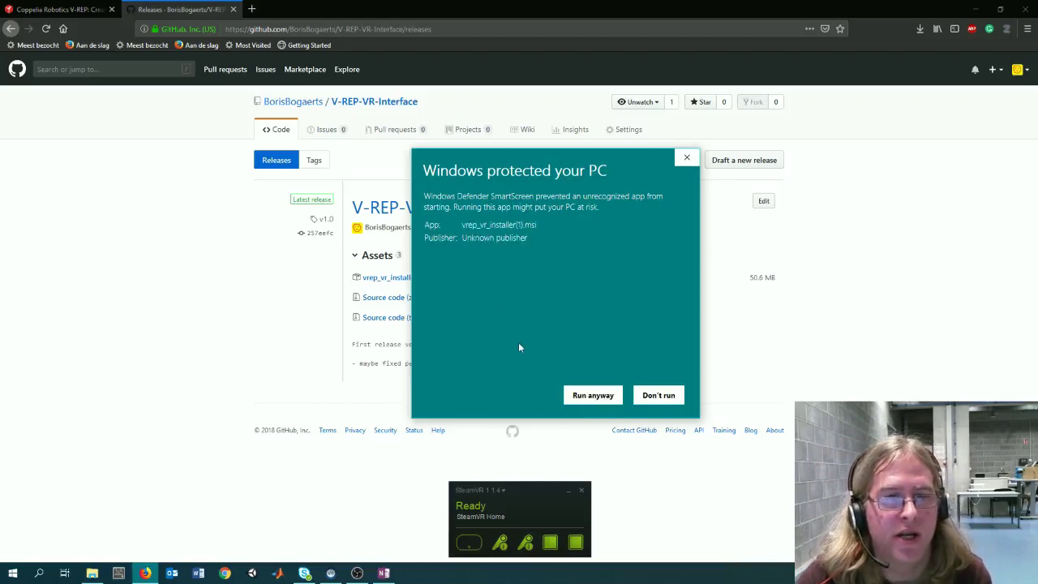
click(597, 395)
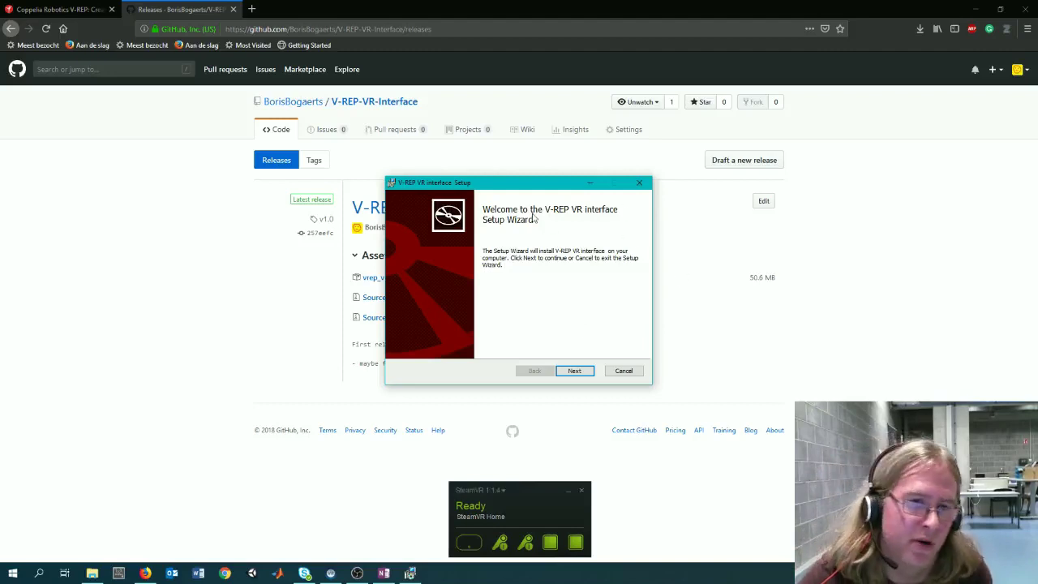
- Accept the license and complete the V-REP VR interface installation into Program Files (x86)
click(574, 371)
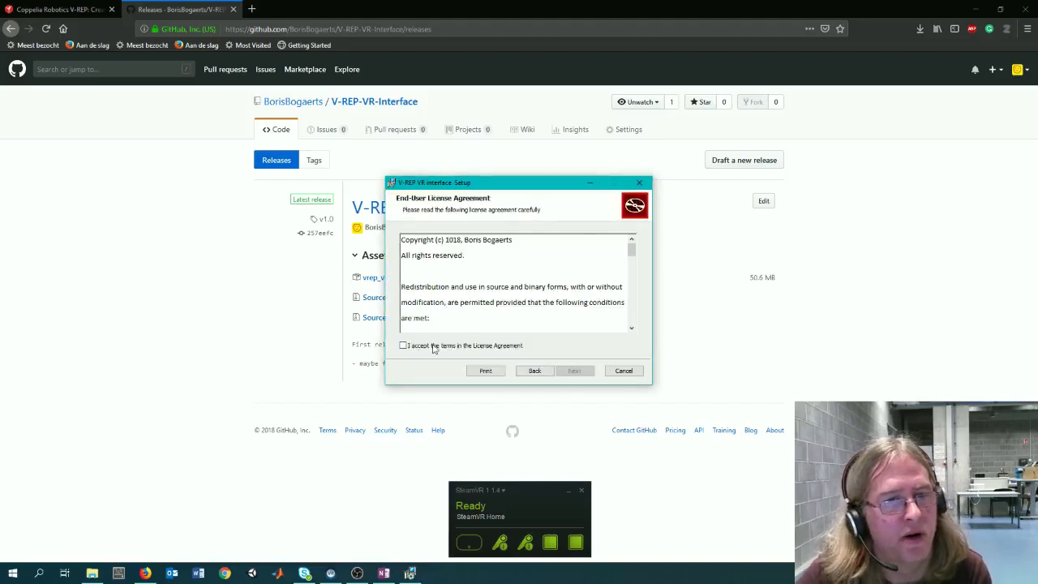
click(434, 346)
click(573, 371)
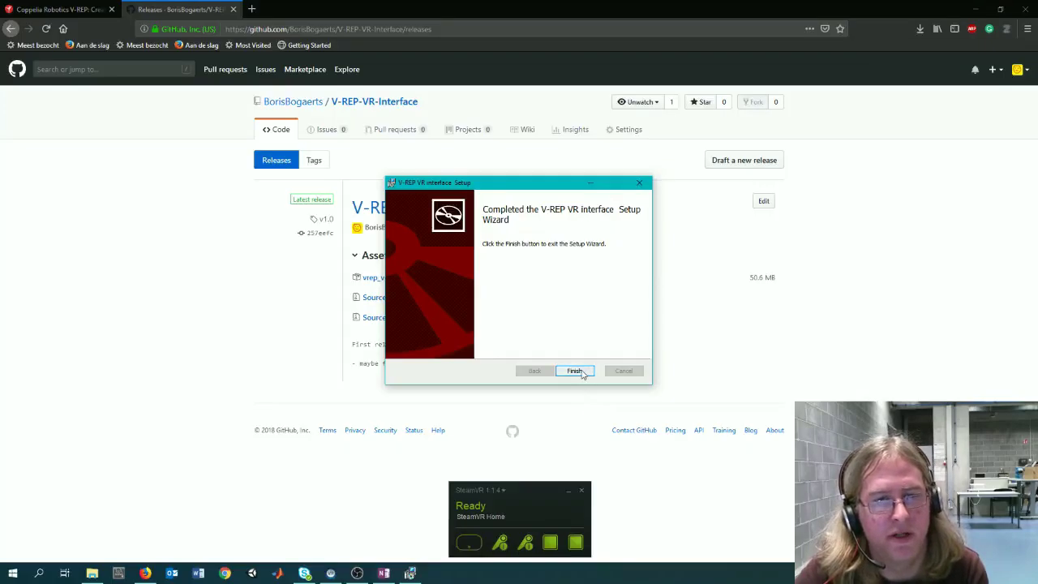
click(577, 372)
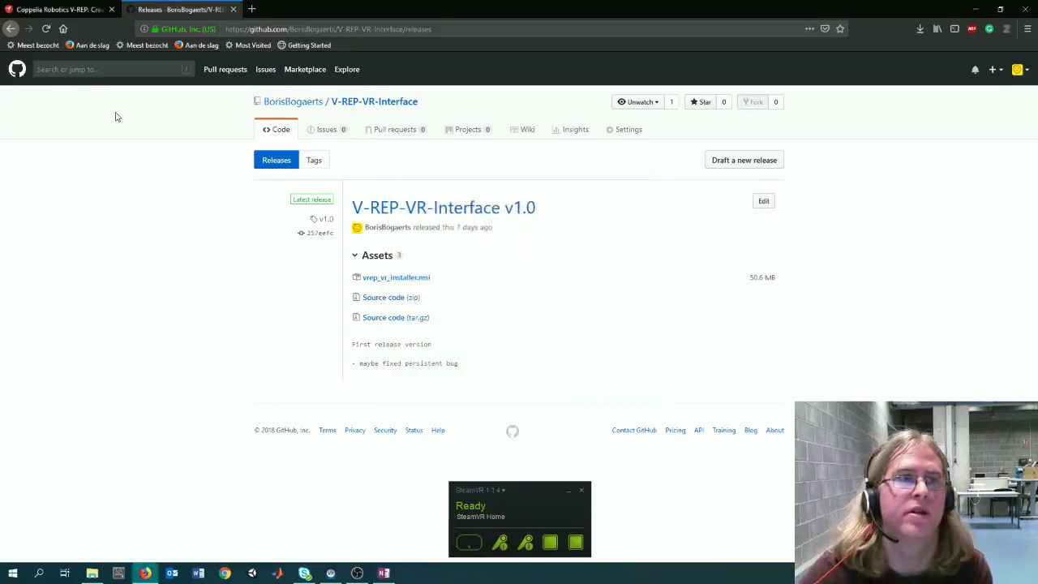
- Navigate This PC > Windows (C:) > Program Files (x86) > V-REP VR interface
click(987, 10)
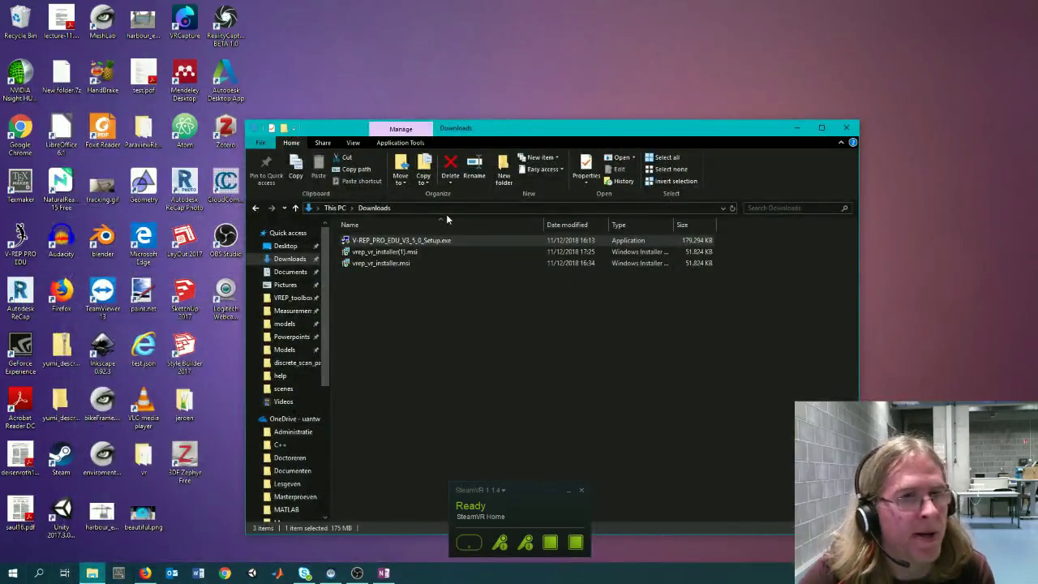
scroll(300, 359, down, 2)
scroll(300, 358, down, 4)
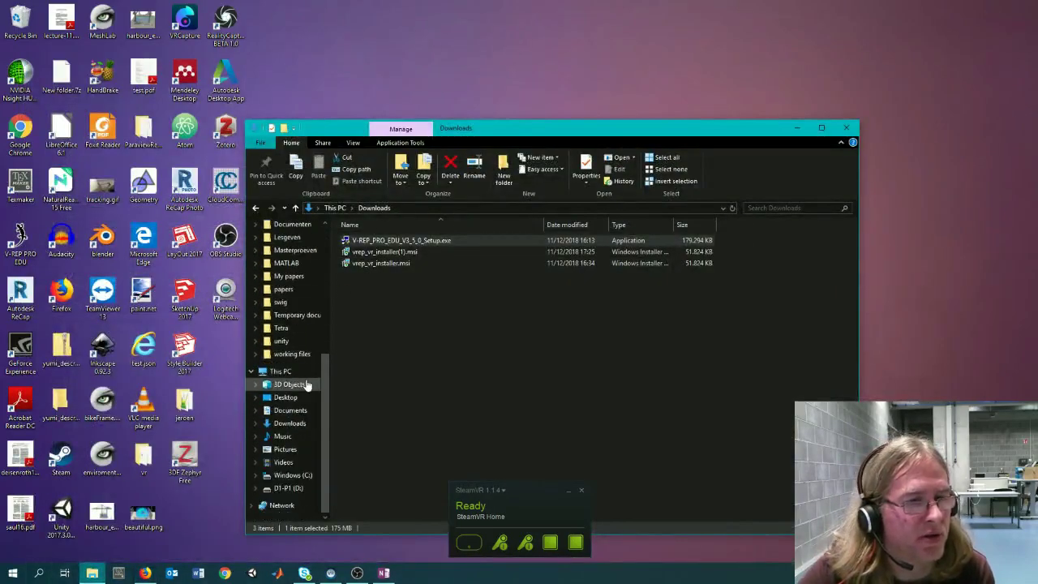
click(296, 372)
double_click(406, 355)
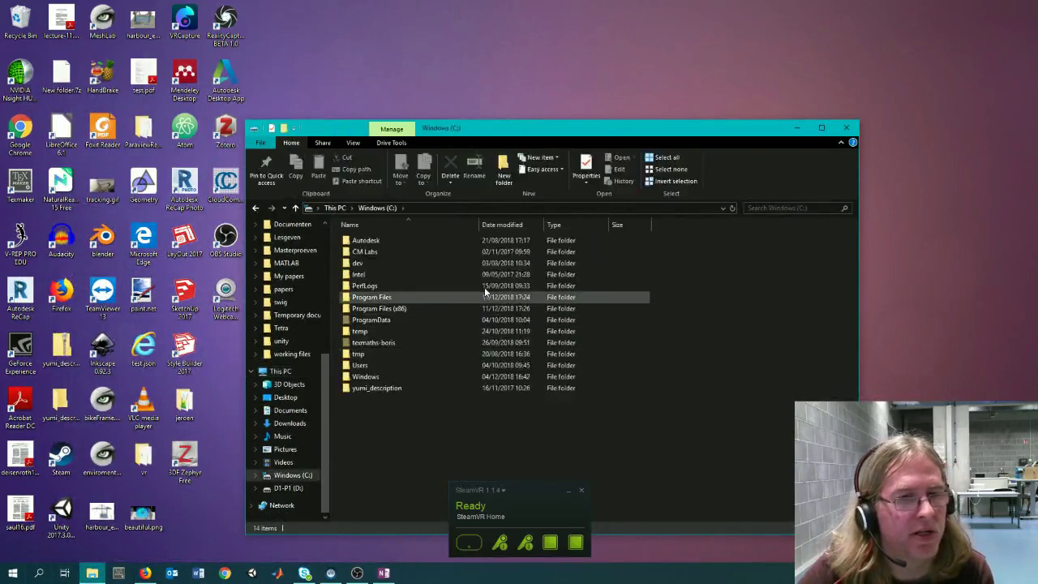
double_click(456, 306)
click(456, 308)
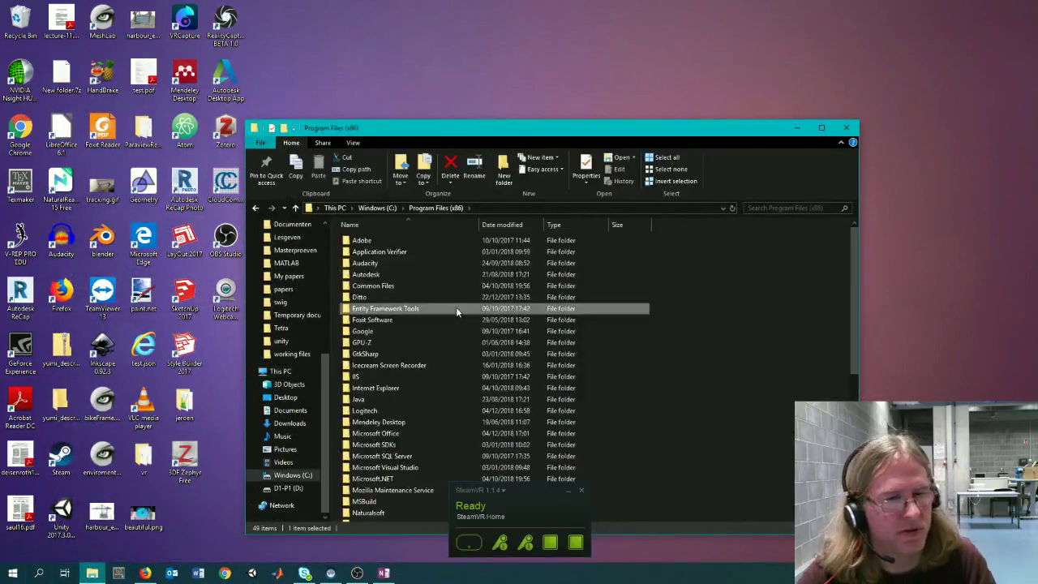
key(v)
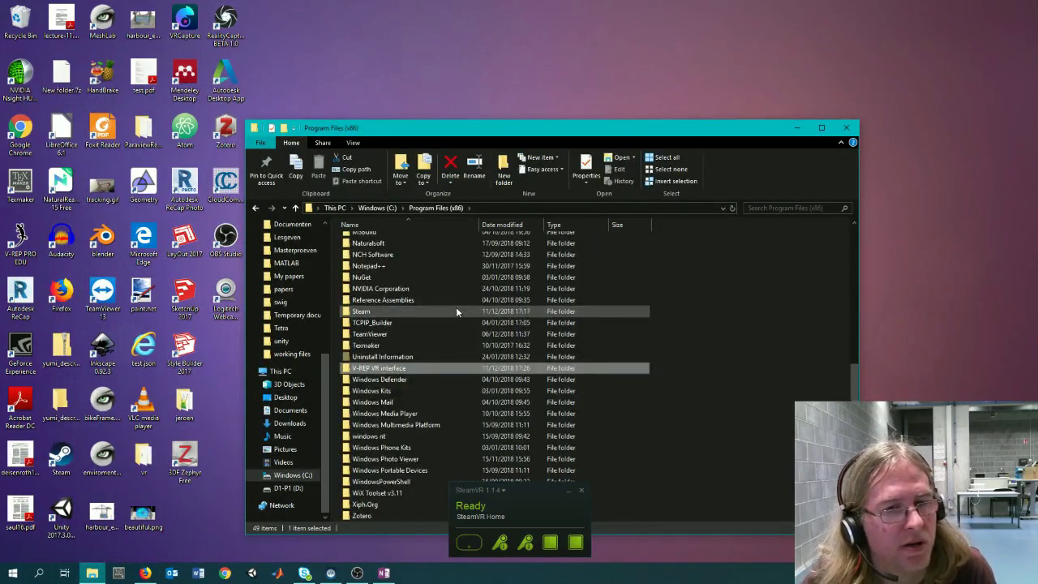
key(Return)
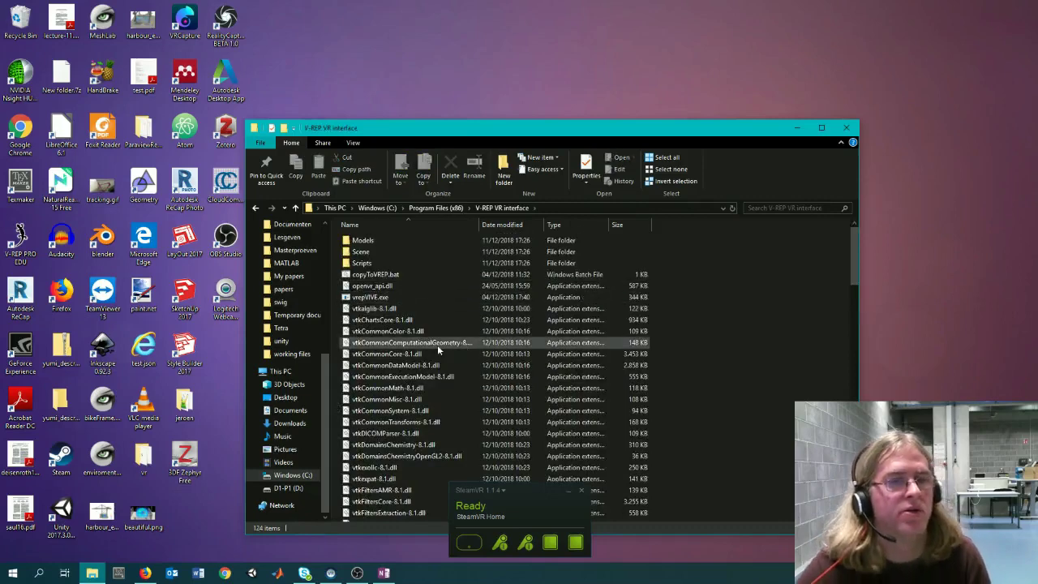
- Browse the install folder's files and select copyToVREP.bat
click(409, 322)
scroll(389, 389, down, 7)
click(375, 482)
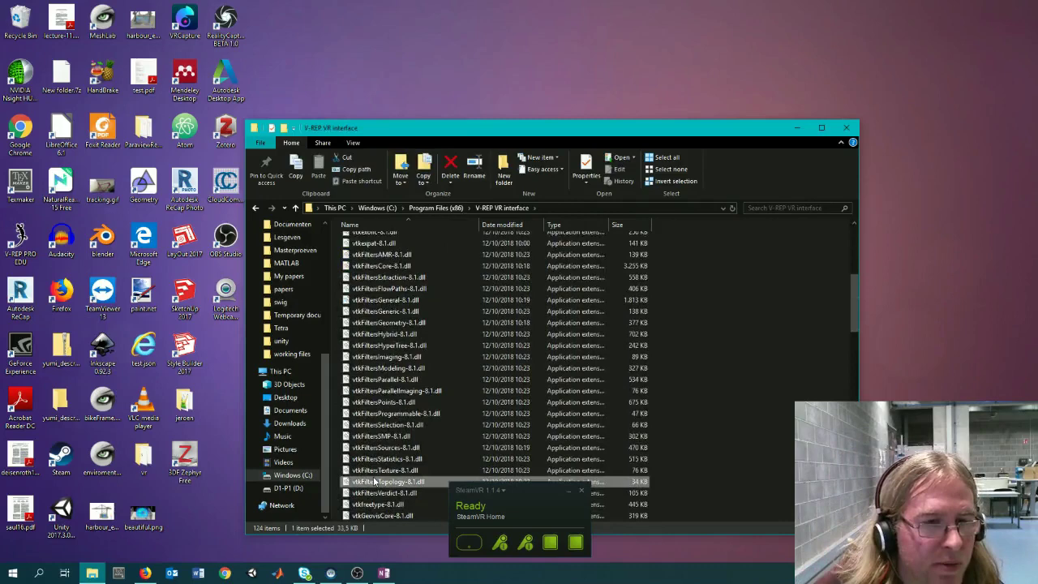
scroll(375, 482, up, 7)
click(384, 276)
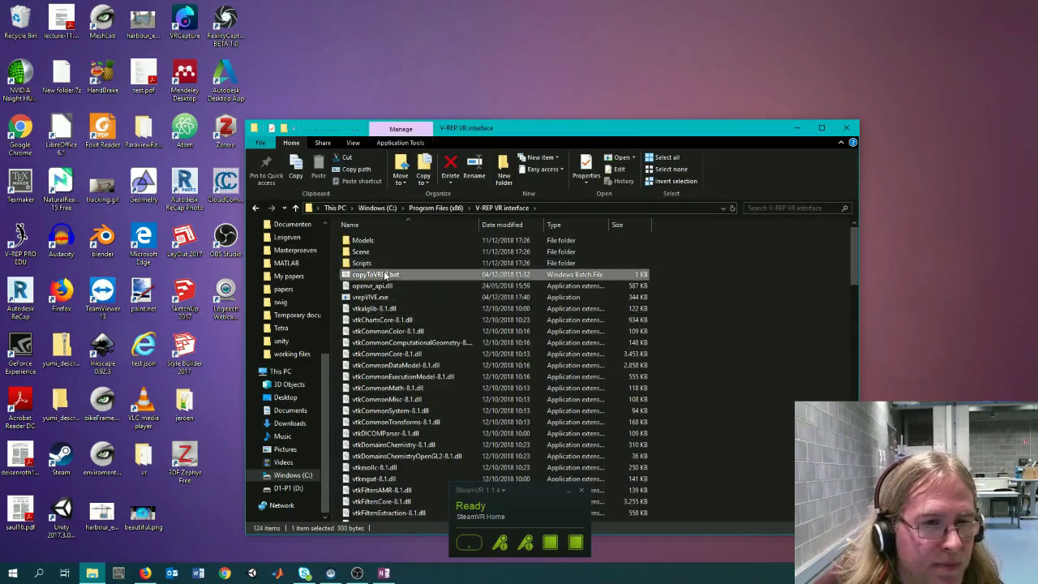
- Edit copyToVREP.bat in Notepad++, select the vrepLocation path on line 4, then minimize it
right_click(392, 275)
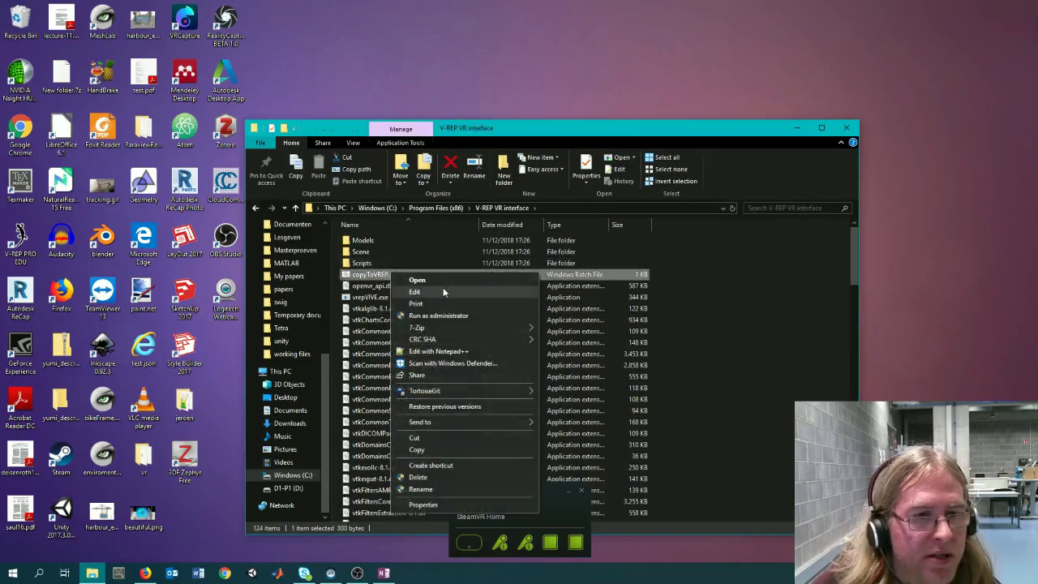
click(442, 352)
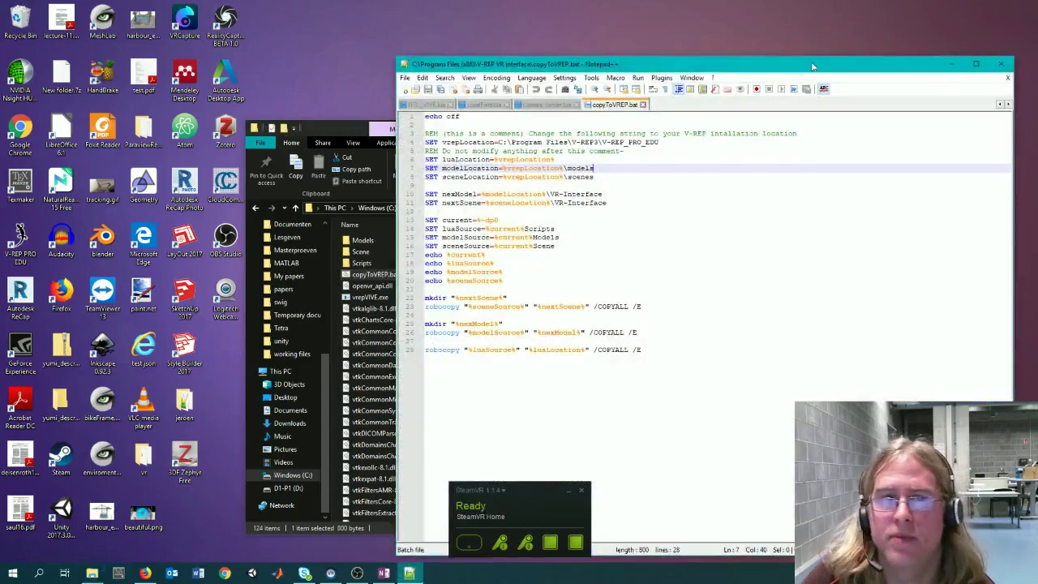
drag(646, 63, 662, 81)
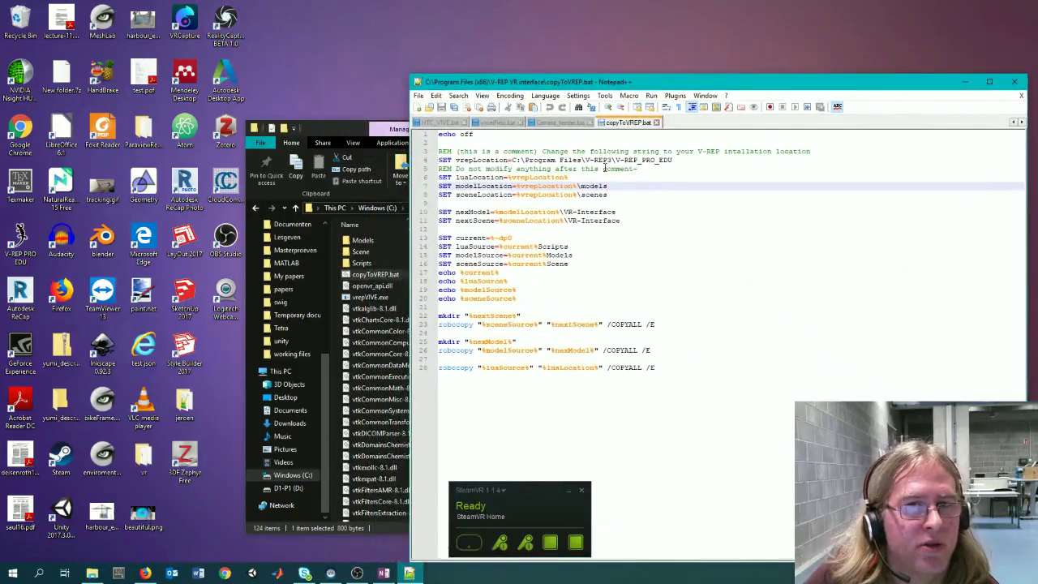
drag(676, 159, 513, 157)
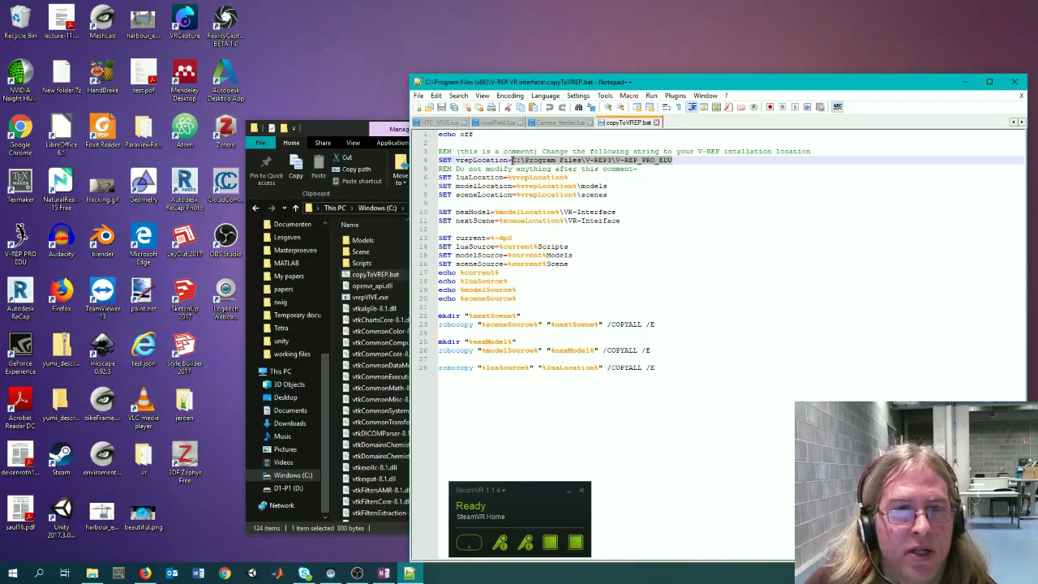
click(512, 160)
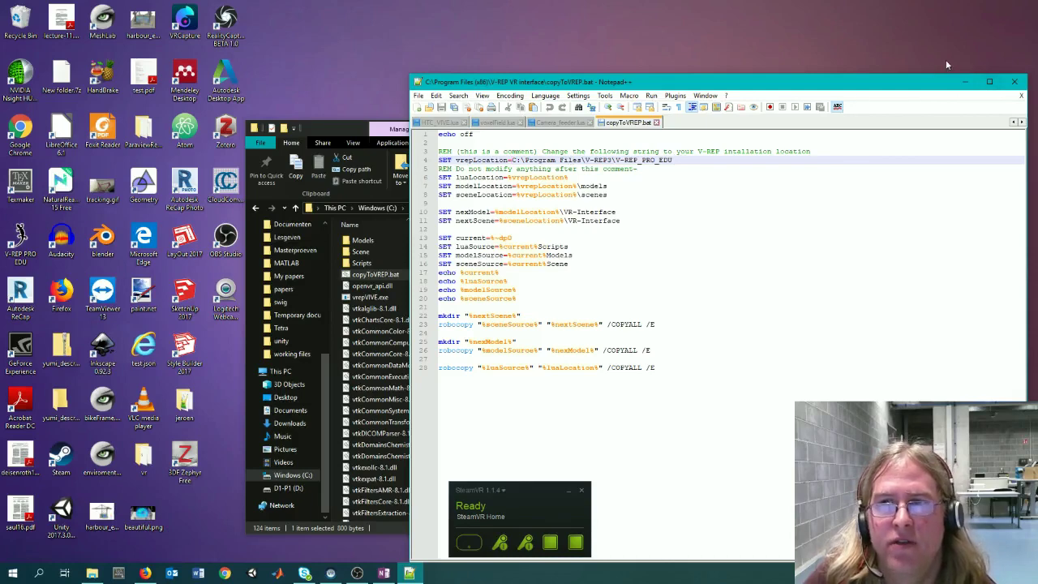
click(965, 82)
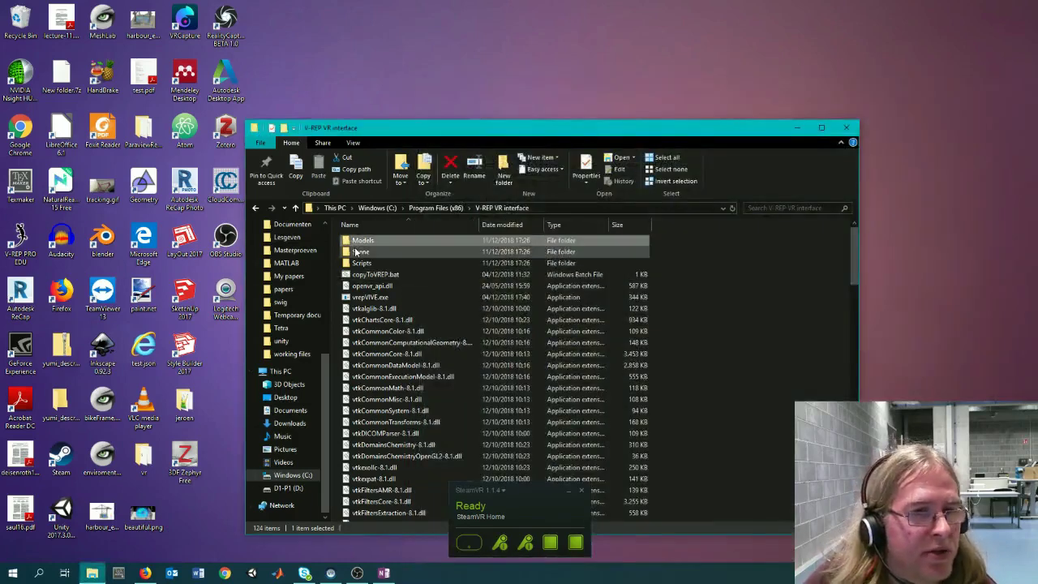
- Look inside the Models and Scene folders of the V-REP VR interface install
click(449, 267)
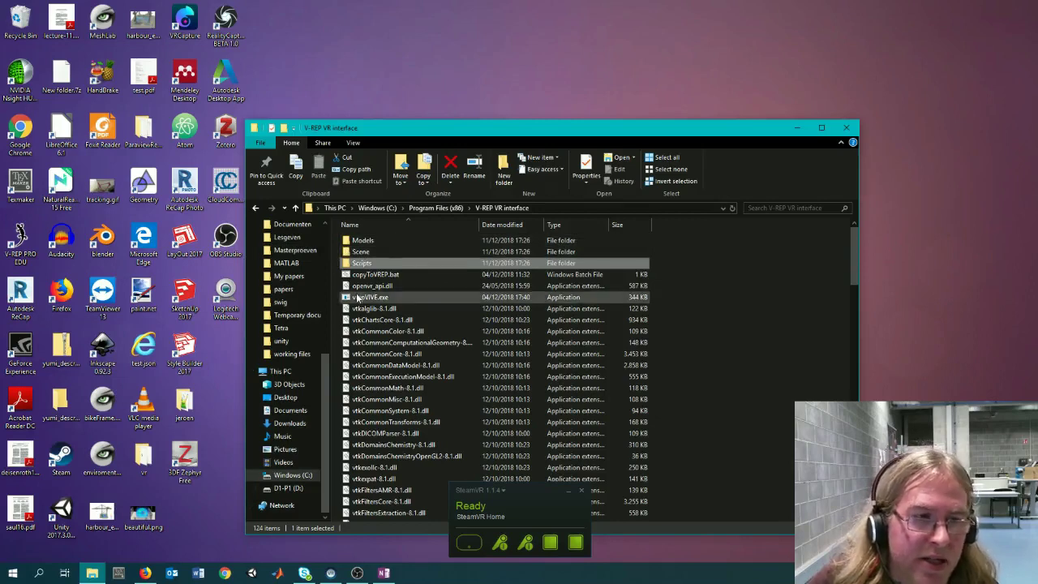
double_click(378, 242)
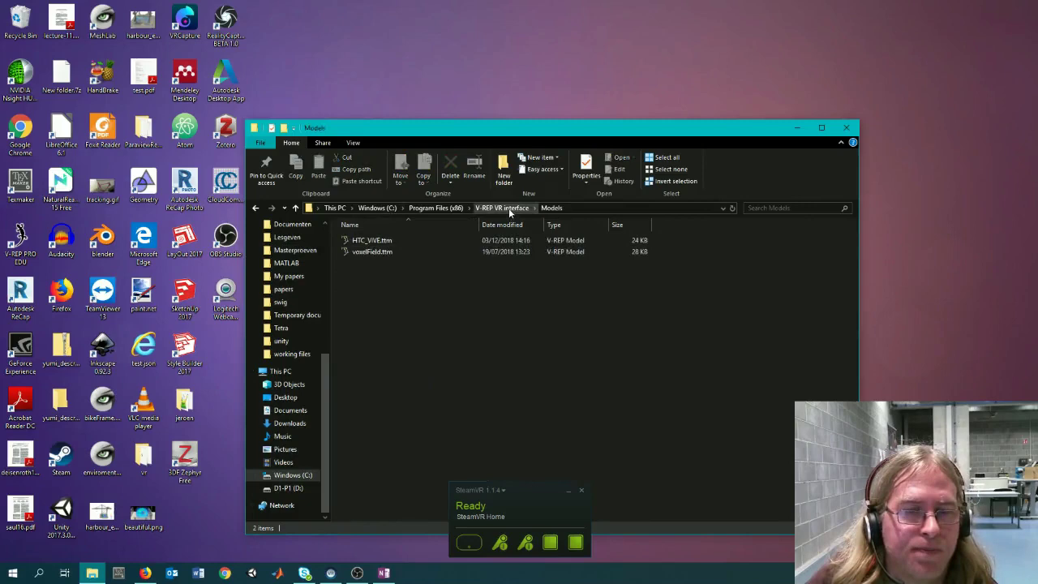
click(502, 207)
double_click(398, 254)
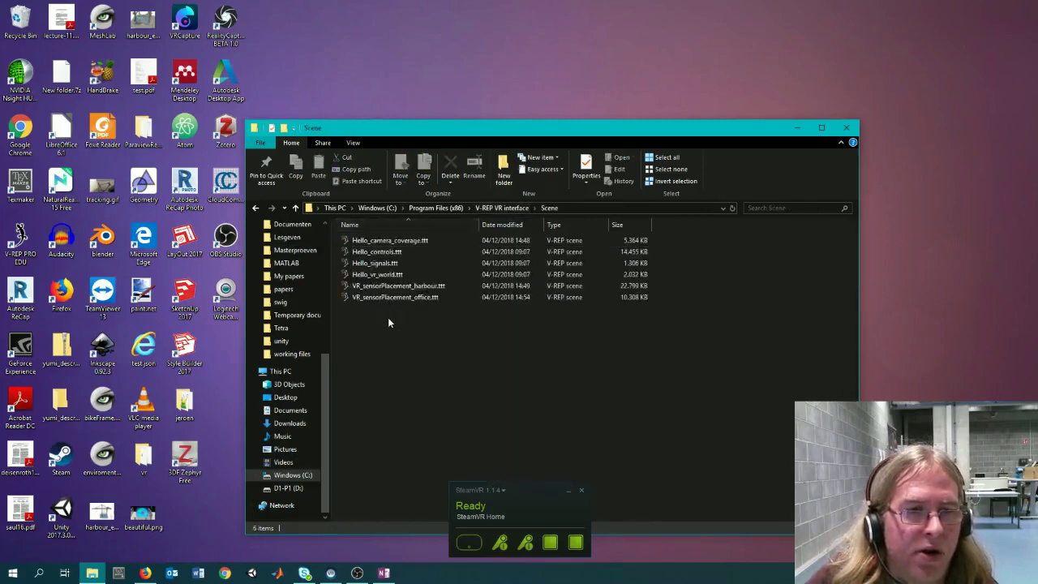
click(503, 208)
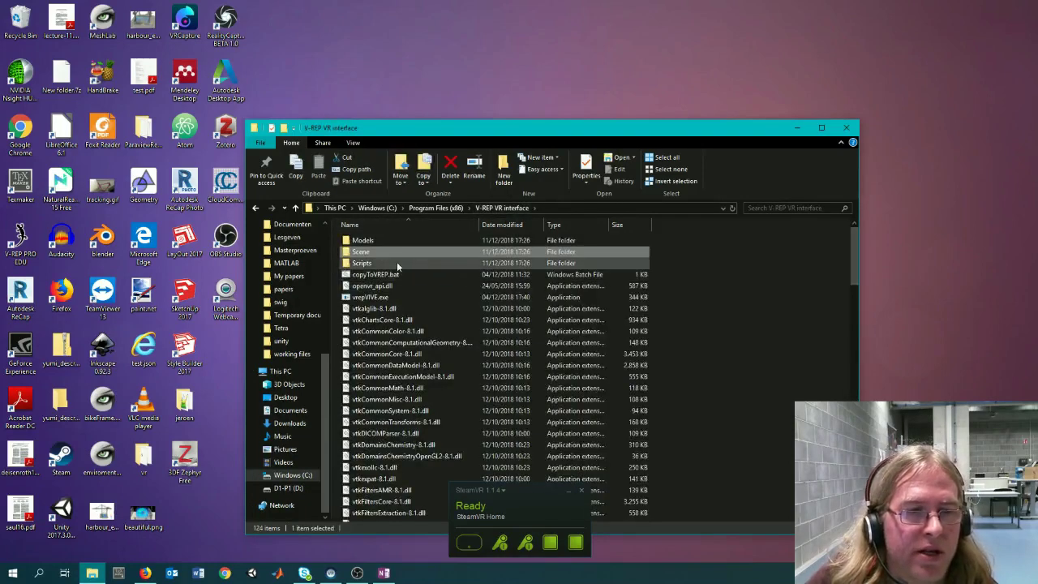
- Select the four script files in Scripts, then return up and bring up the Start menu
double_click(396, 261)
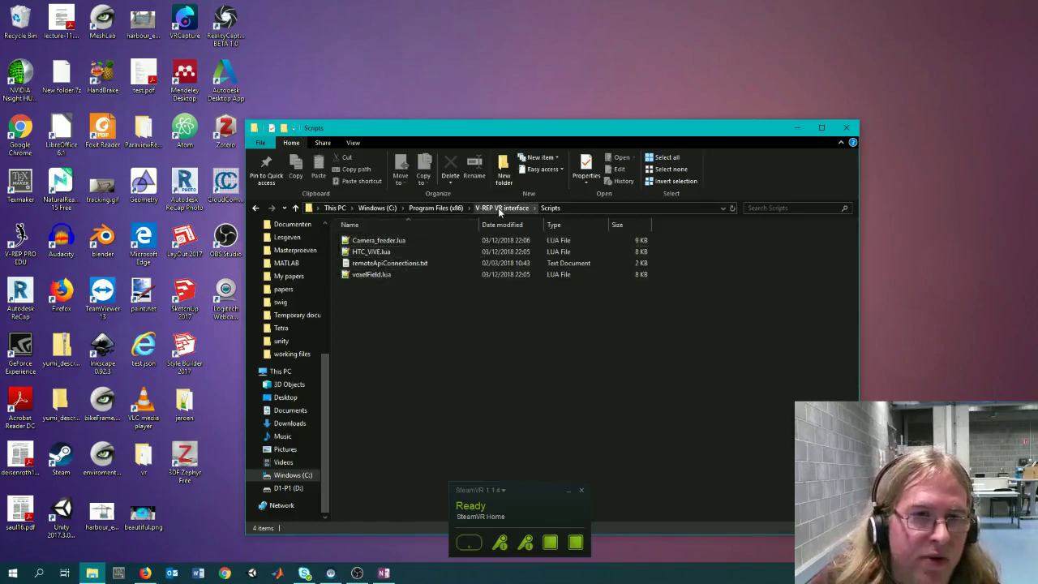
drag(367, 297, 453, 244)
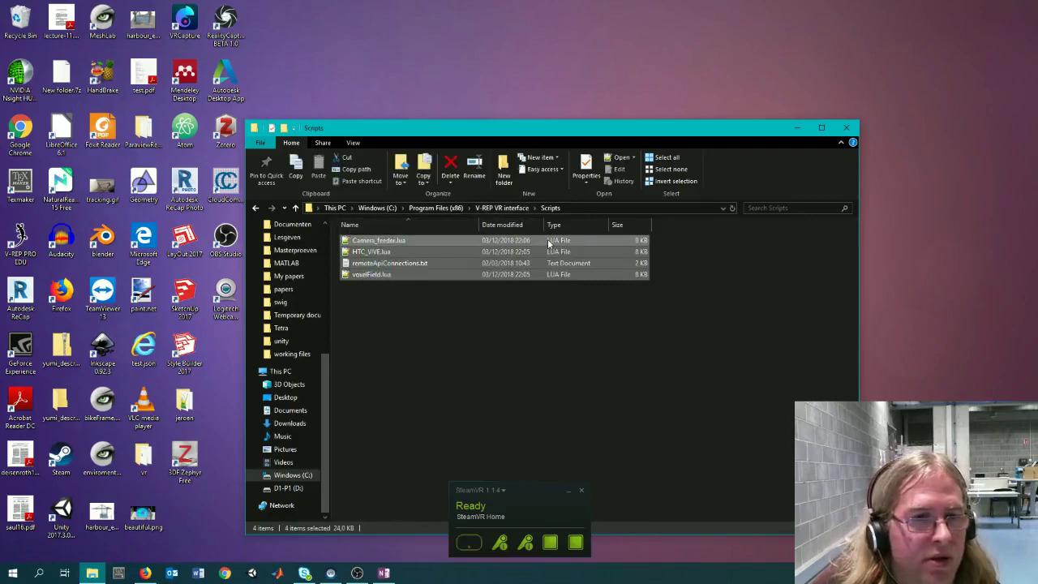
click(502, 208)
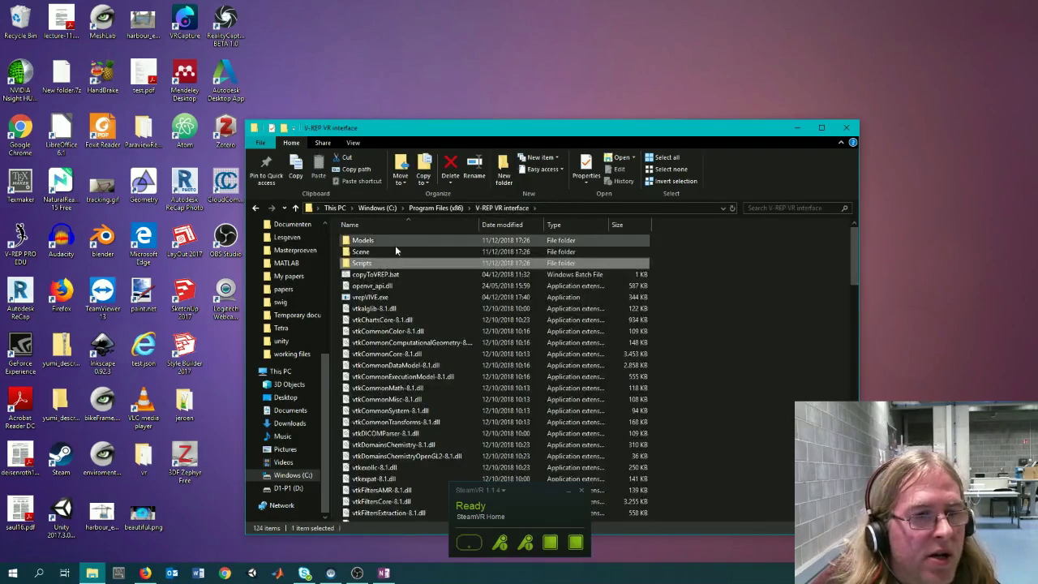
right_click(384, 278)
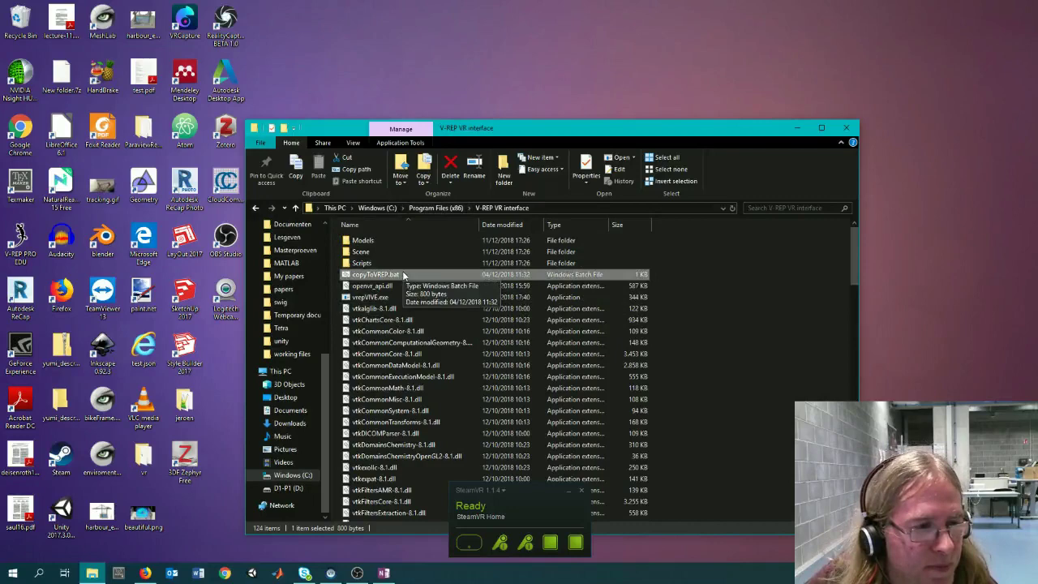
click(13, 573)
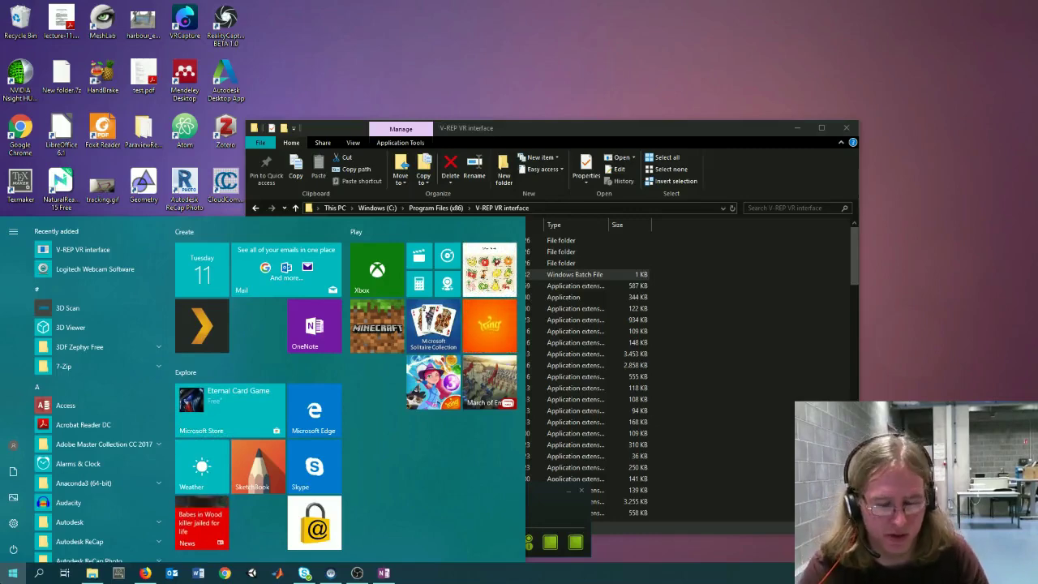
- Search for V-REP PRO EDU in the Start menu and launch the best match
text(vr)
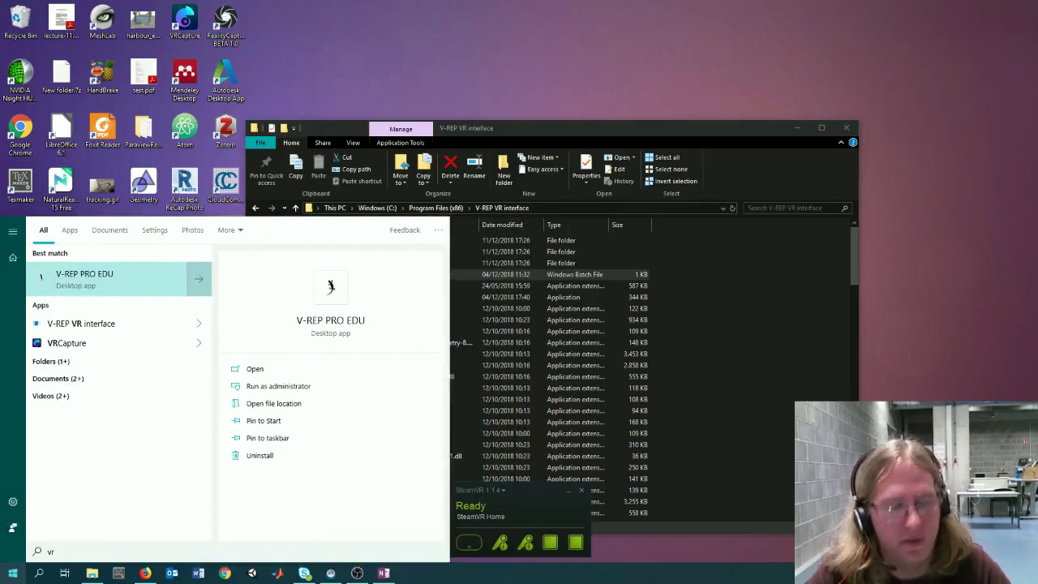
key(Return)
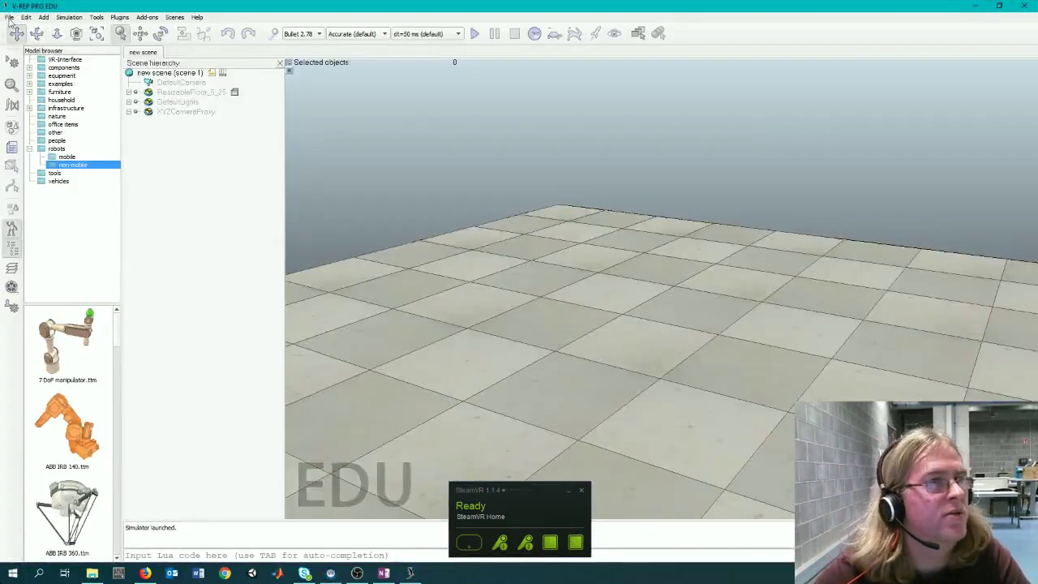
- Open Hello_vr_world.ttt from the VR-Interface folder, dismiss its info box, and select HTC_VIVE
click(9, 17)
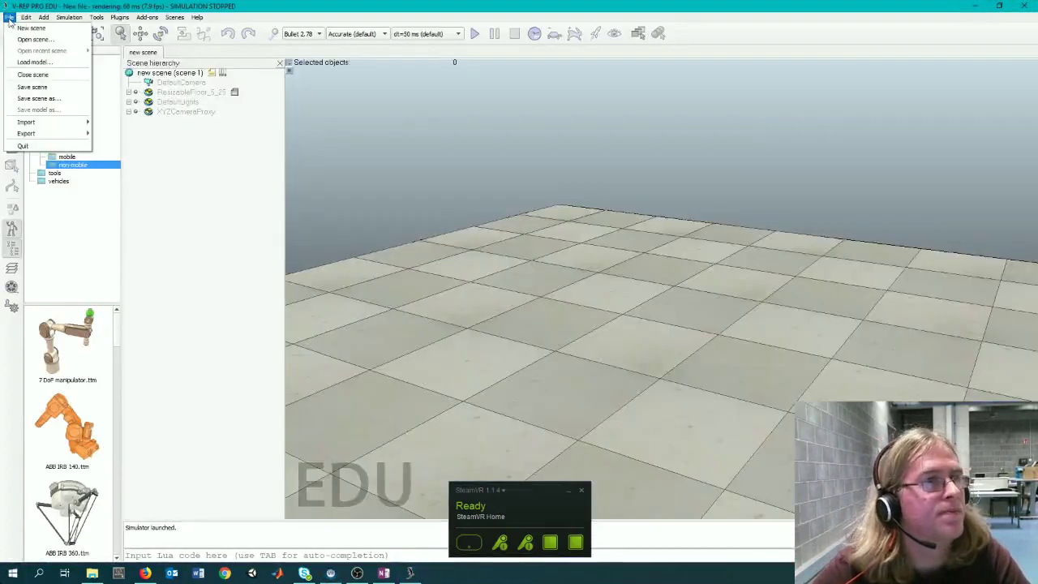
click(37, 40)
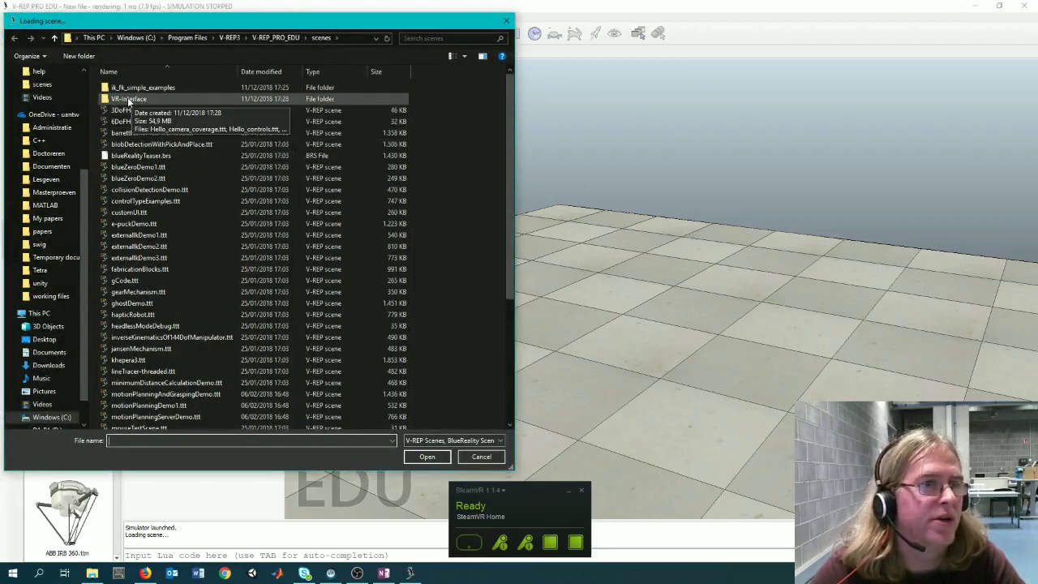
double_click(129, 99)
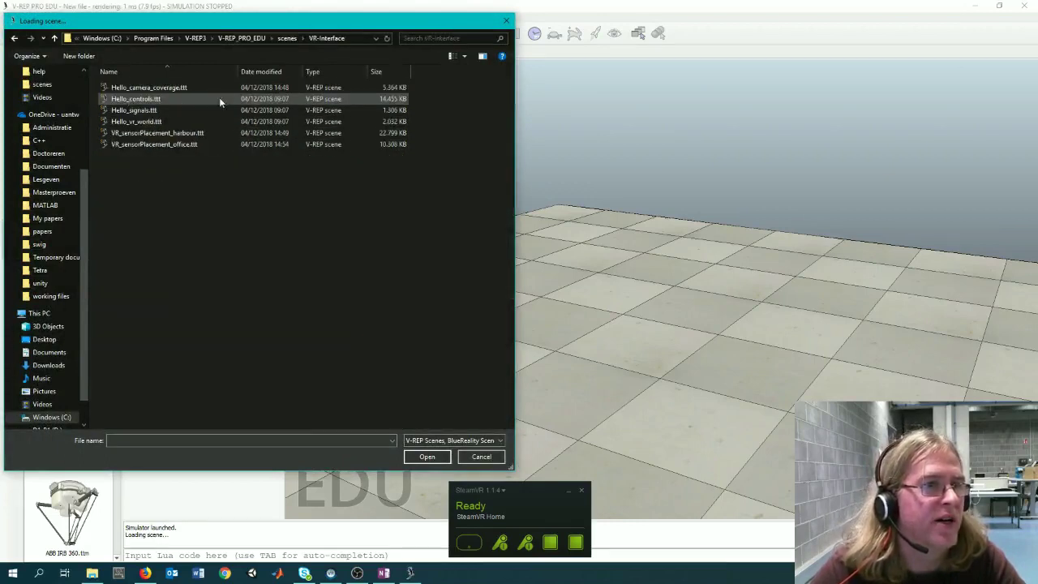
double_click(183, 120)
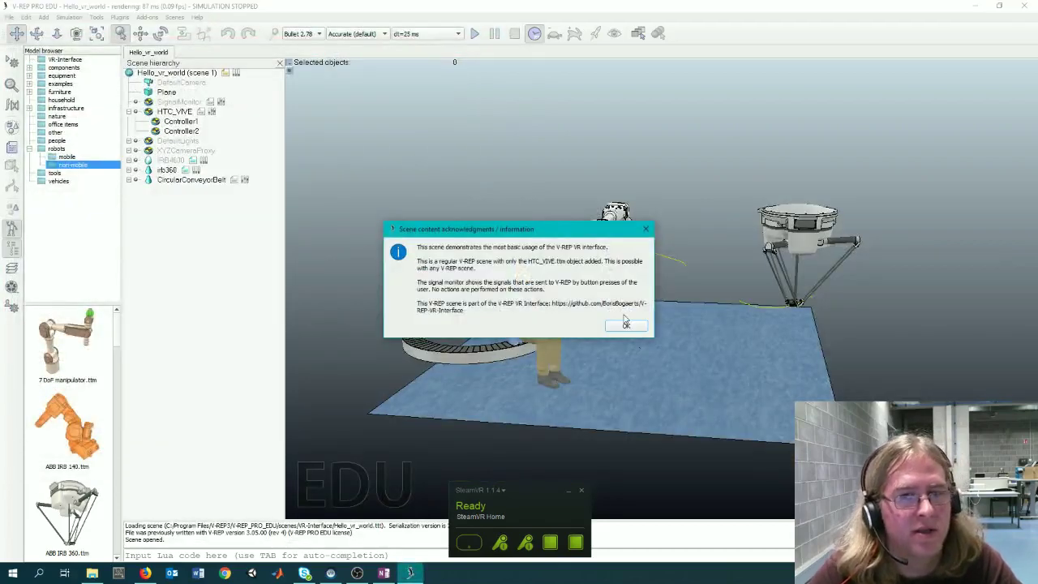
click(626, 321)
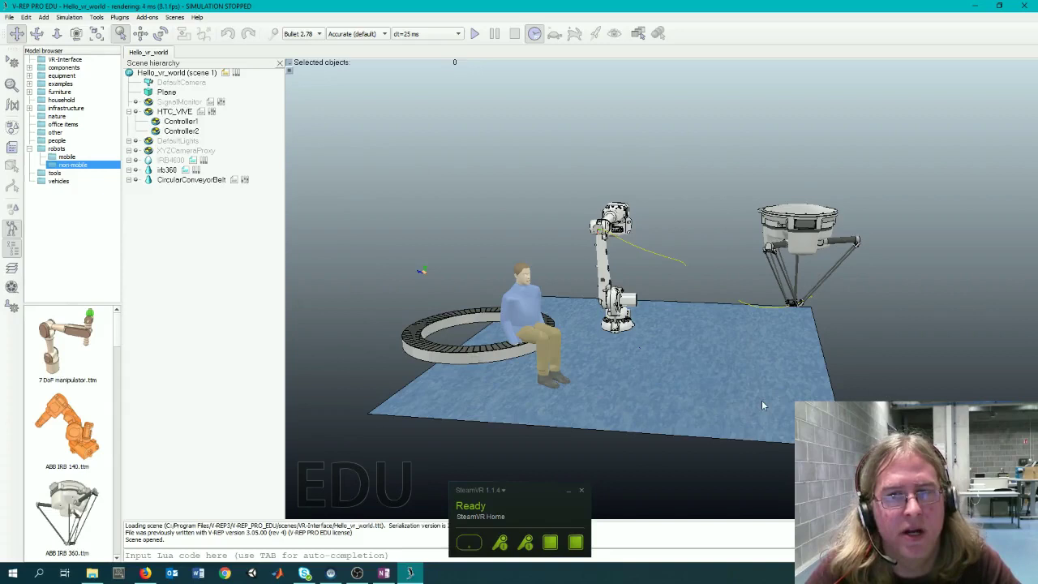
click(171, 114)
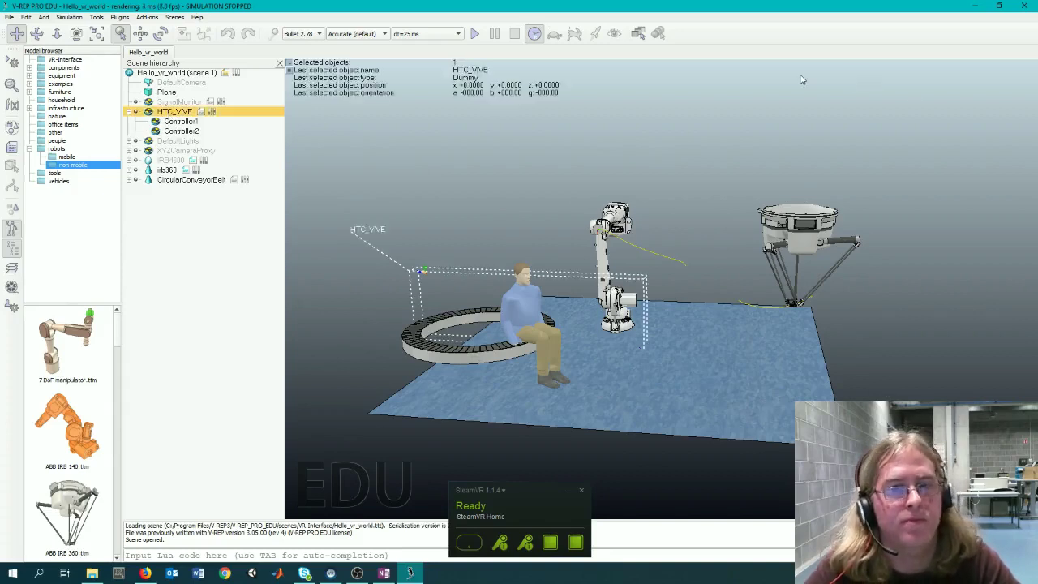
- Show the headset's view in a SteamVR Display Mirror window next to the Hello_vr_world scene
click(328, 576)
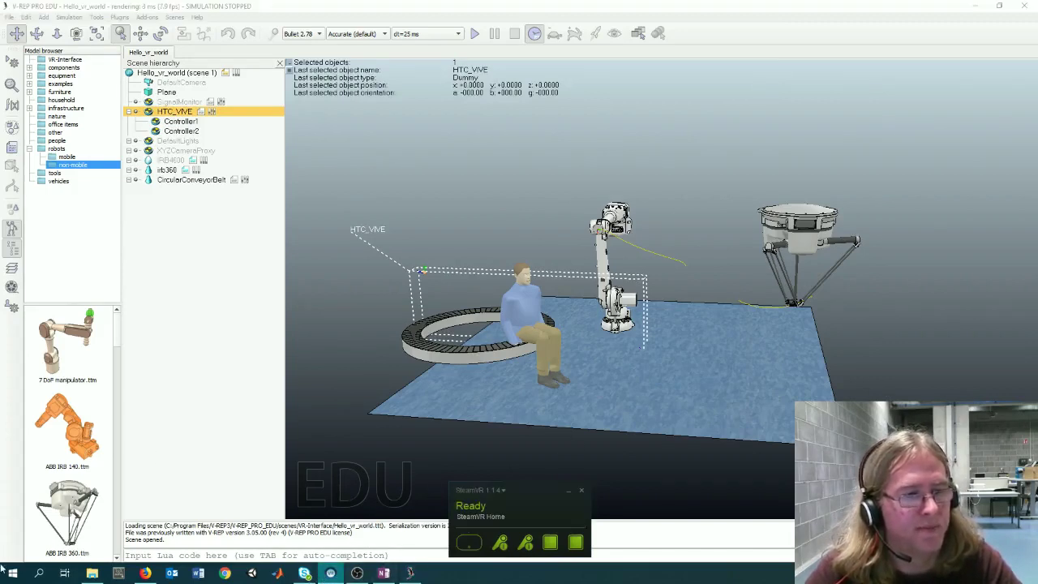
click(477, 493)
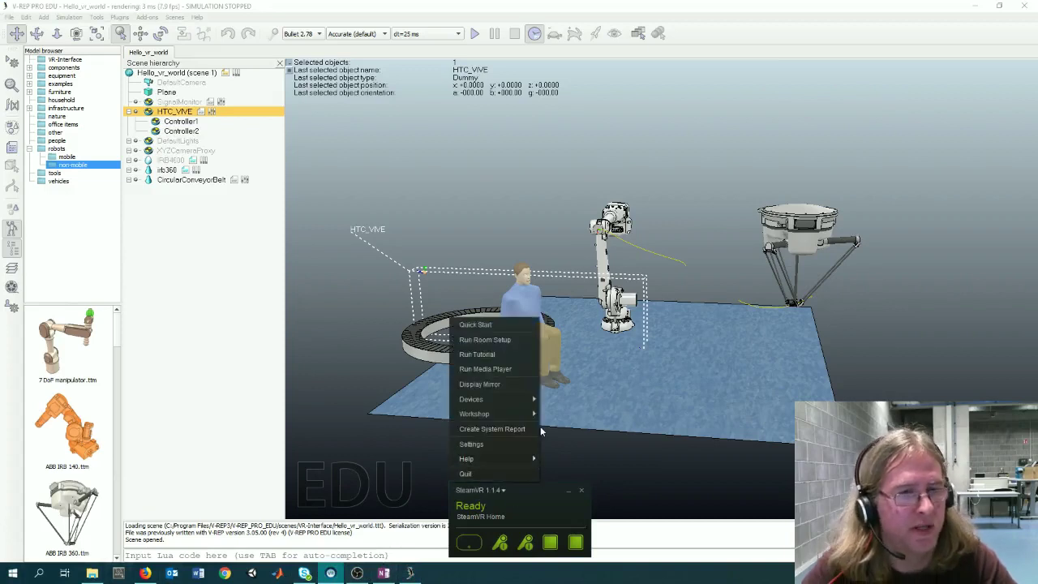
click(506, 383)
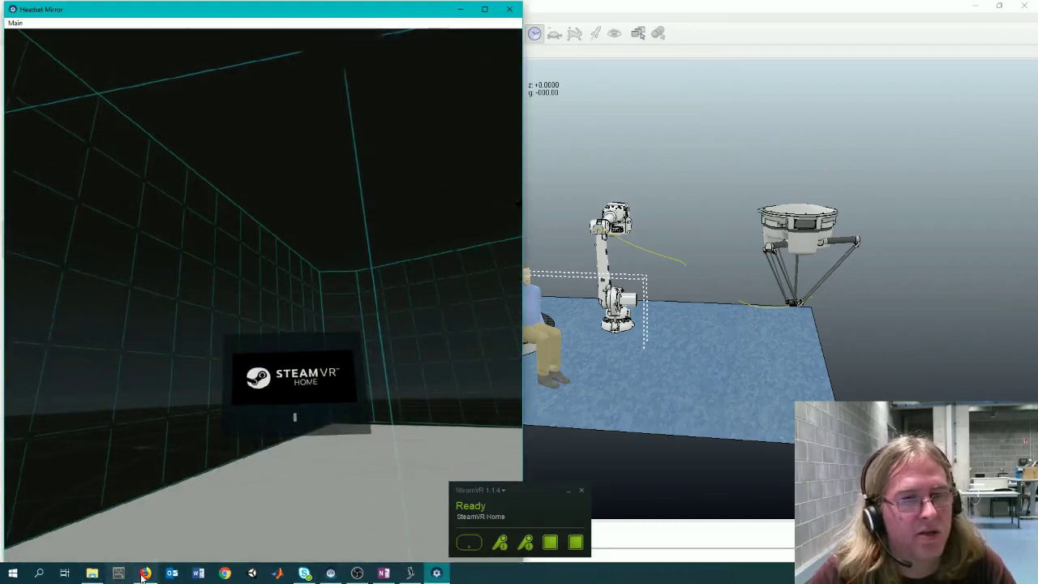
- Launch V-REP VR interface from a 'vr' Start search, connecting to V-REP on port 19997
key(super)
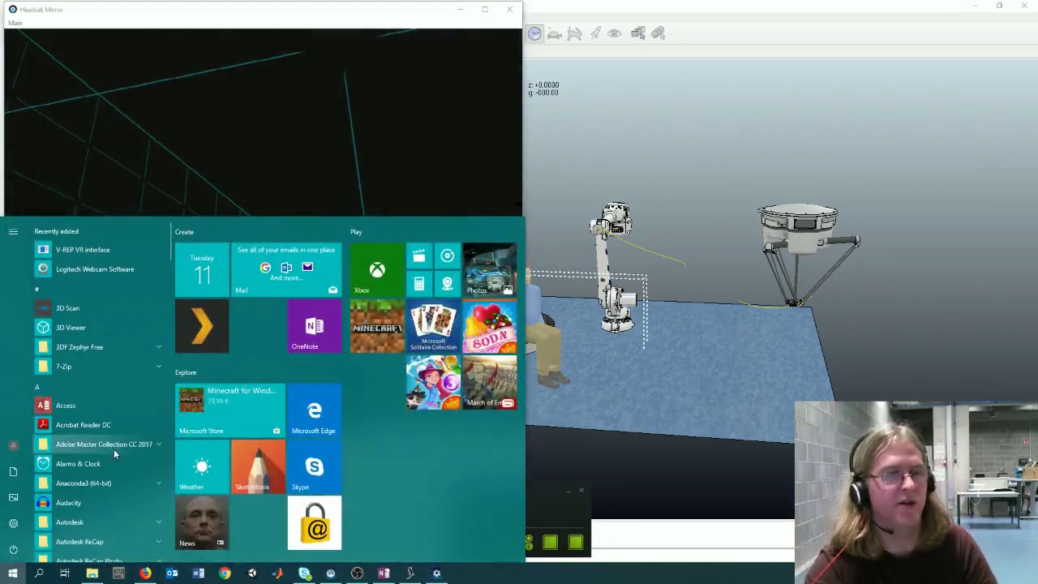
text(s)
key(BackSpace)
text(vr)
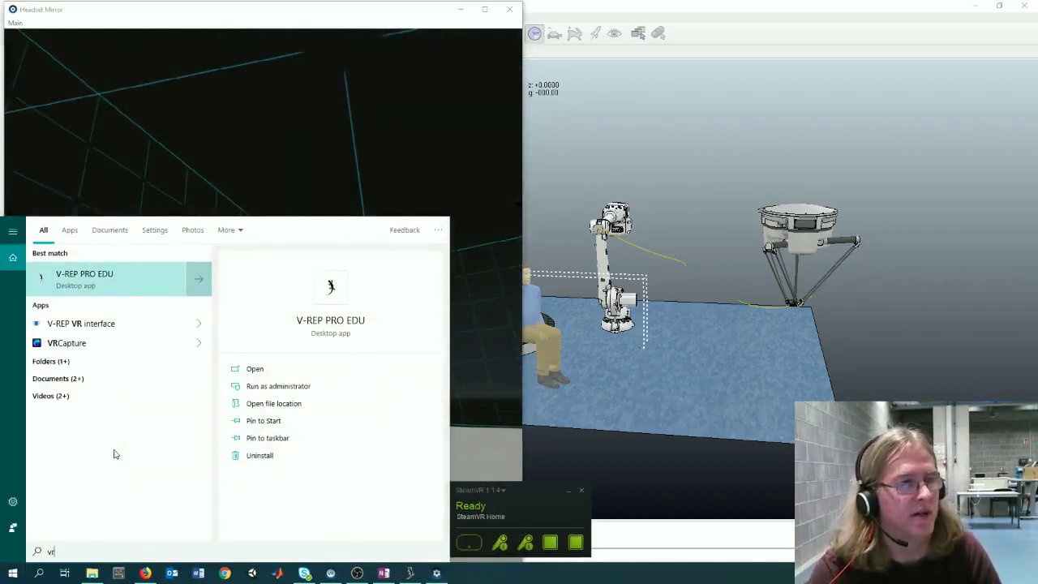
key(Down)
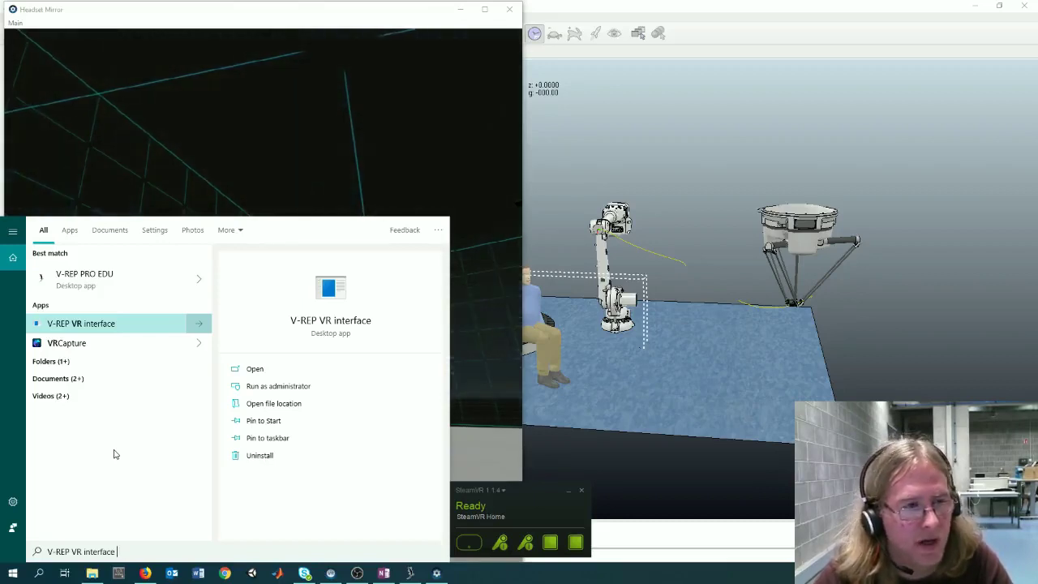
key(Return)
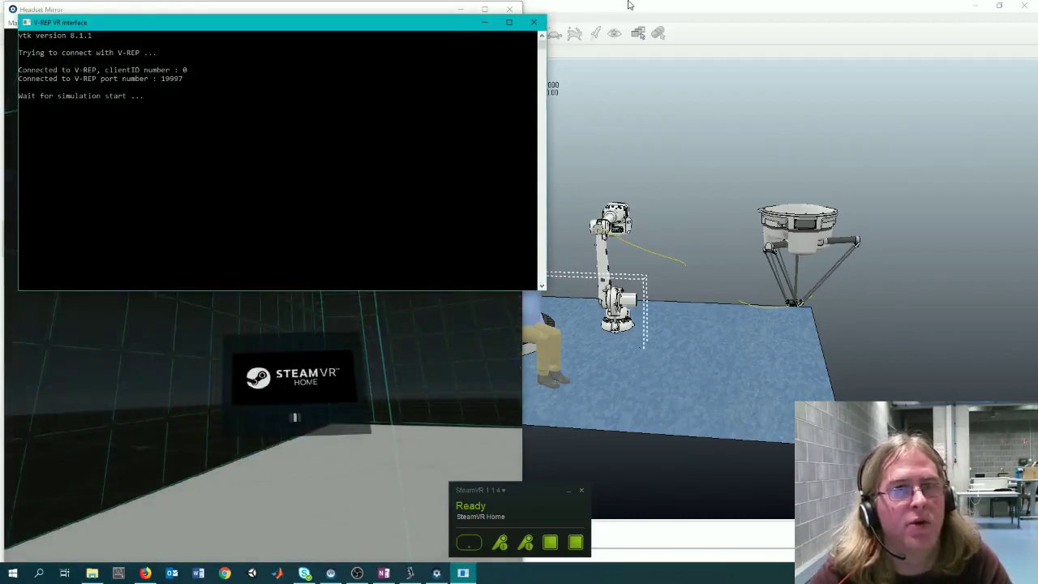
- Run Hello_vr_world, watch the headset mirror and trigger signals, then stop the simulation
click(632, 5)
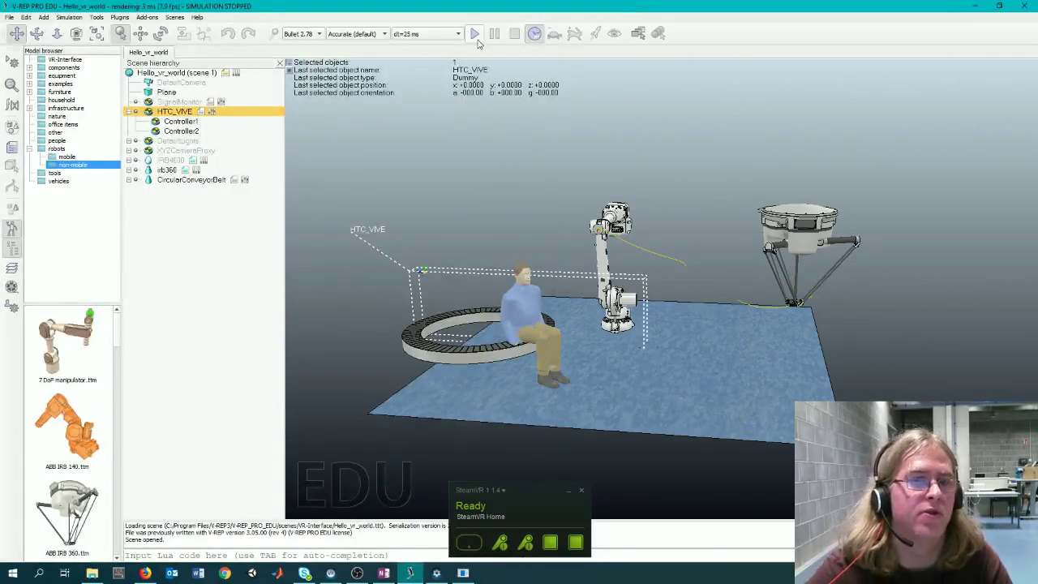
click(476, 34)
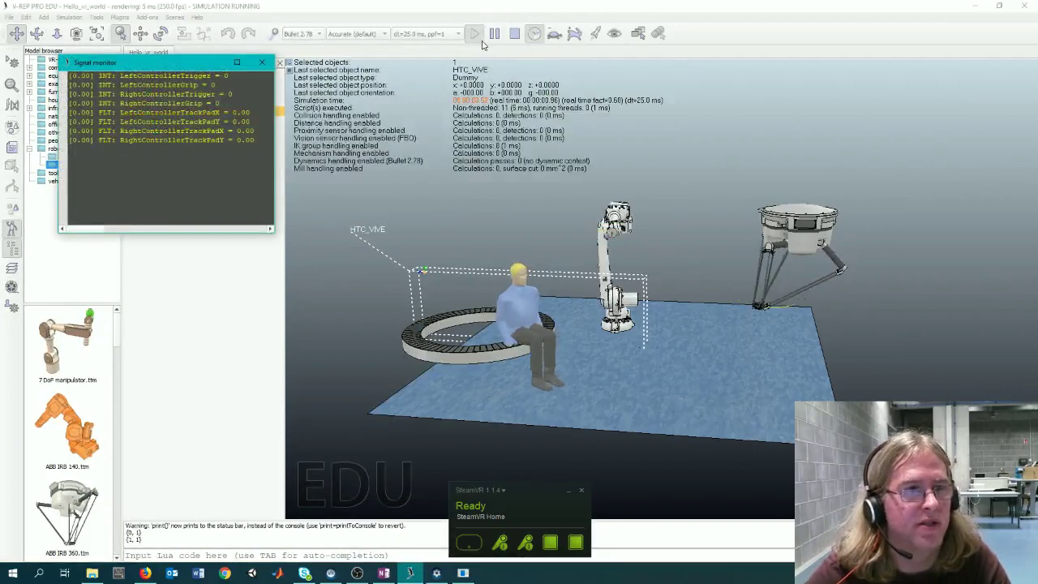
click(603, 306)
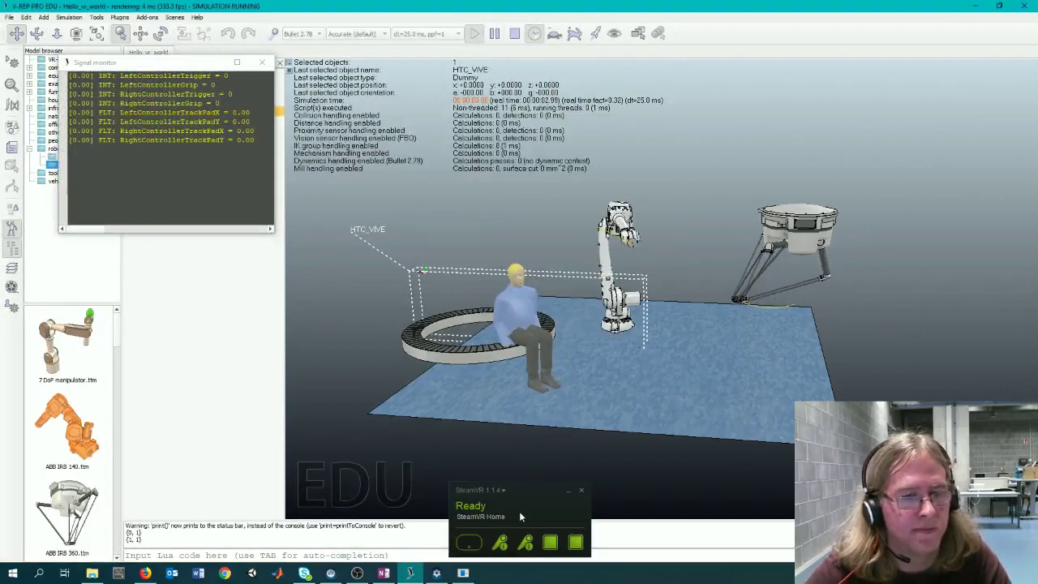
click(437, 574)
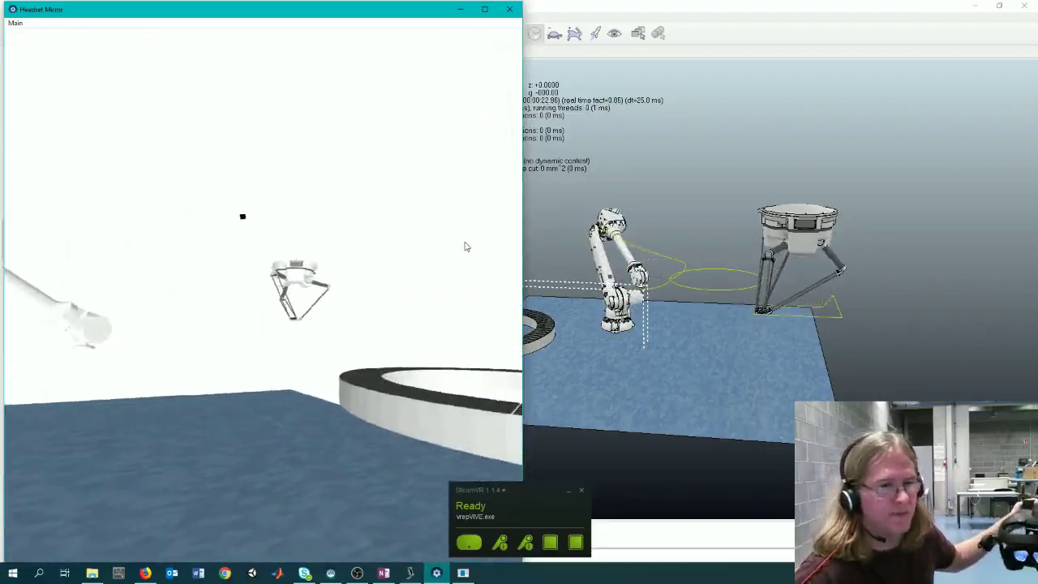
click(462, 11)
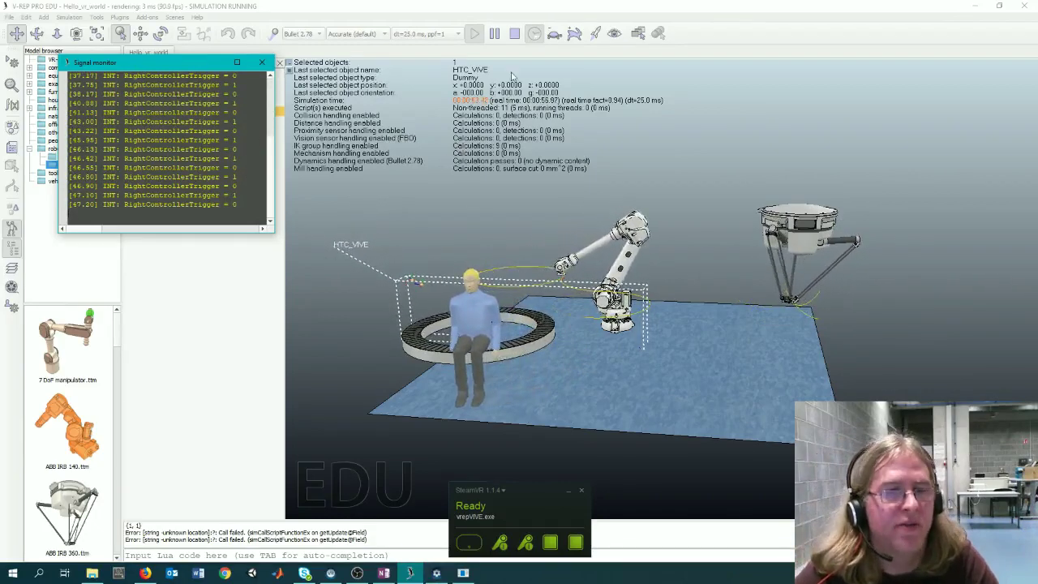
click(514, 33)
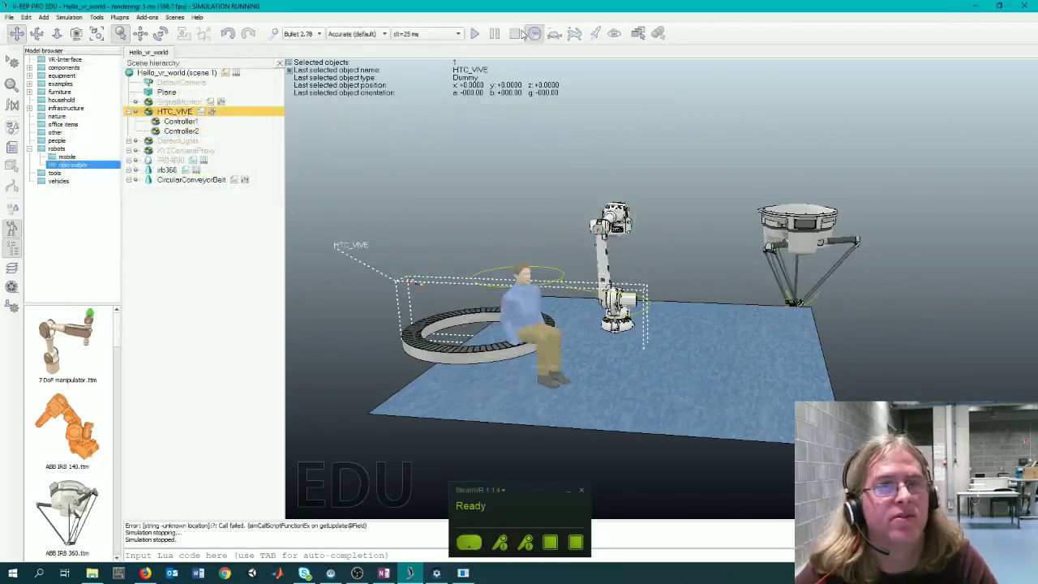
click(436, 574)
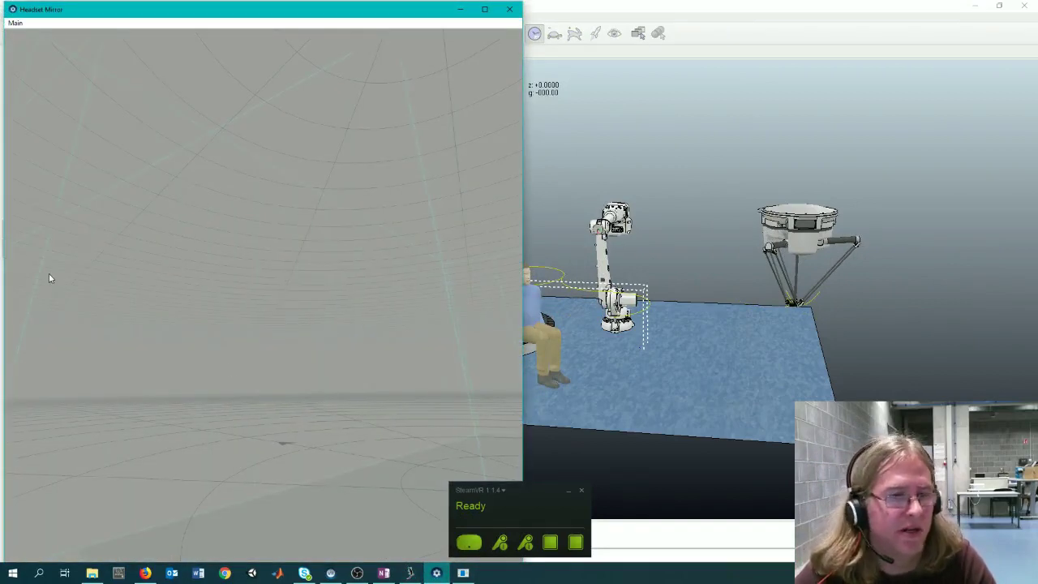
click(463, 573)
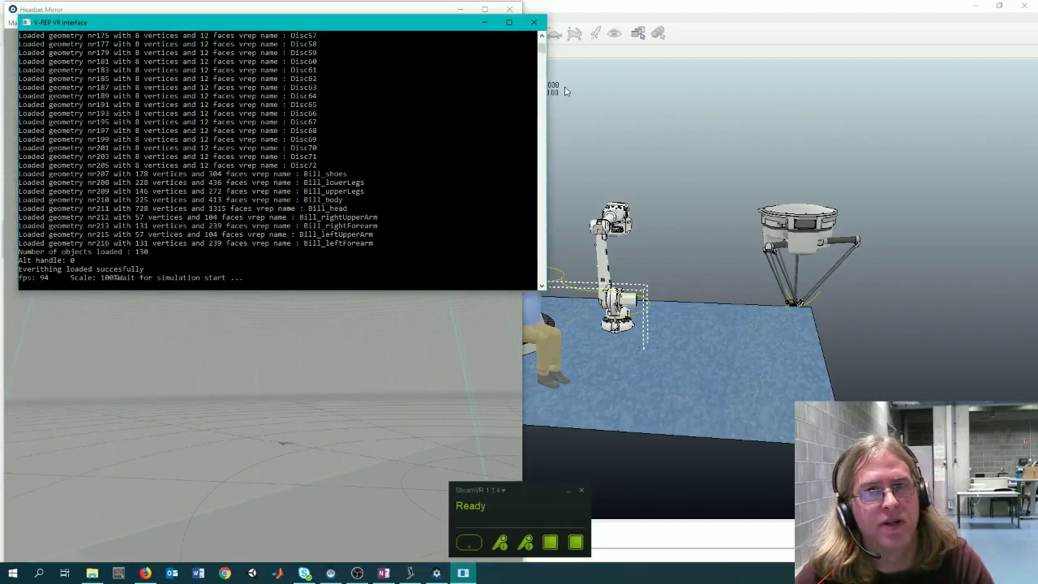
click(753, 35)
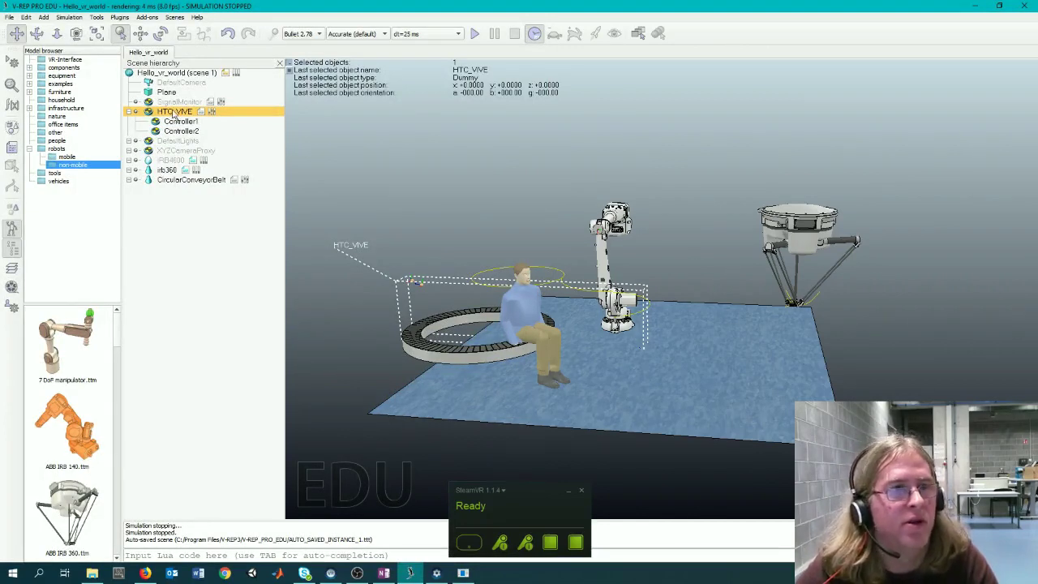
- Open hapticRobot.ttt from the main scenes folder in a new scene tab
click(8, 17)
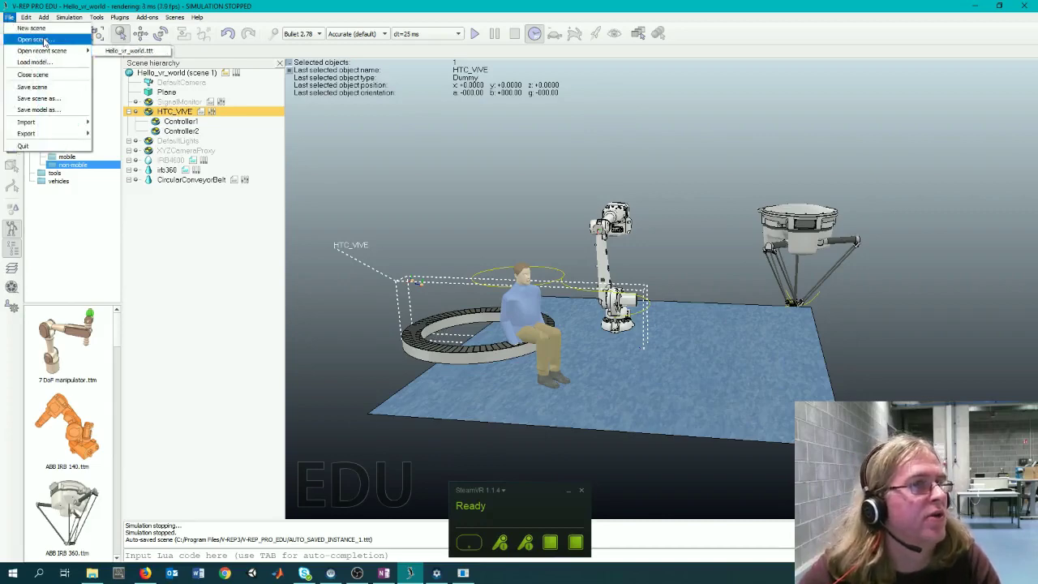
click(32, 39)
click(297, 38)
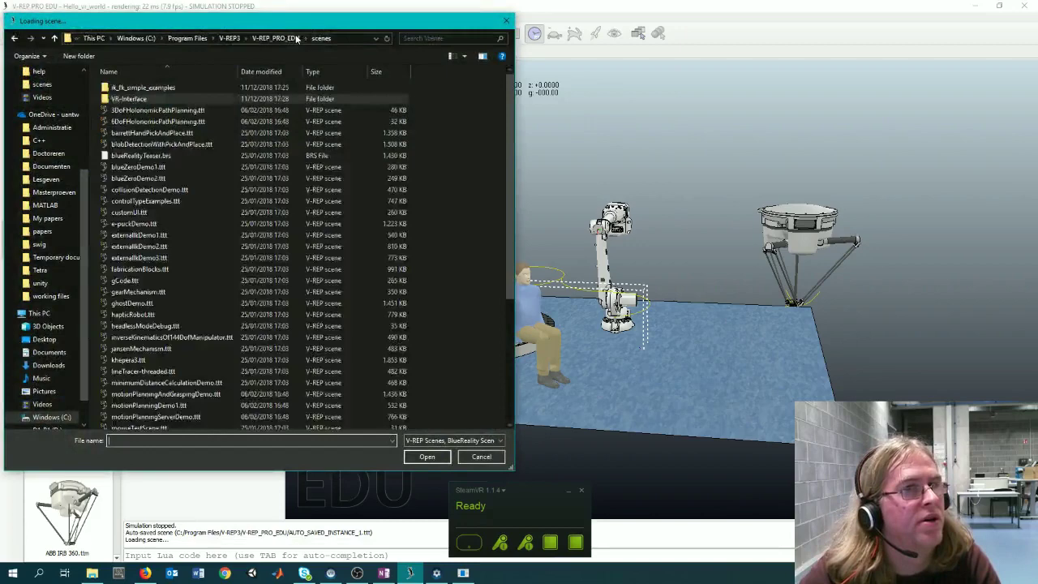
scroll(181, 233, down, 5)
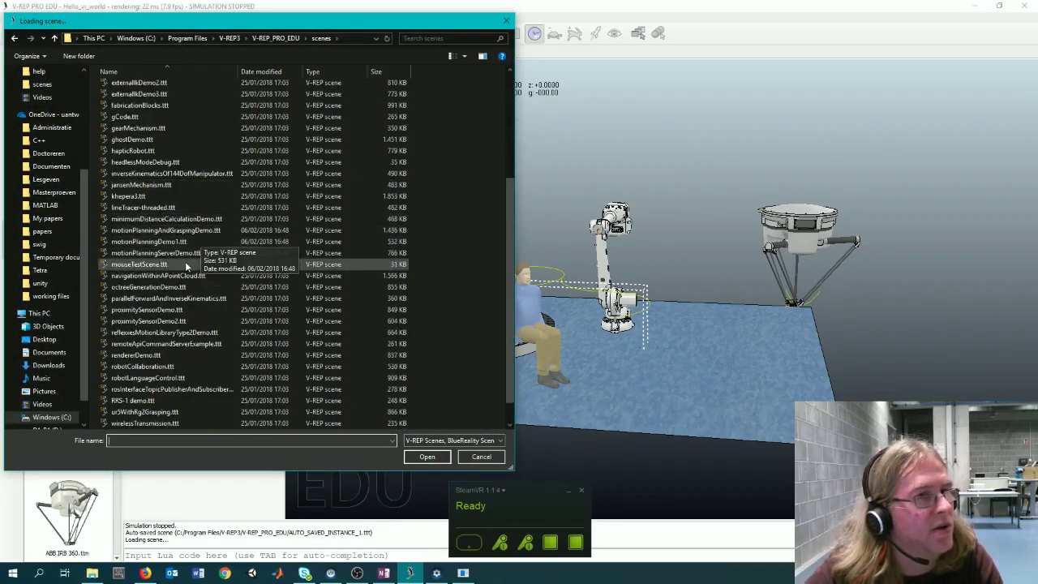
scroll(202, 267, down, 1)
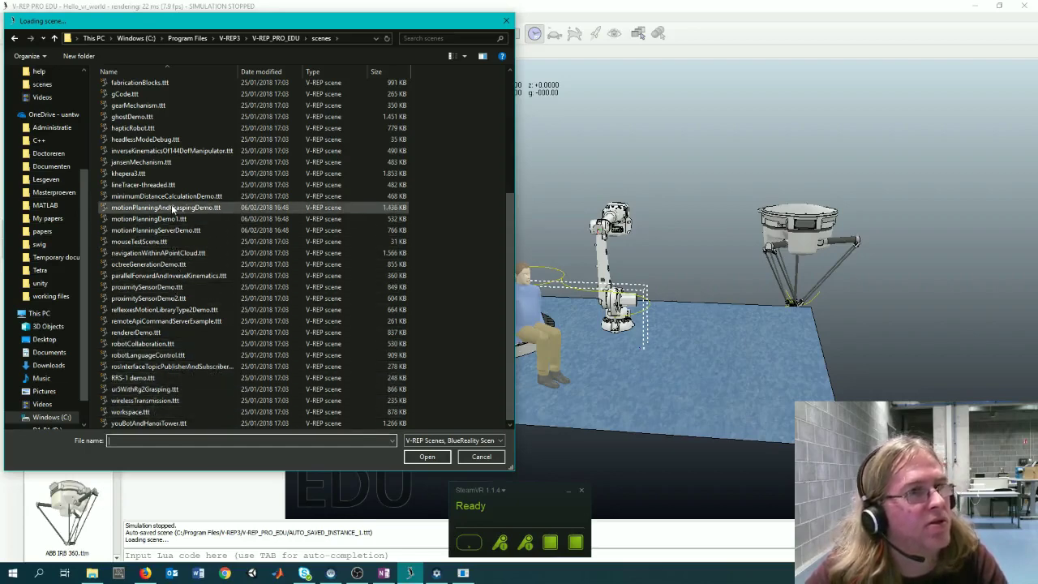
double_click(133, 128)
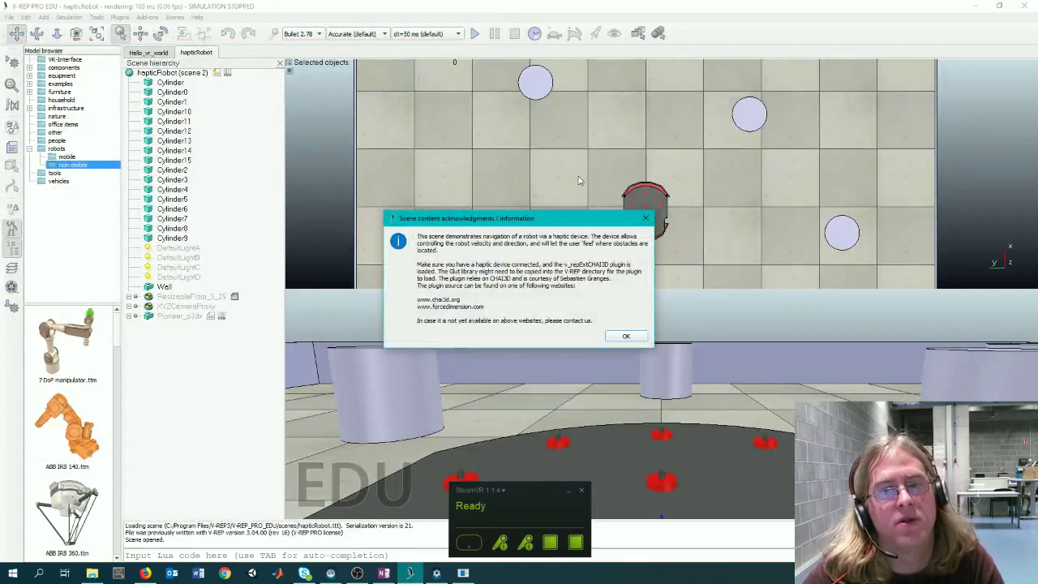
- Drag the HTC_VIVE model from the VR-Interface model folder into the hapticRobot scene
click(626, 336)
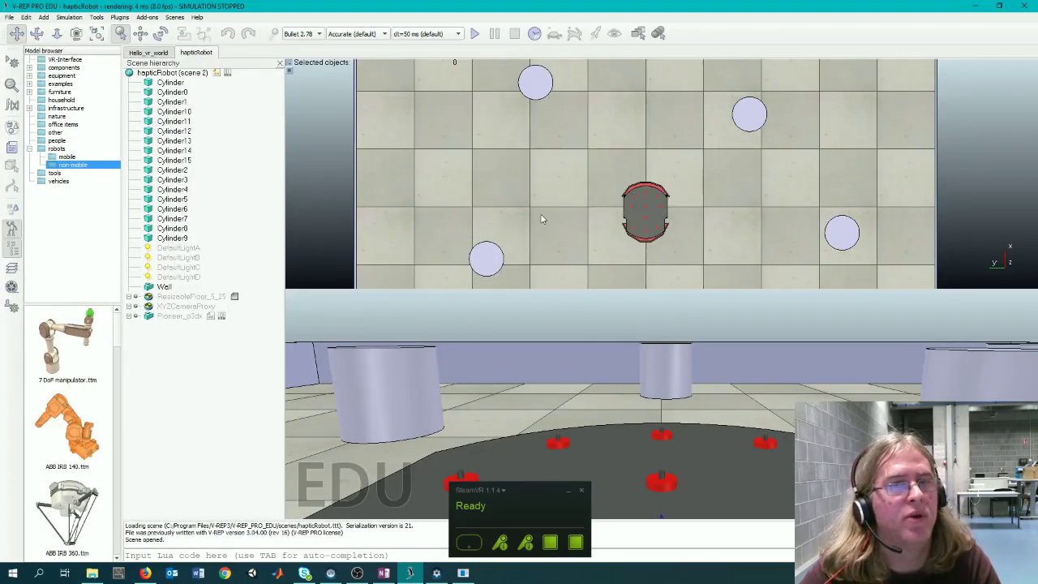
click(65, 60)
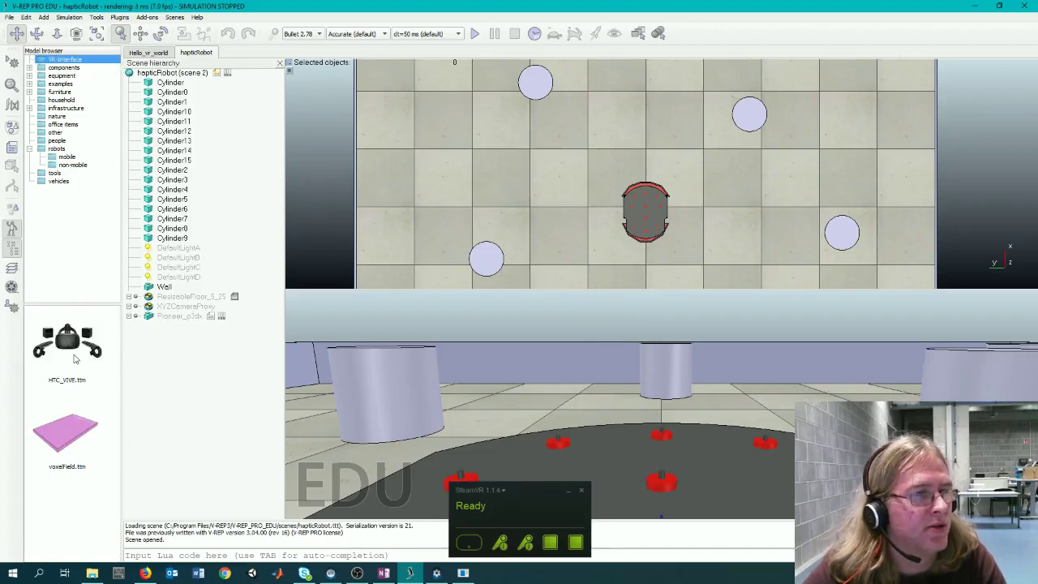
drag(66, 341, 231, 314)
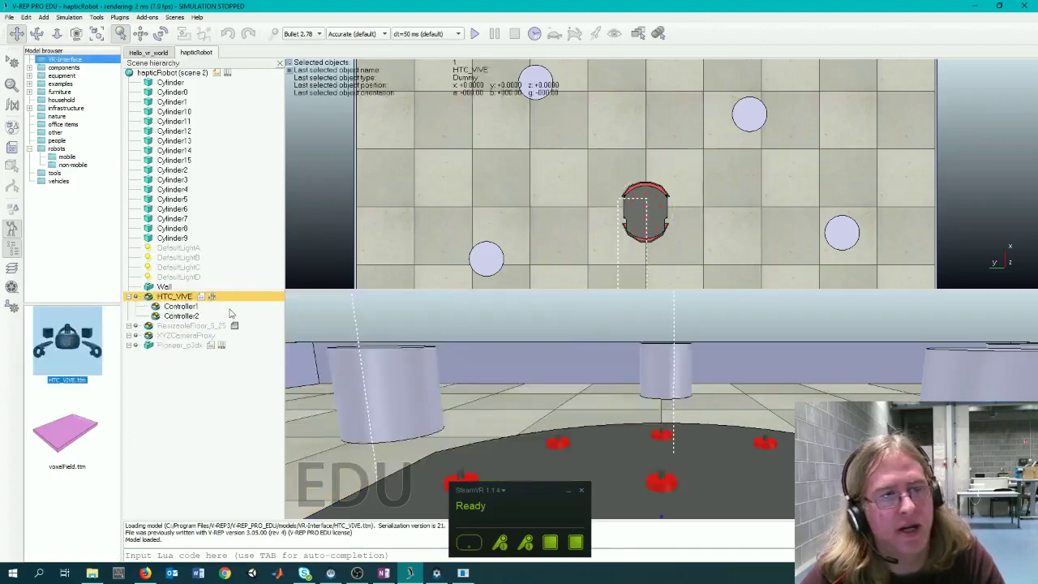
- Run hapticRobot in VR, check the VR interface console, then return to the stopped simulator
click(480, 38)
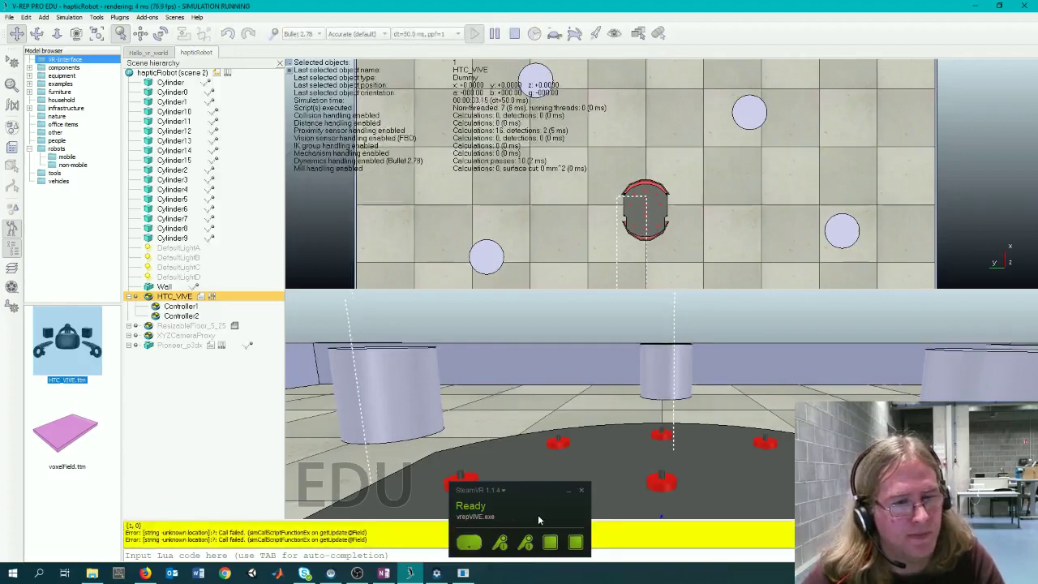
mouse_move(464, 572)
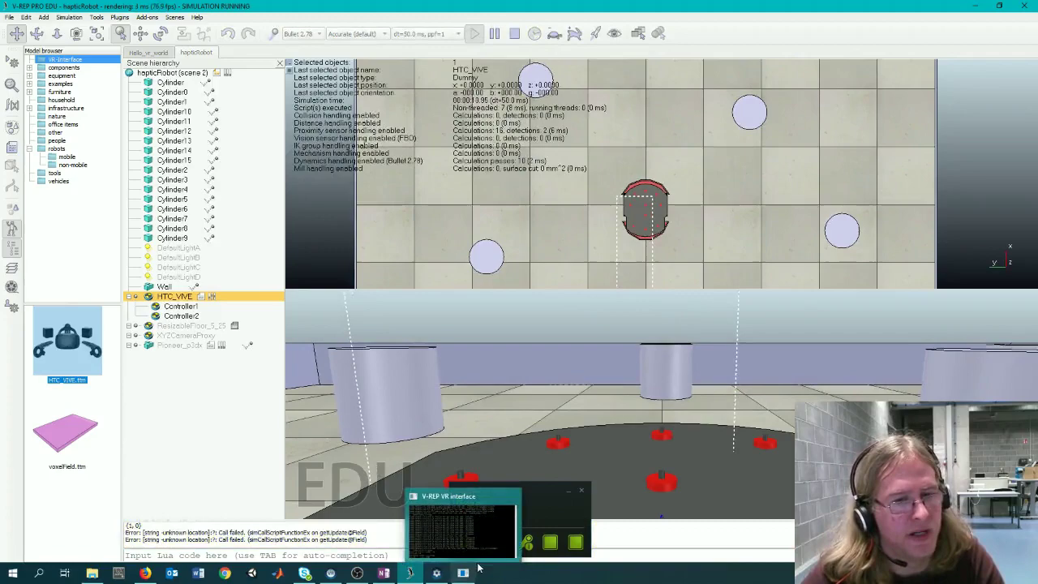
mouse_move(479, 549)
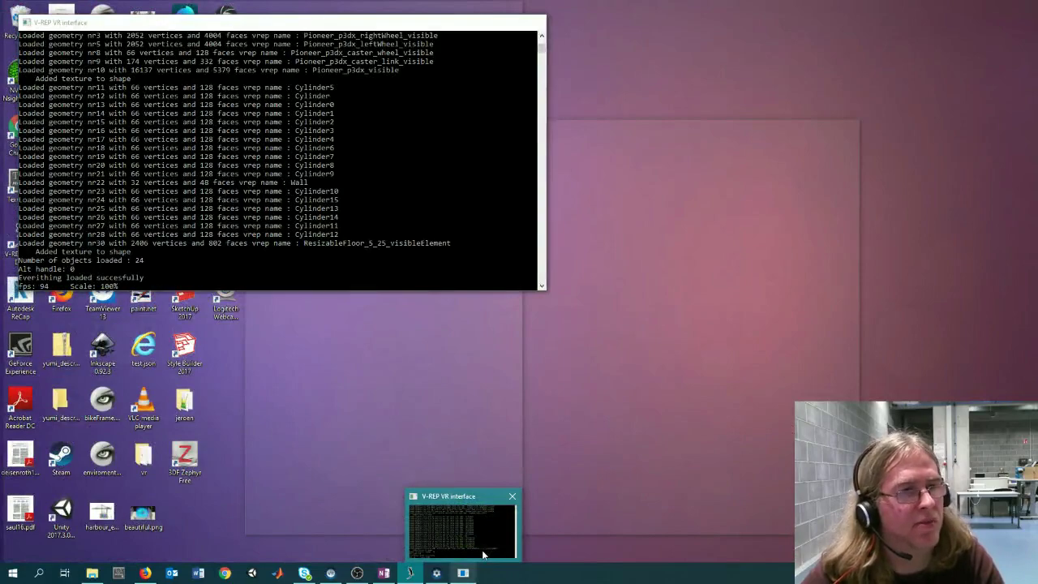
click(484, 554)
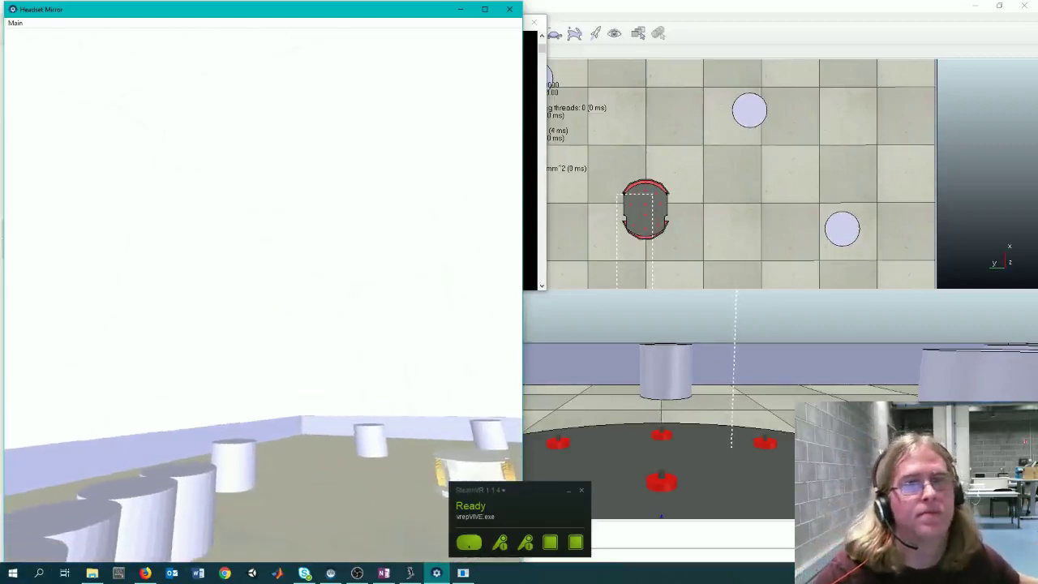
click(521, 4)
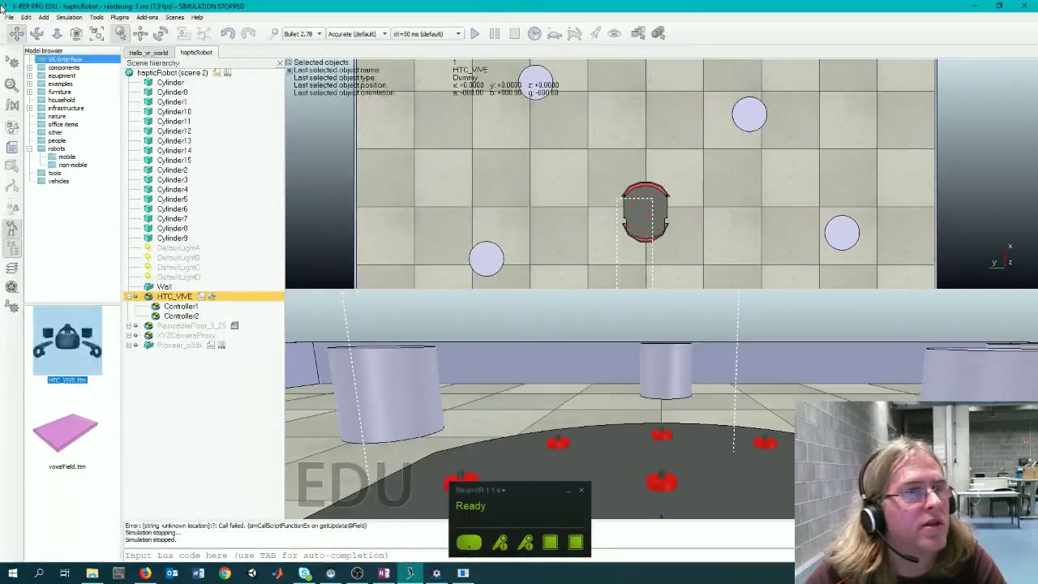
- Open Hello_controls.ttt from the VR-Interface scenes folder in a third tab
click(9, 17)
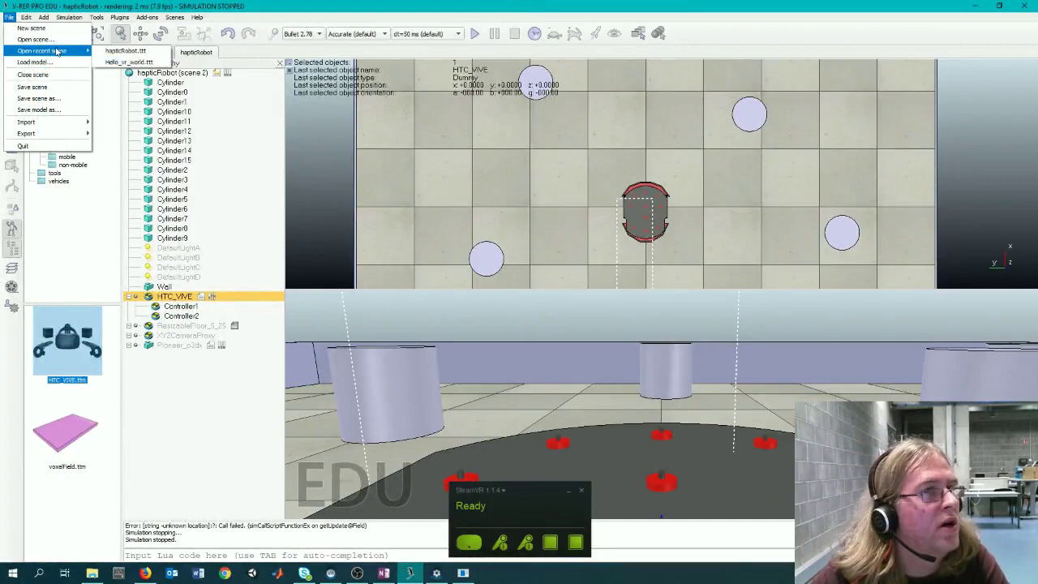
click(71, 39)
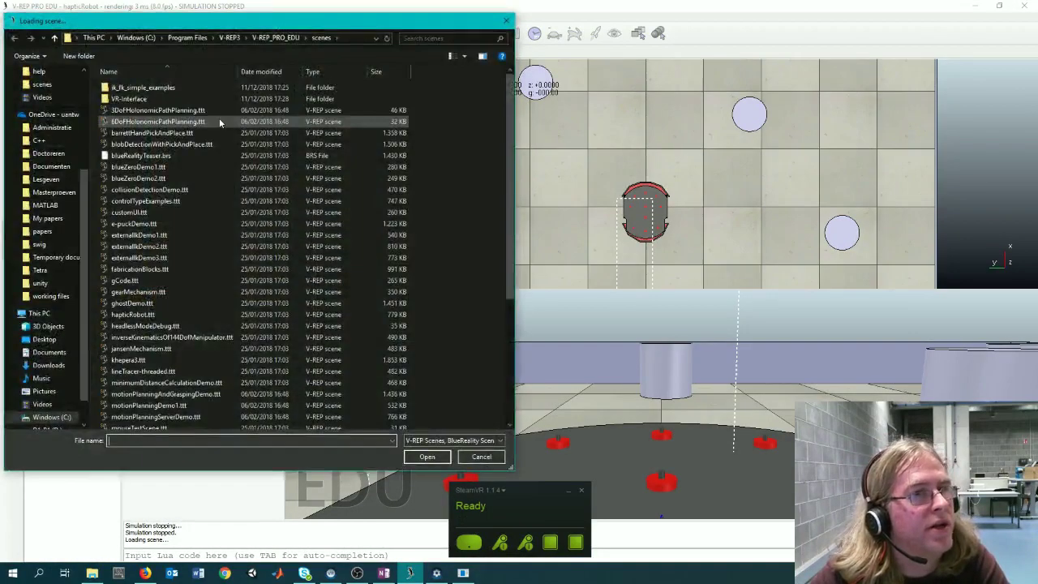
double_click(200, 98)
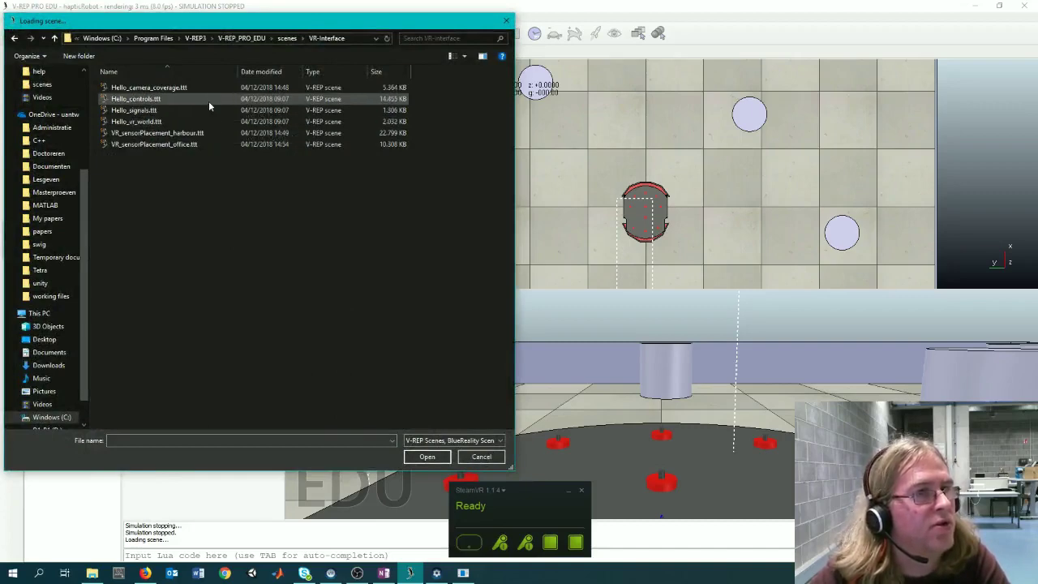
double_click(209, 98)
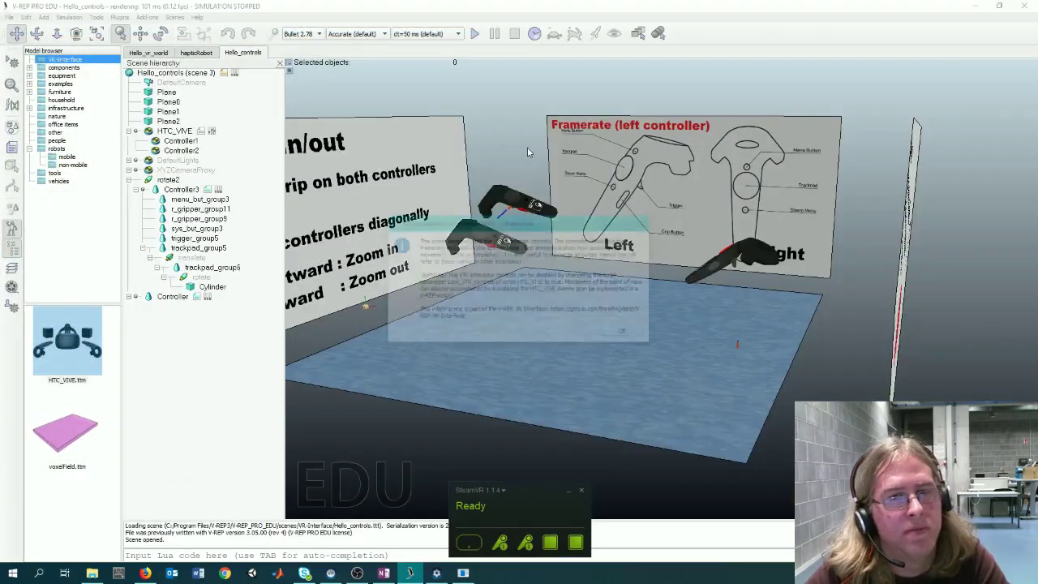
- Close the Hello_controls information message to reveal the instruction panels and controllers
click(622, 331)
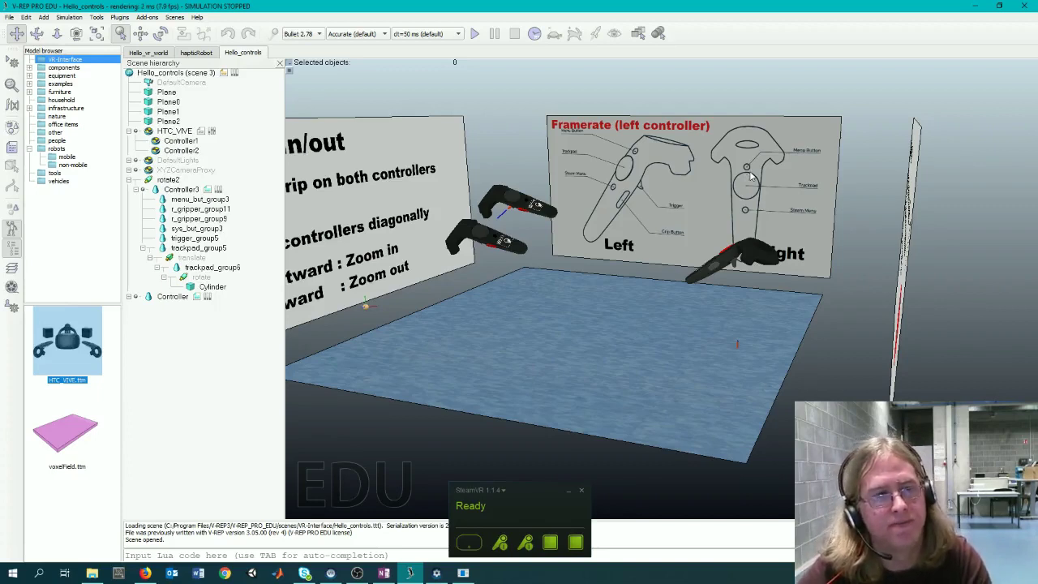
click(174, 132)
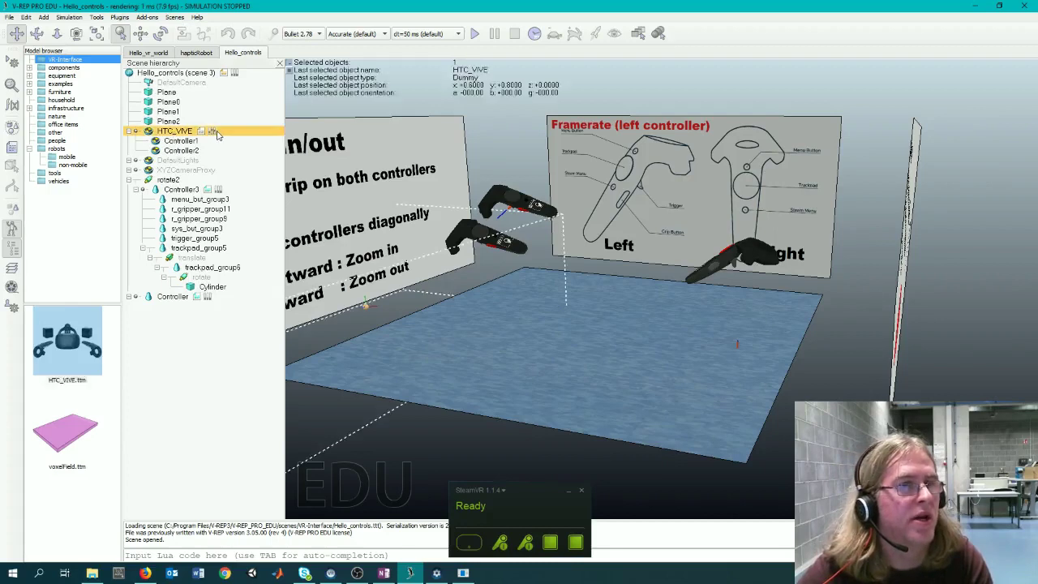
double_click(211, 132)
click(405, 237)
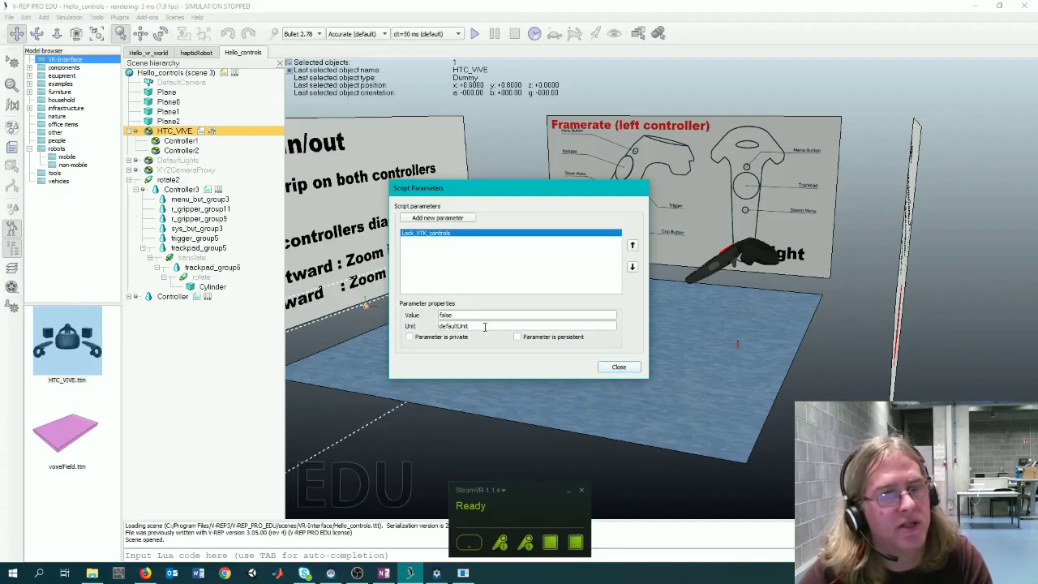
click(618, 369)
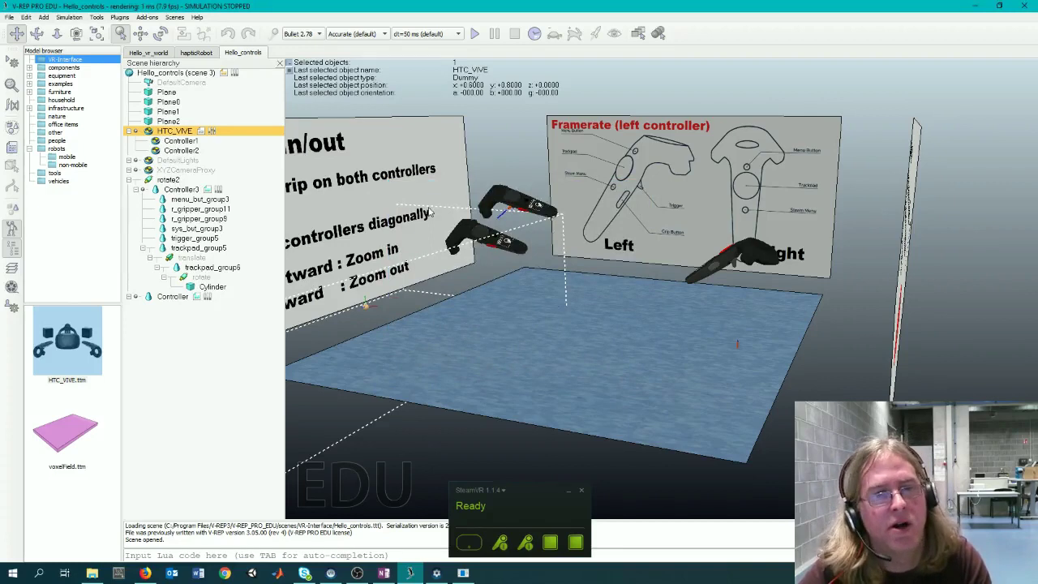
- Run Hello_controls, try the zoom gestures via the headset mirror, then return to V-REP
click(474, 34)
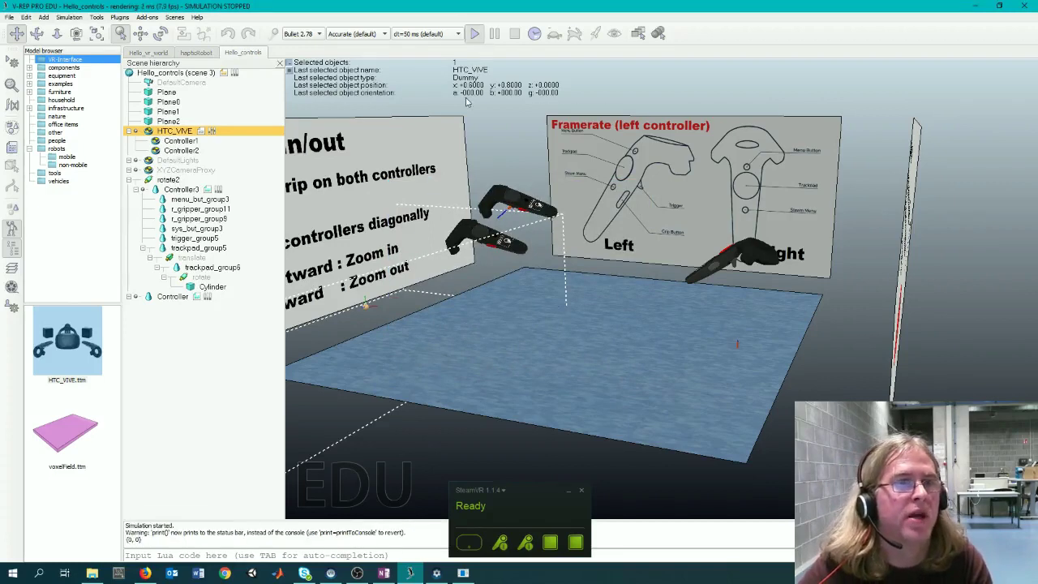
click(446, 577)
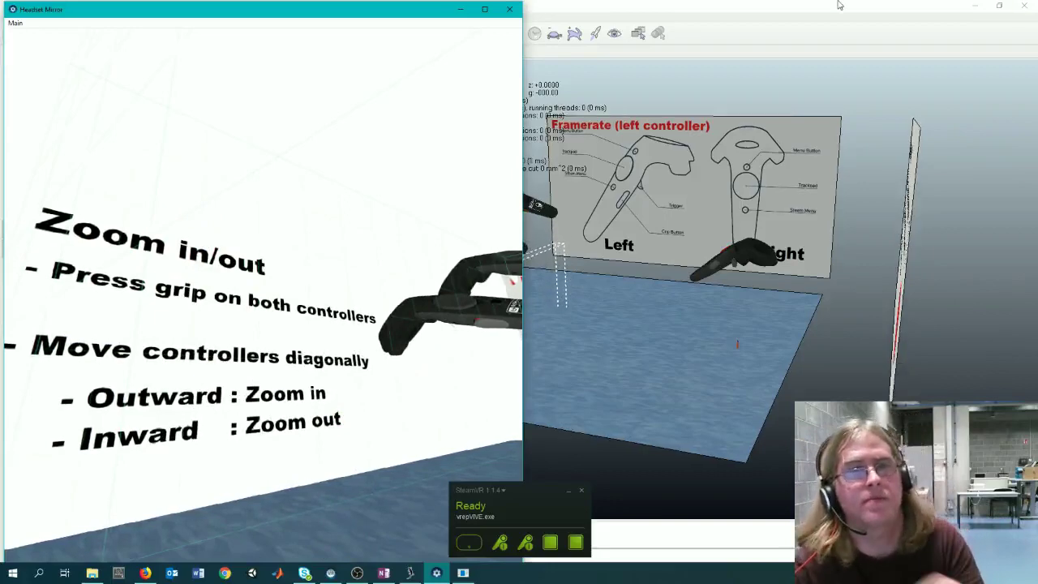
click(535, 36)
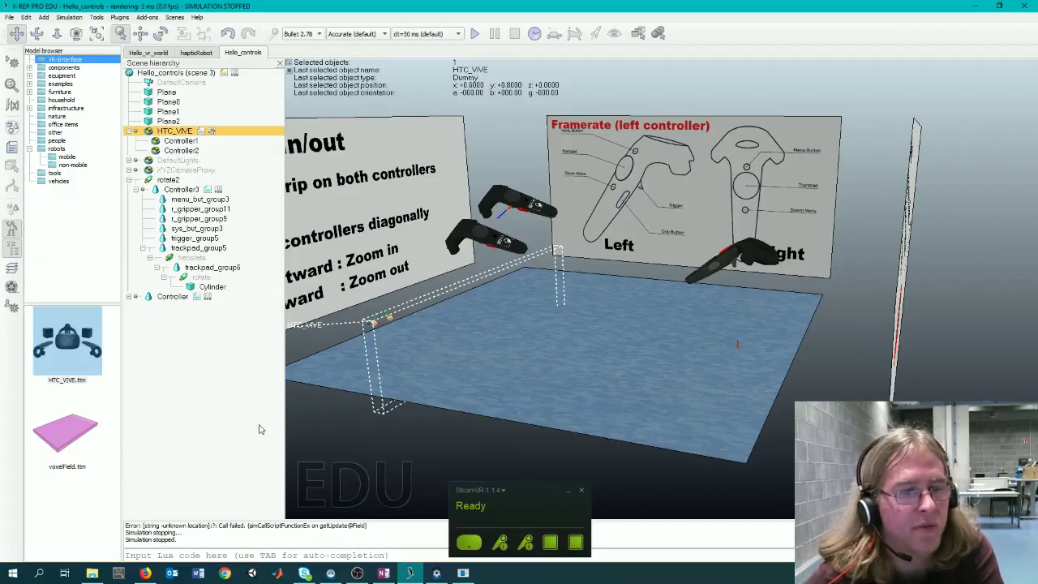
- Open Hello_signals.ttt from the VR-Interface folder in a fourth tab
click(9, 17)
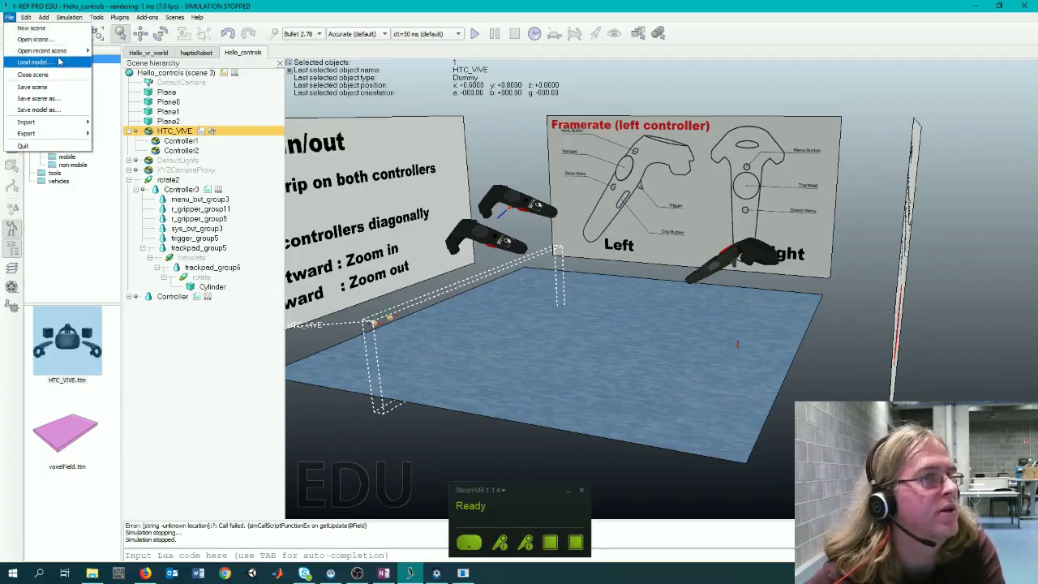
click(49, 39)
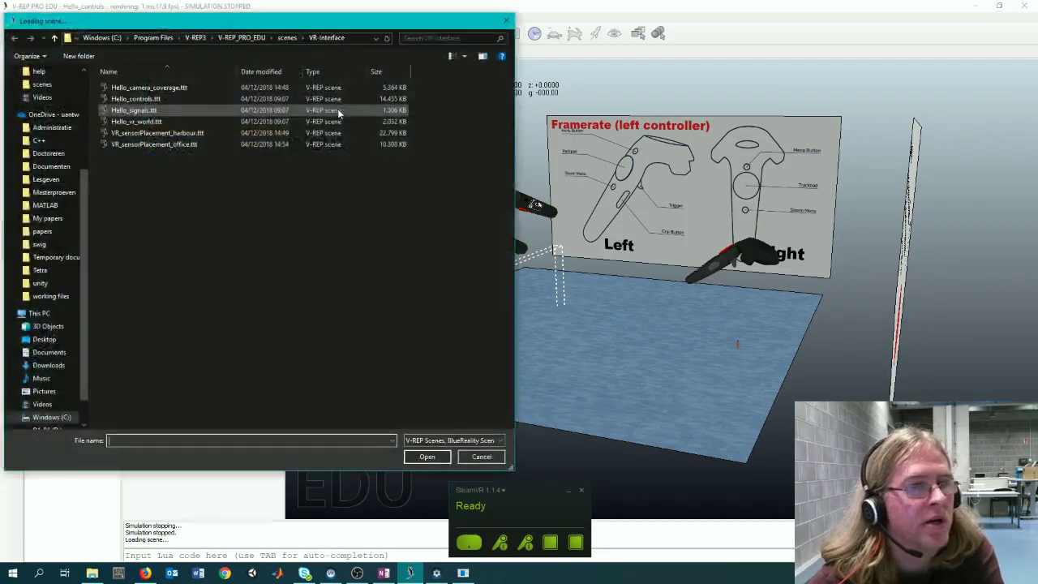
double_click(213, 111)
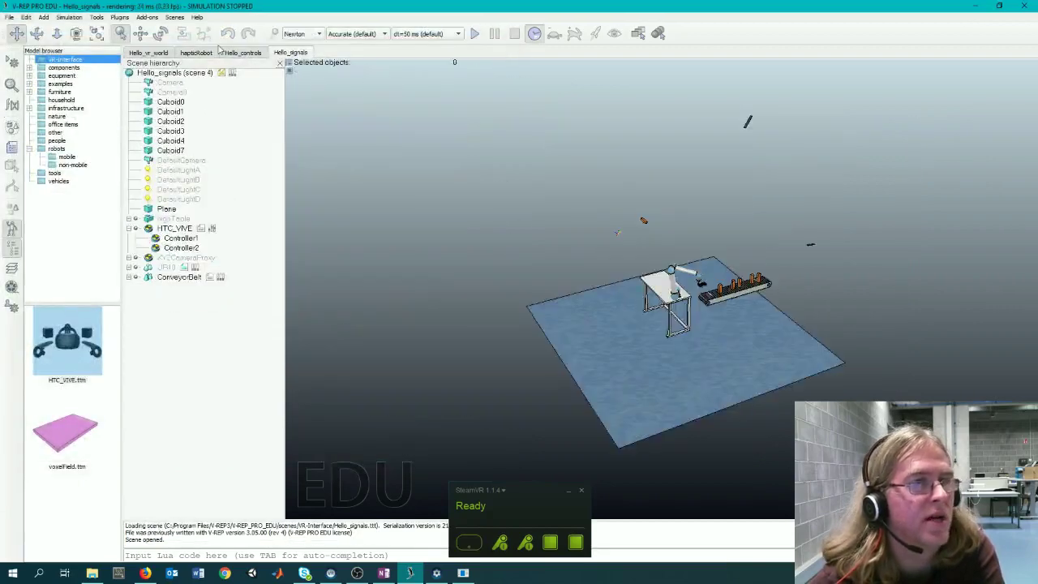
- Dismiss the Hello_signals info message and expand the ConveyorBelt and UR10 hierarchy entries
click(630, 347)
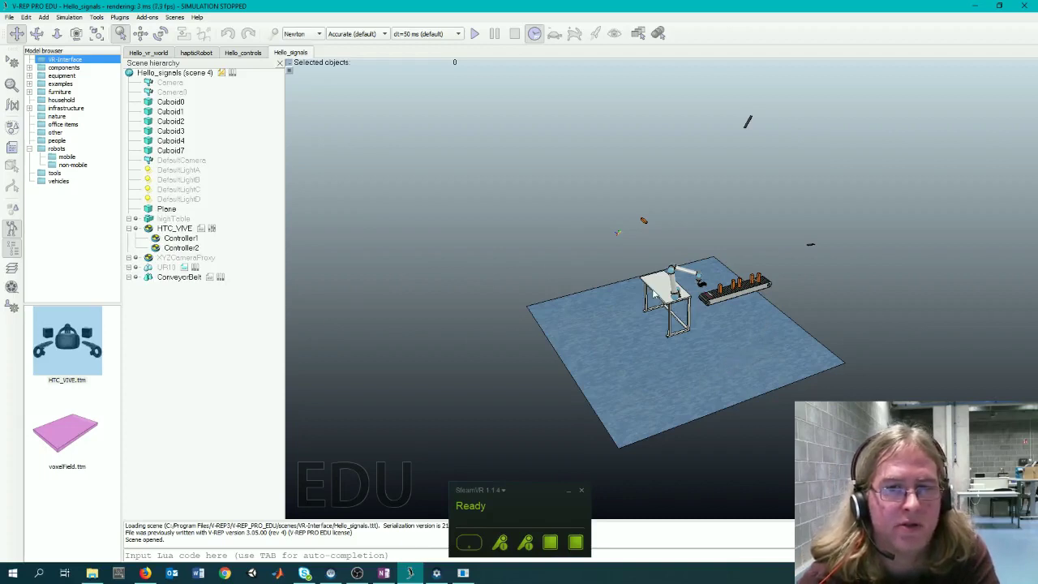
click(129, 277)
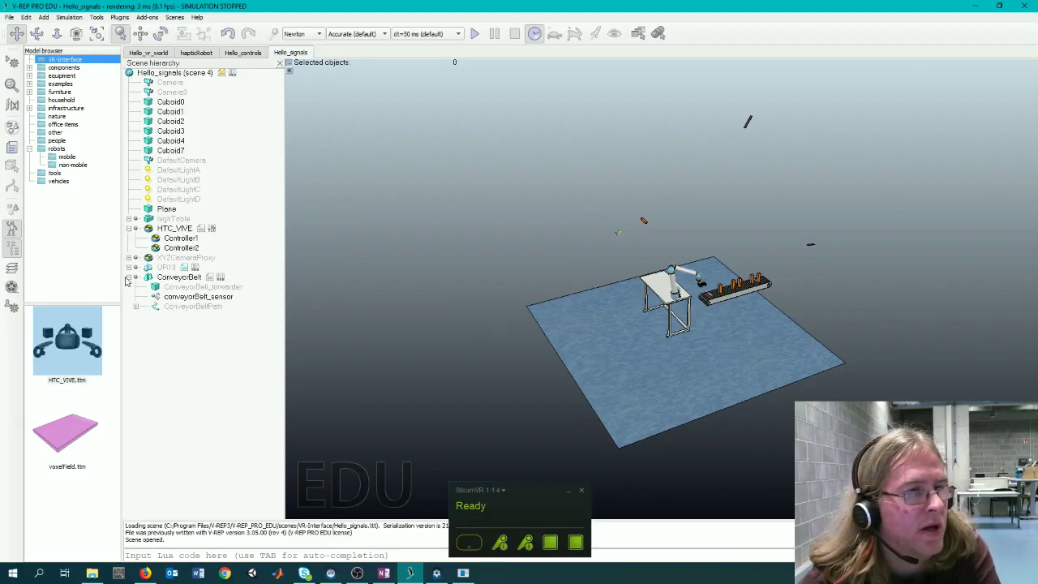
click(129, 276)
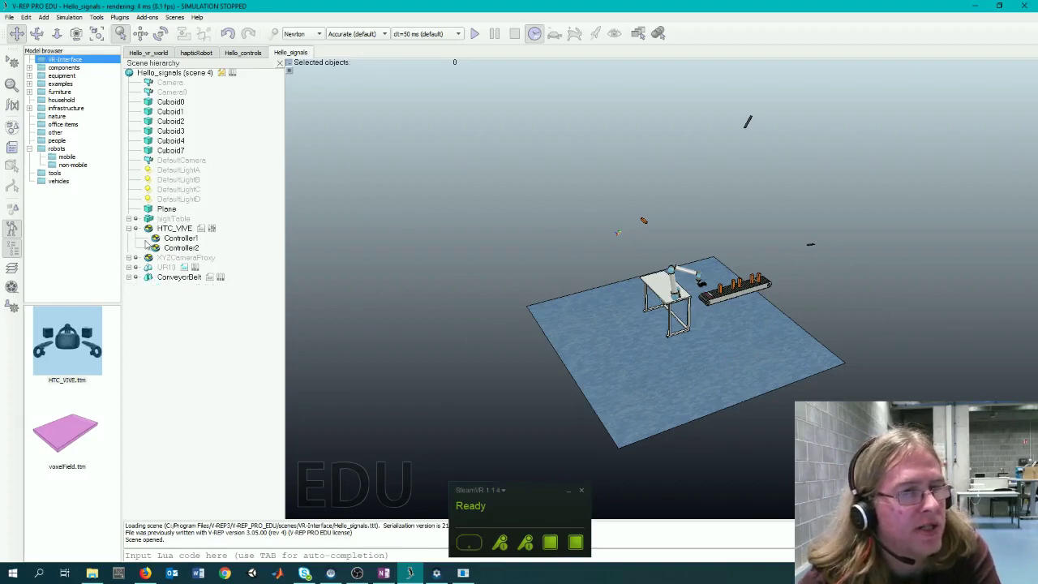
click(129, 267)
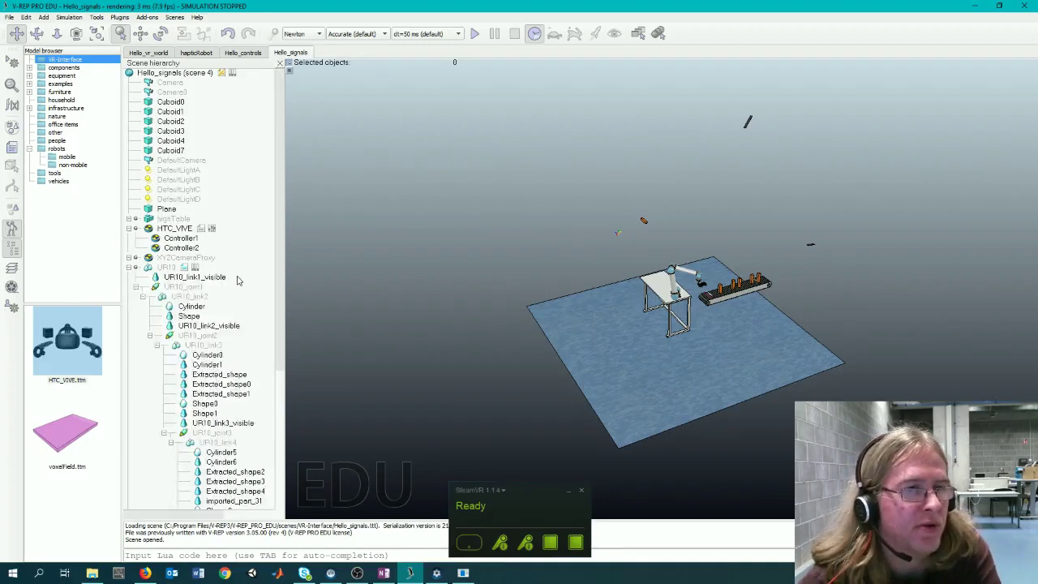
- Widen the hierarchy, scroll down, and open the ROBOTIQ_85 gripper's child script
scroll(240, 280, down, 5)
drag(290, 346, 369, 346)
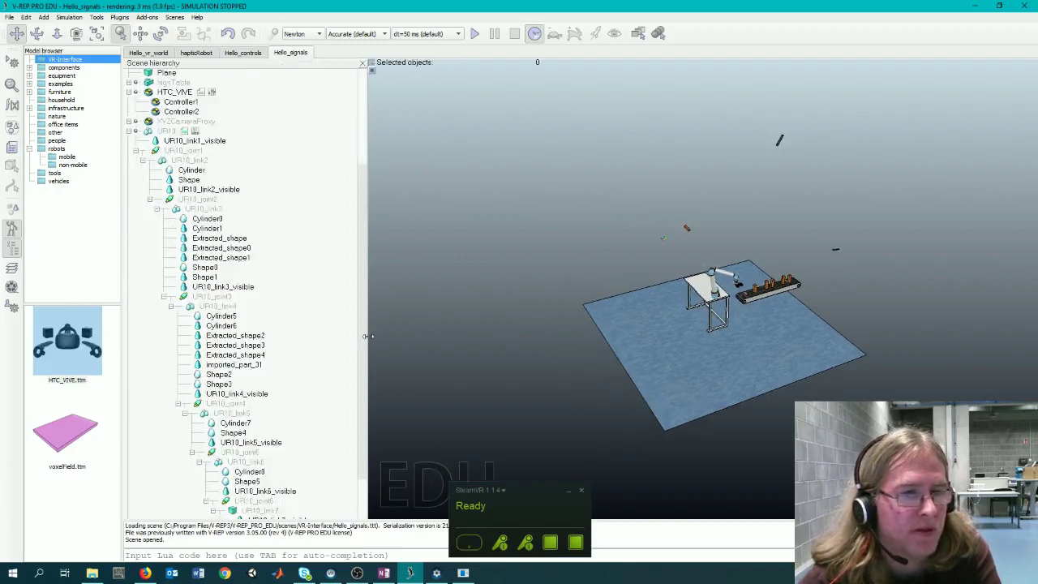
scroll(256, 345, down, 2)
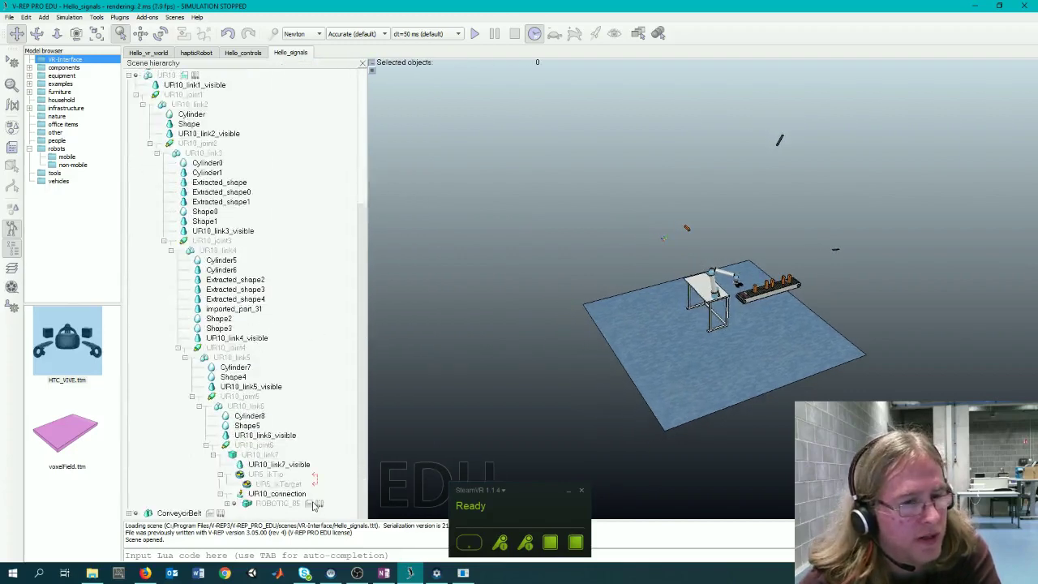
double_click(315, 503)
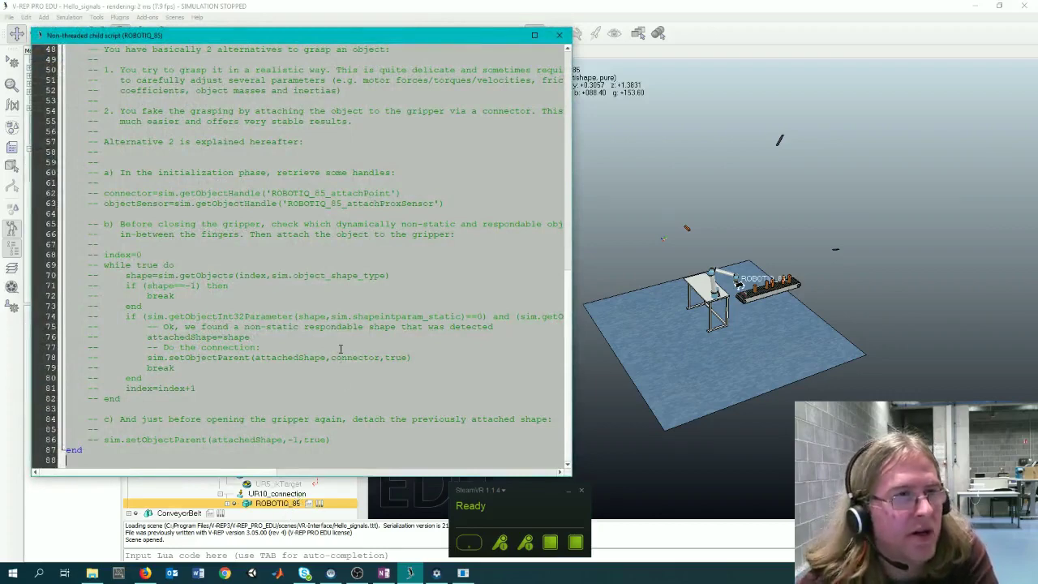
- Highlight the RightControllerGrip and line-24 RightControllerTrigger signal names, then close the script
scroll(341, 349, up, 15)
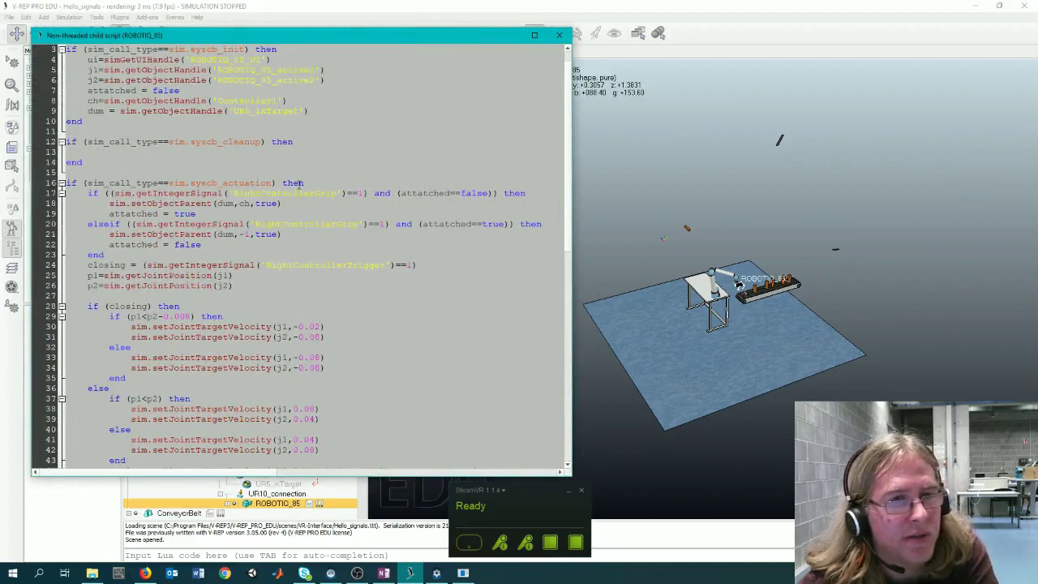
scroll(301, 188, up, 1)
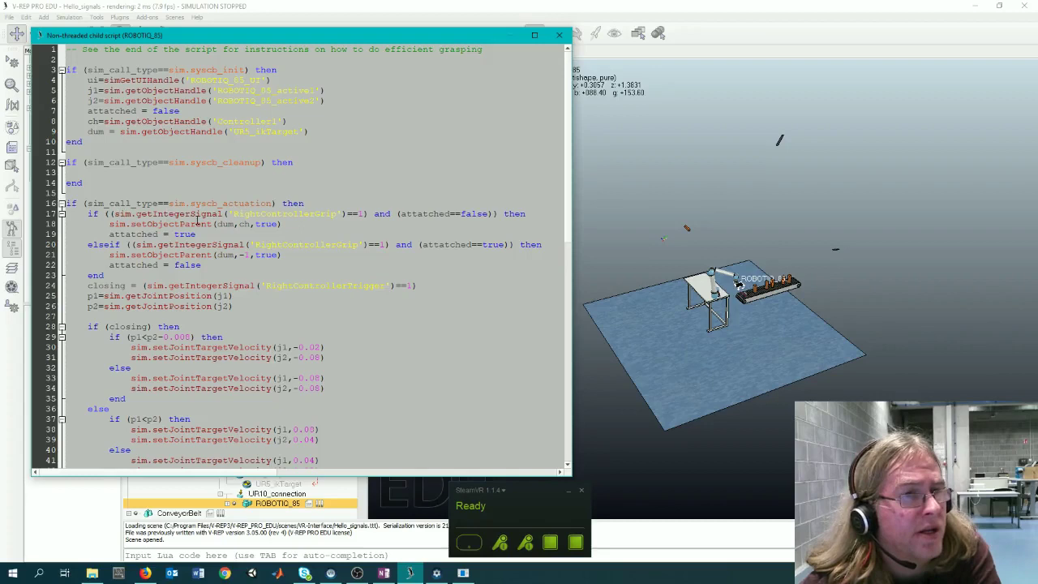
double_click(255, 214)
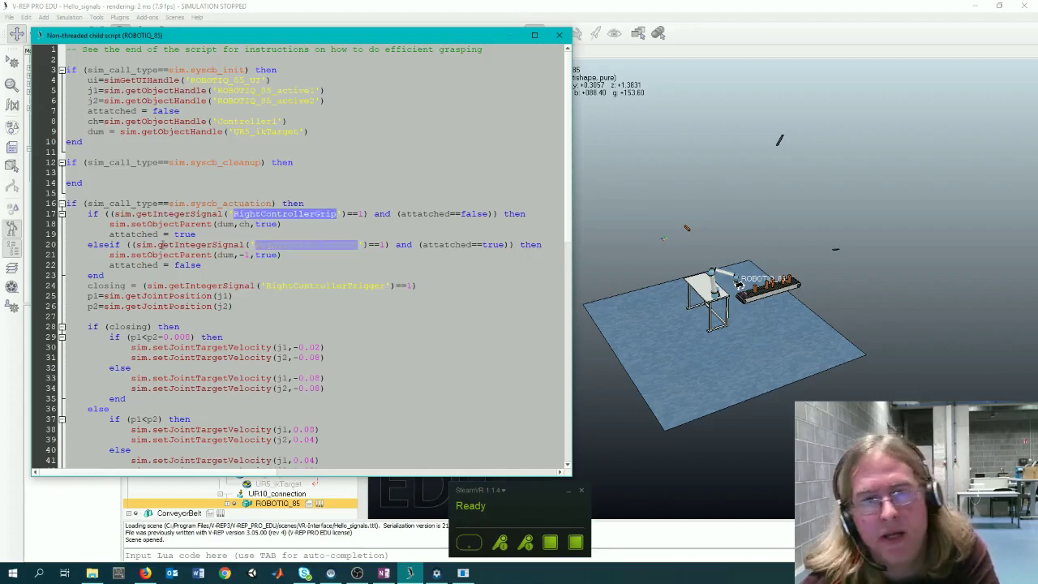
click(335, 286)
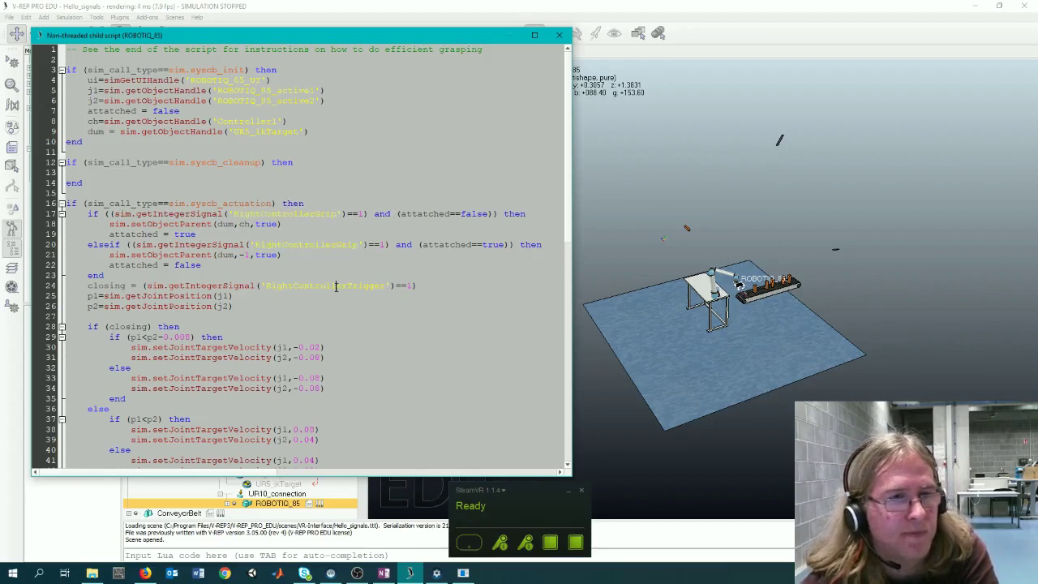
double_click(303, 215)
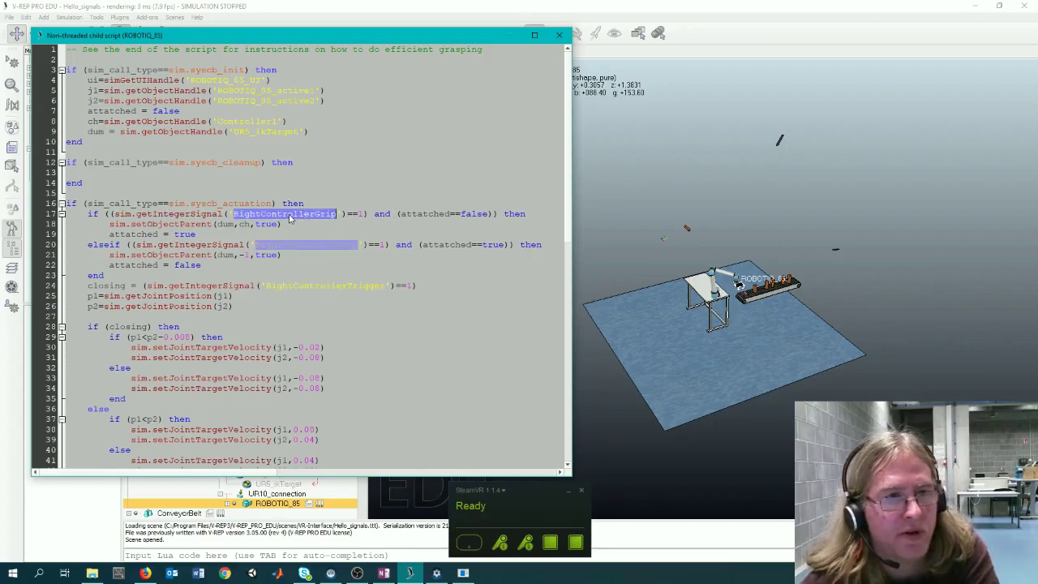
double_click(325, 285)
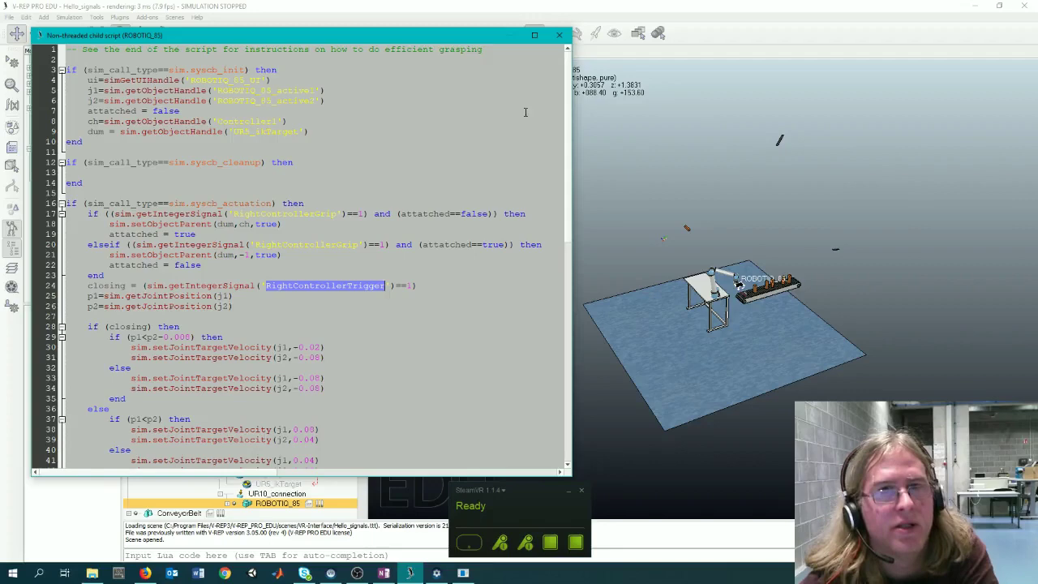
click(559, 34)
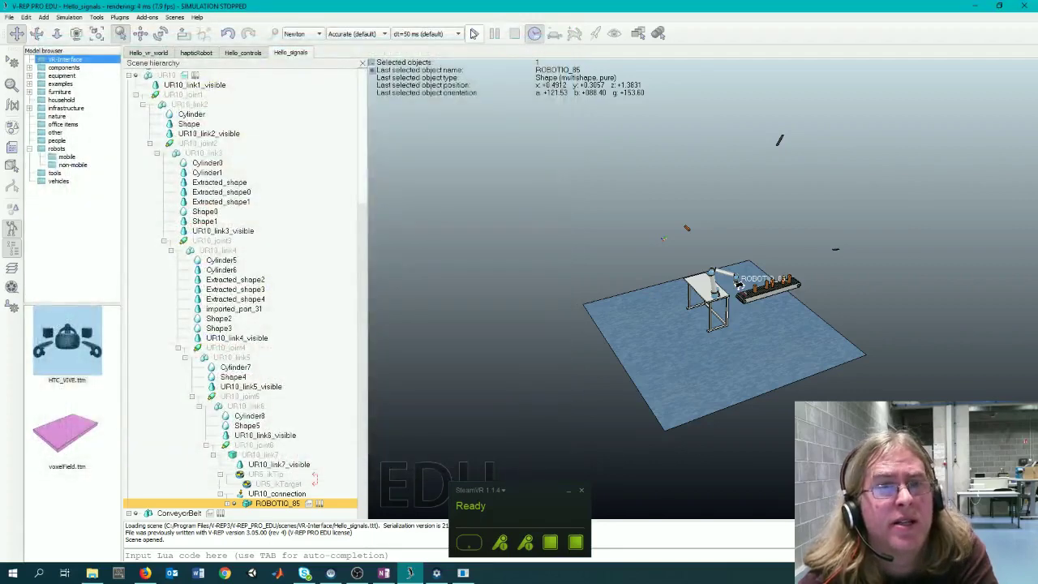
- Start Hello_signals, briefly view the SteamVR headset mirror, then stop the simulation
click(475, 33)
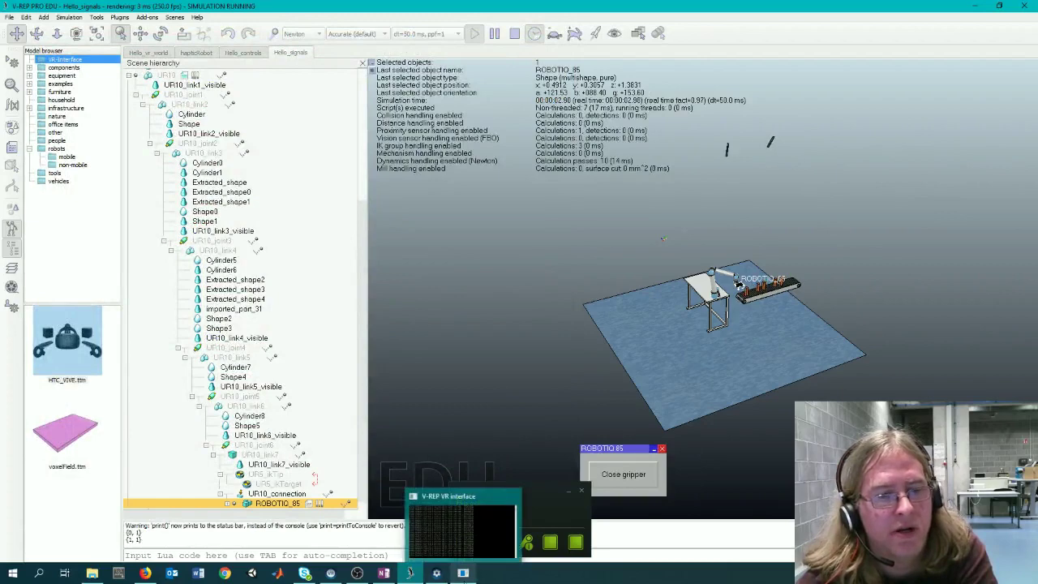
click(438, 574)
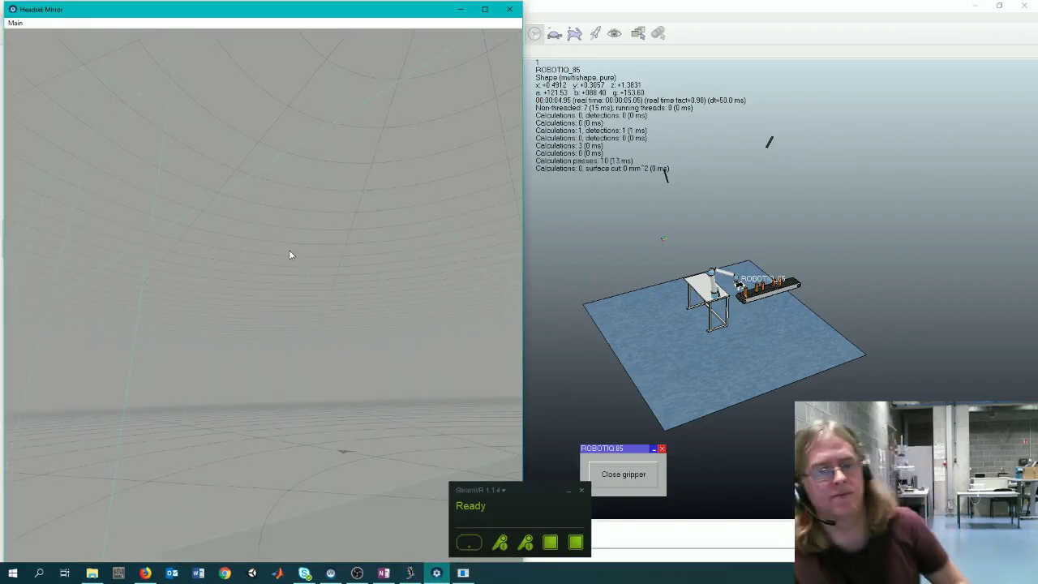
click(460, 9)
click(473, 34)
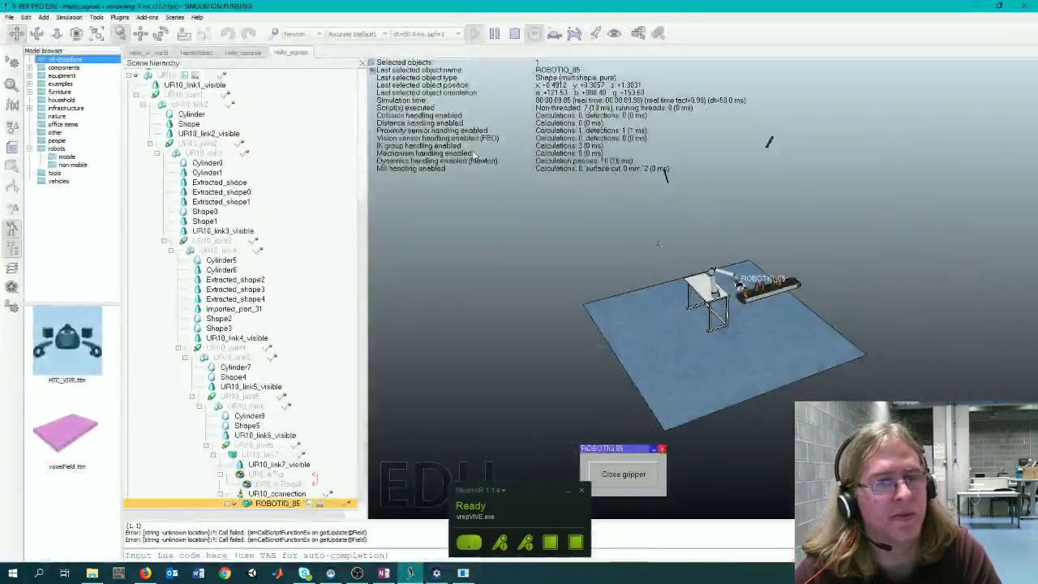
click(514, 33)
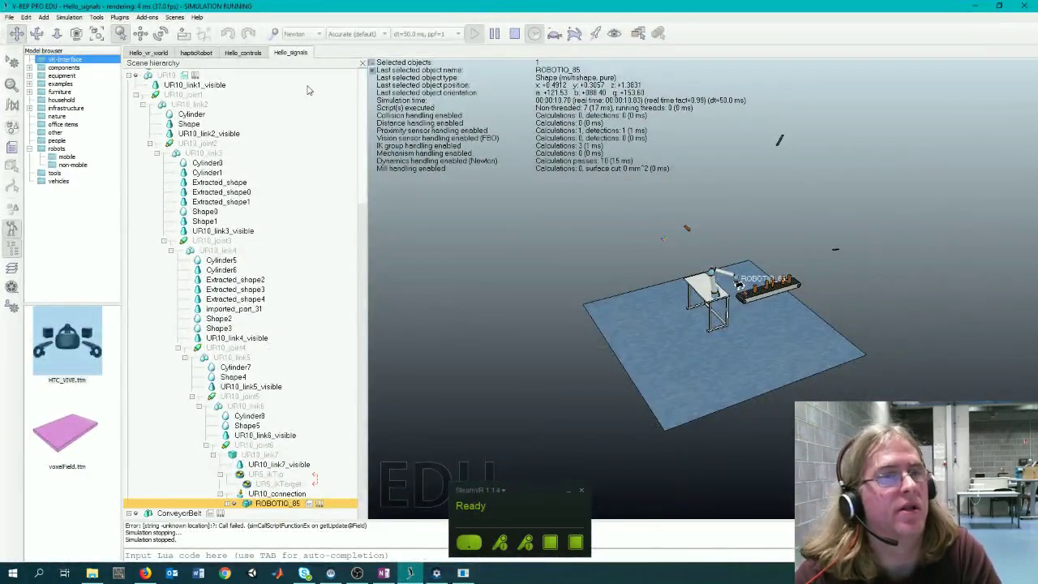
scroll(208, 120, up, 4)
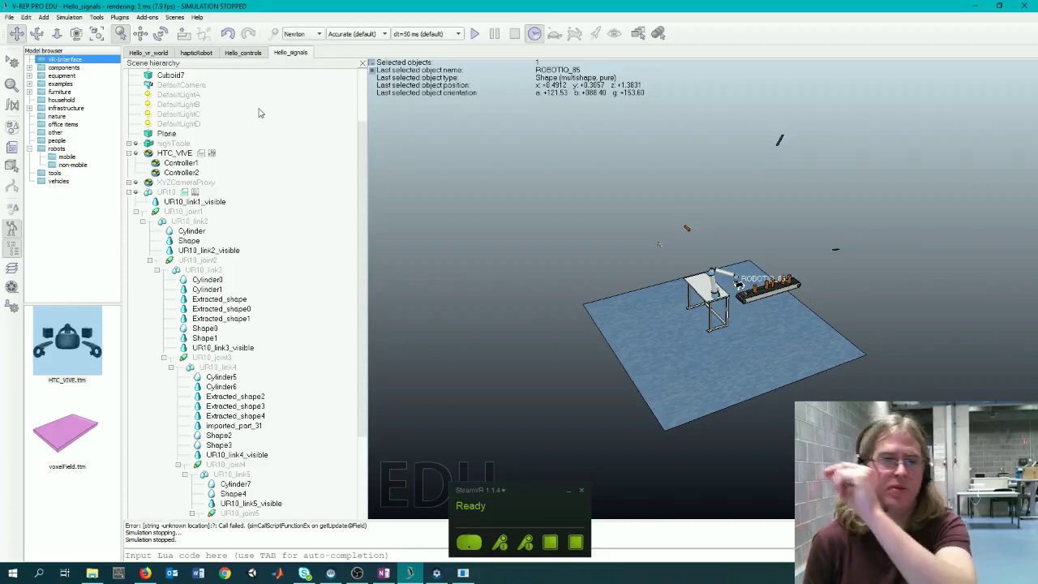
- Set HTC_VIVE's Lock_VTK_controls script parameter to false
double_click(211, 154)
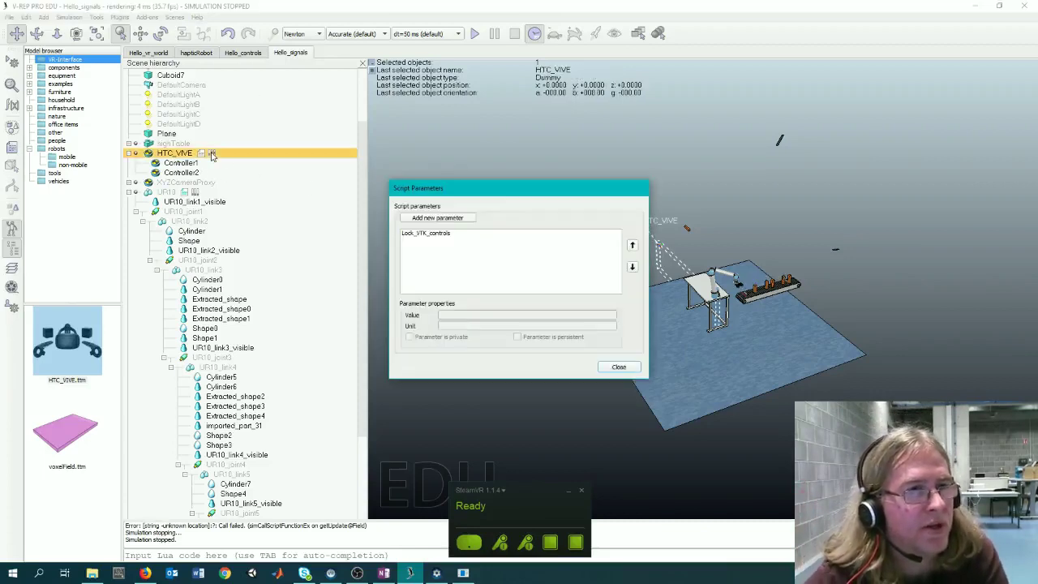
click(454, 233)
click(475, 315)
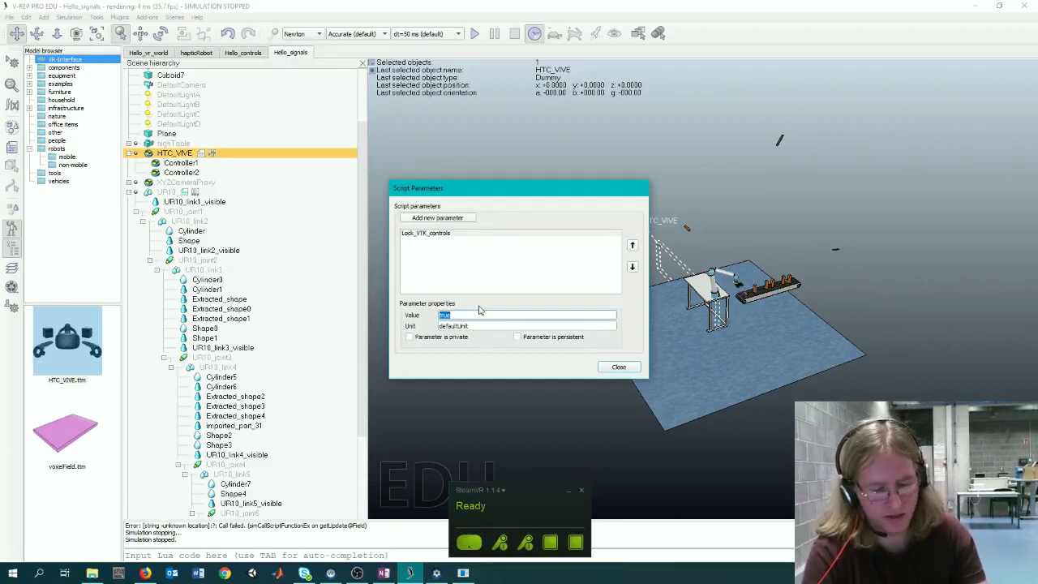
text(false)
key(Return)
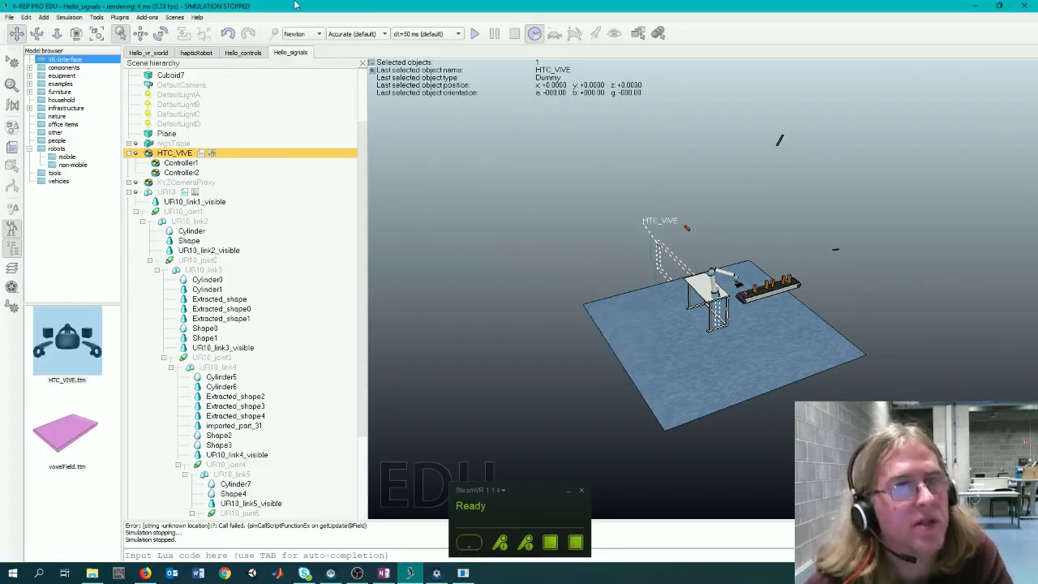
- Restart the simulation, check the VR interface console, and test the scene in the headset
click(475, 33)
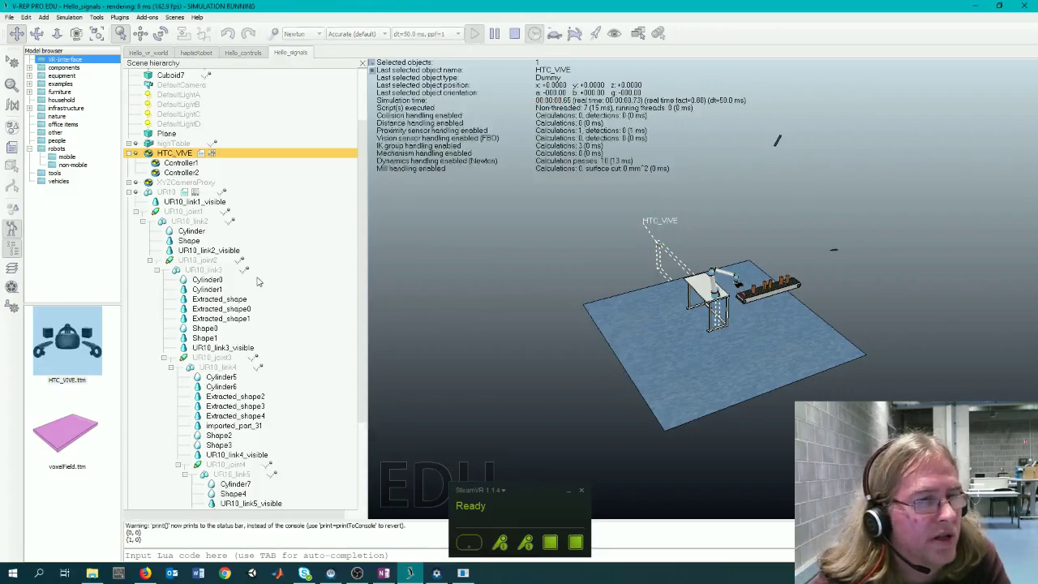
click(471, 575)
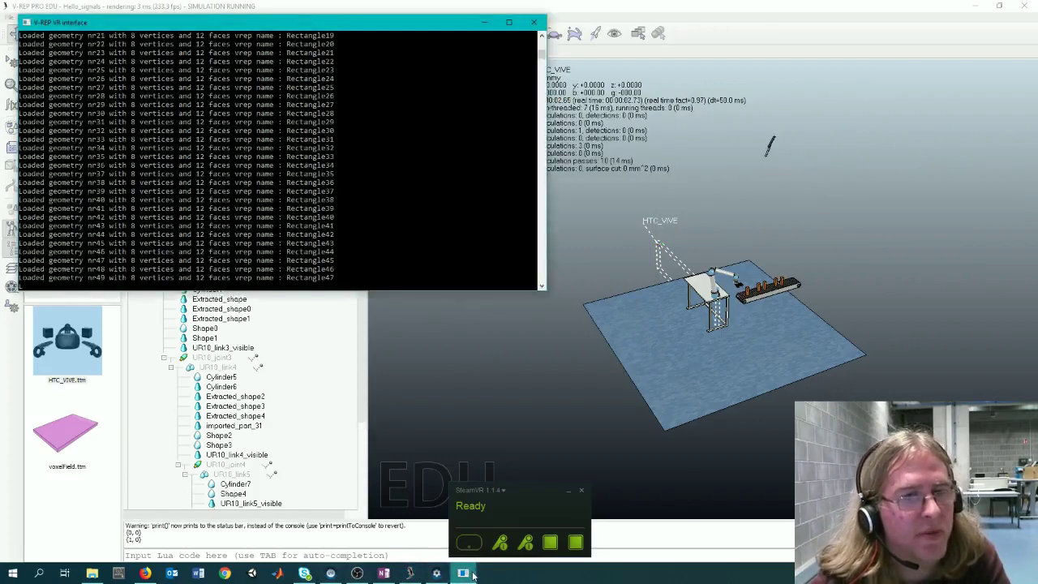
click(471, 575)
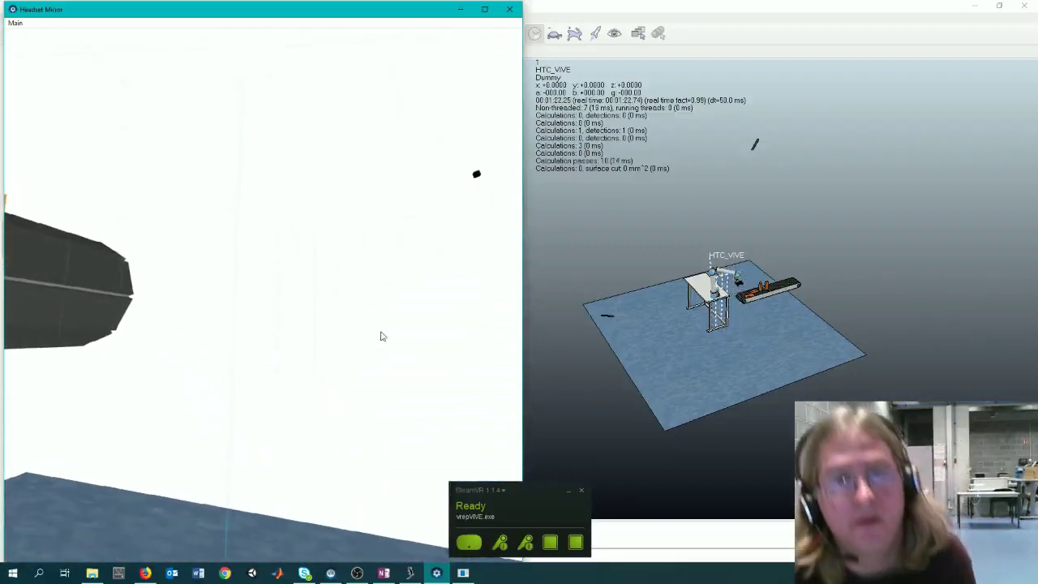
click(653, 4)
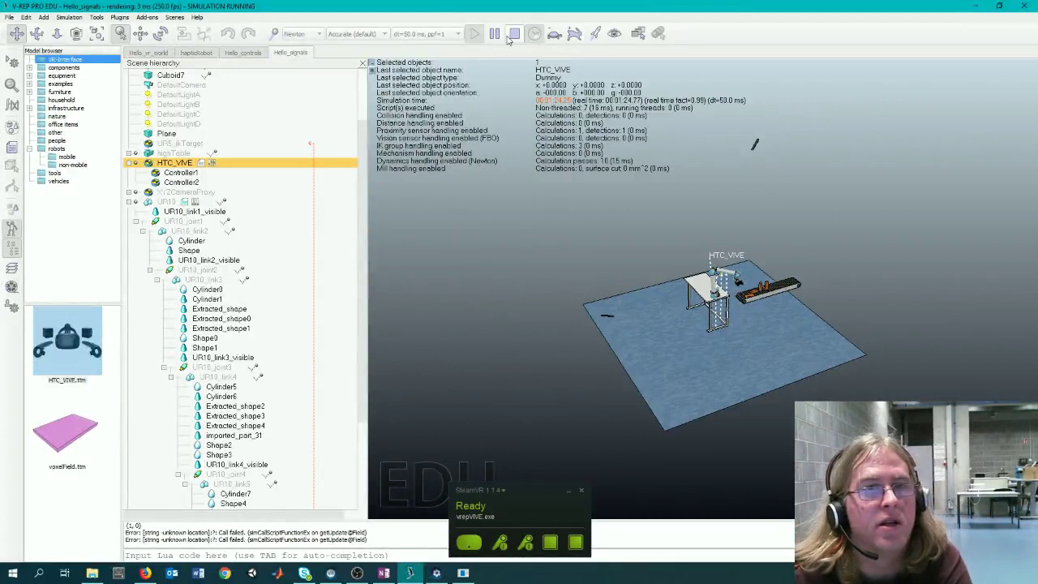
- Stop the simulation, open Hello_camera_coverage.ttt, dismiss its notice, and start closing the scene
click(511, 36)
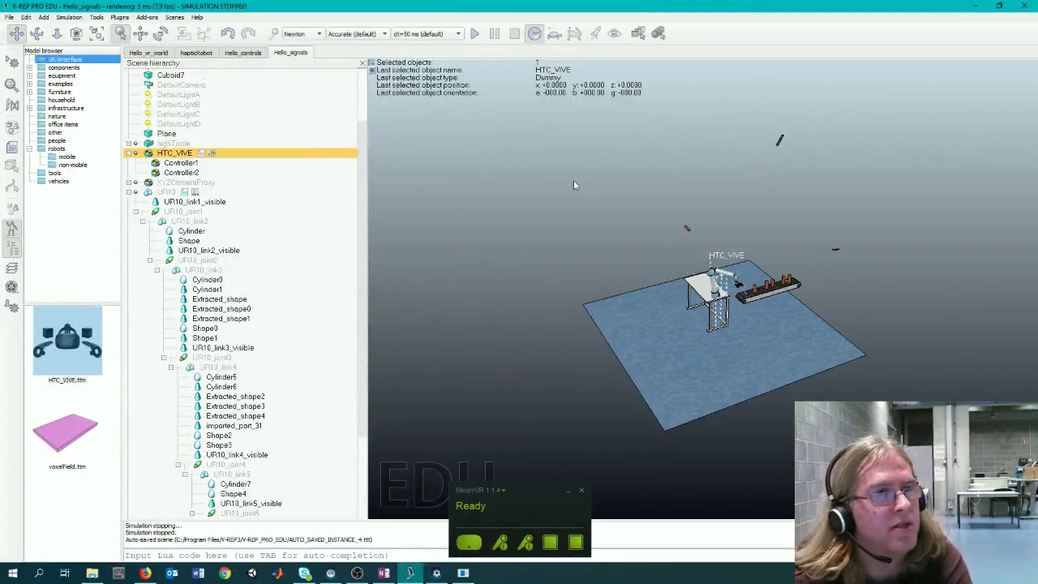
click(8, 17)
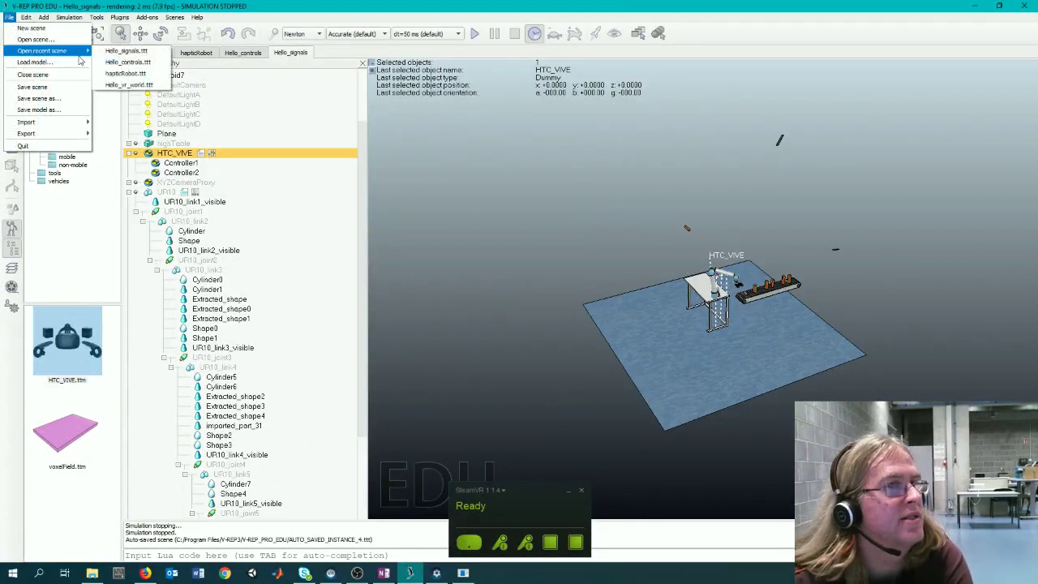
click(36, 39)
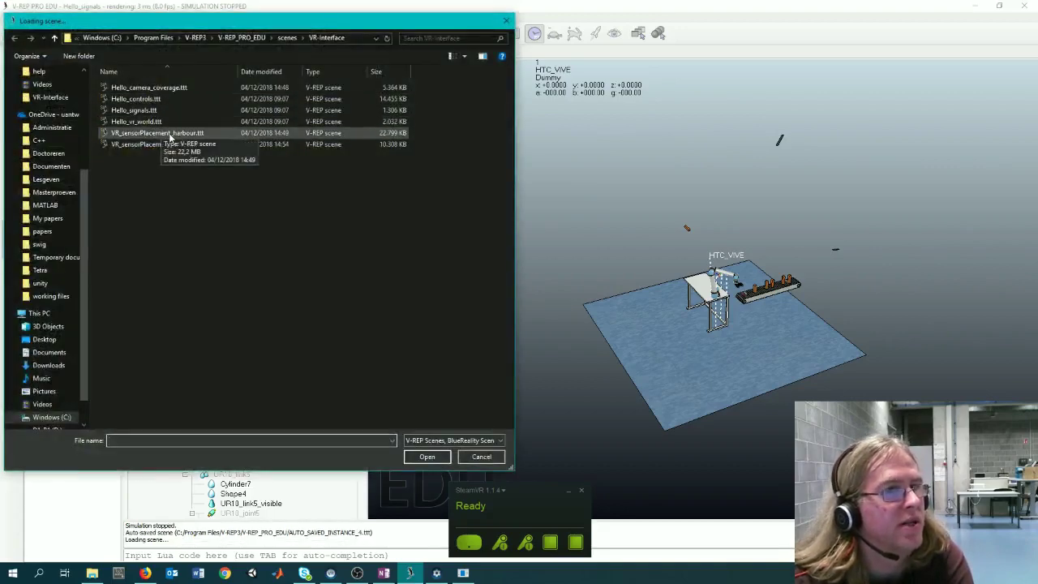
double_click(158, 88)
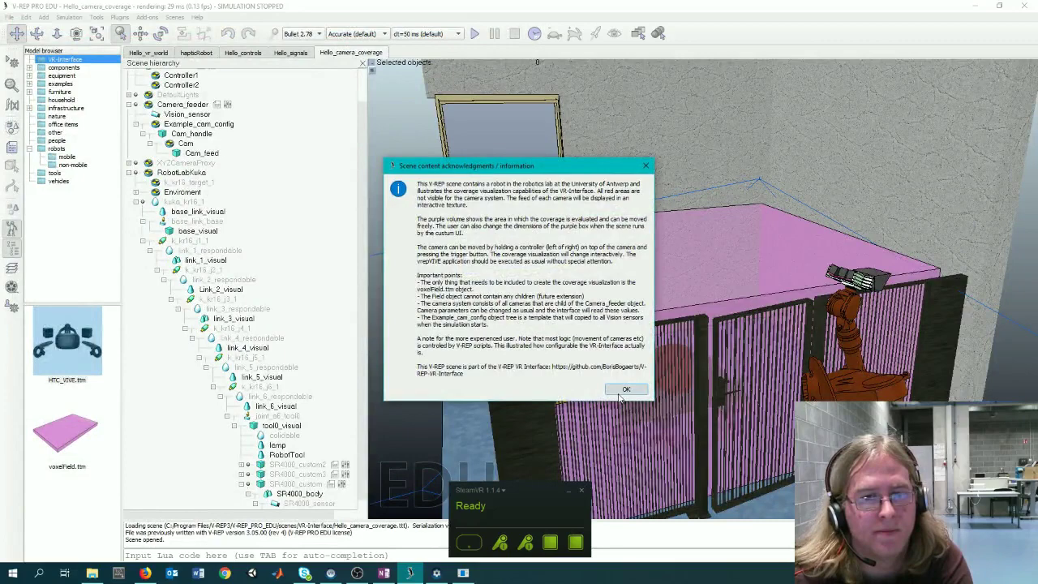
click(625, 391)
click(862, 382)
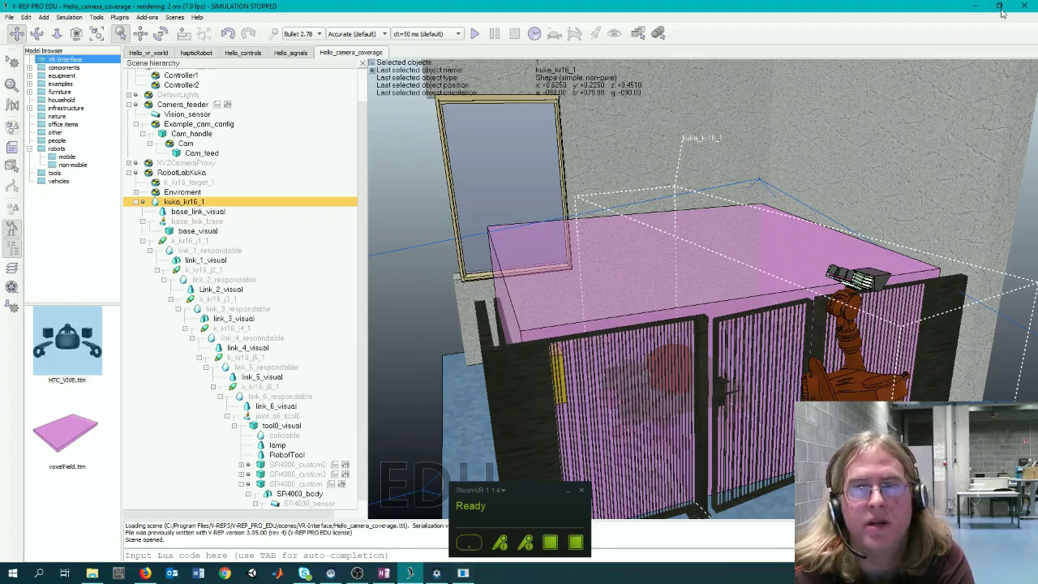
key(ctrl+w)
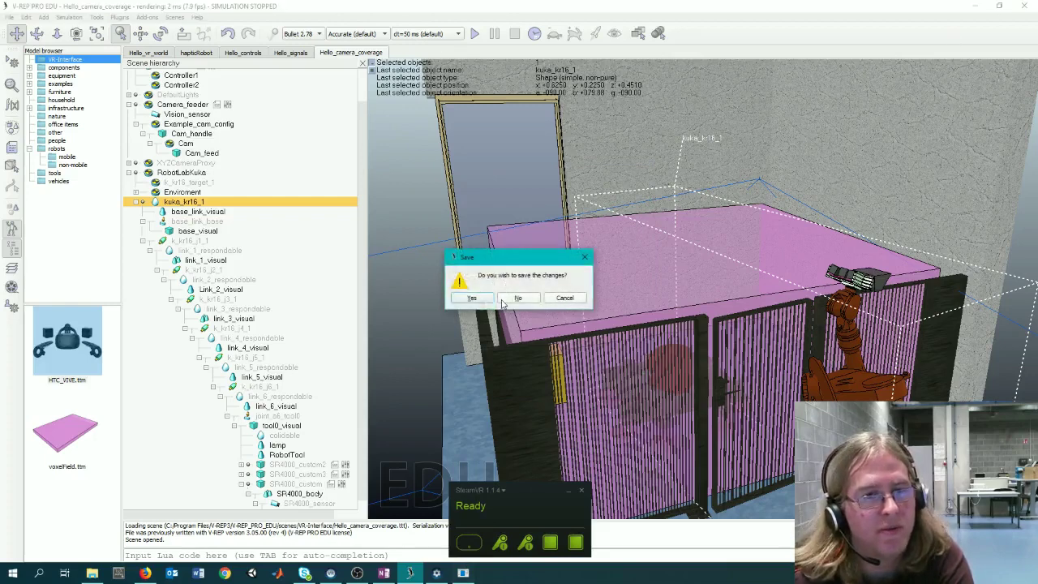
- Quit V-REP without saving and close the VR interface console
click(563, 298)
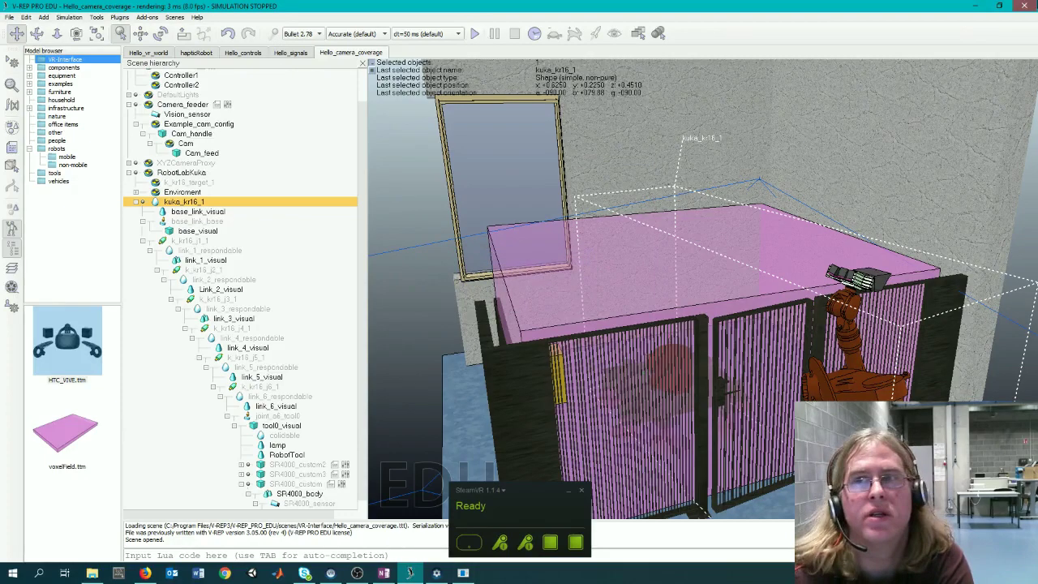
key(ctrl+w)
click(515, 296)
click(548, 297)
click(552, 298)
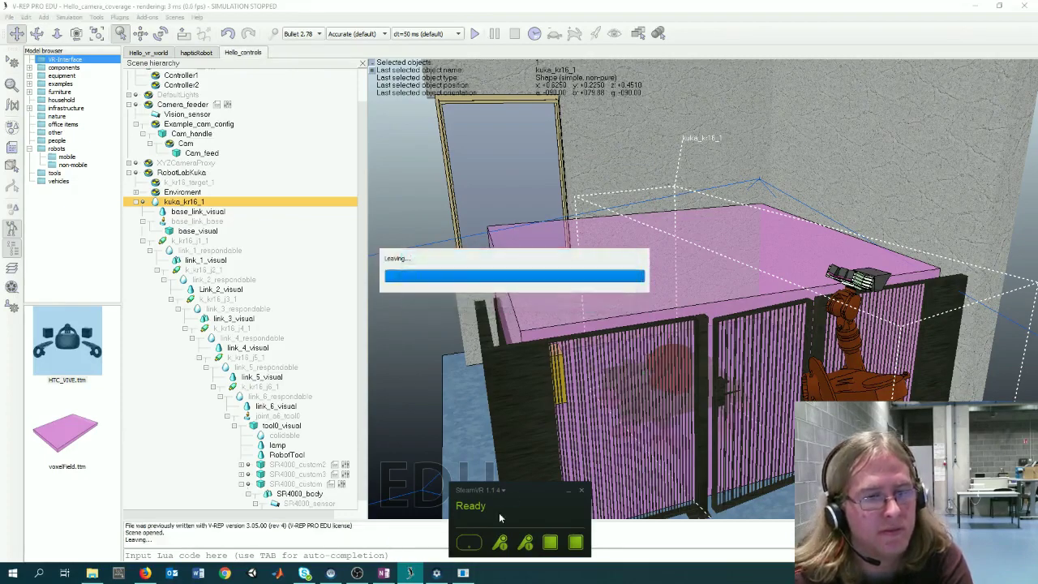
click(461, 574)
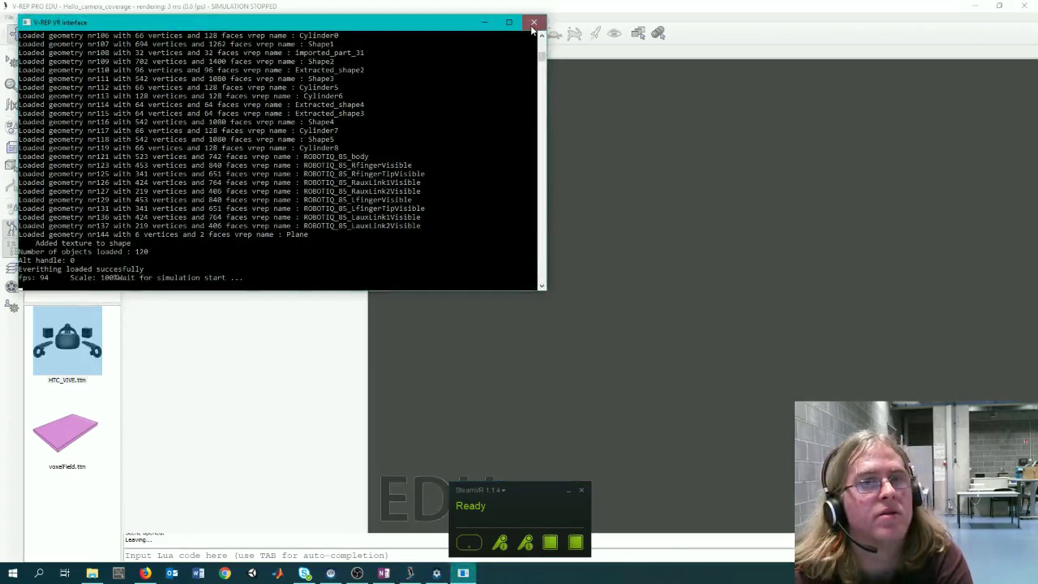
click(532, 24)
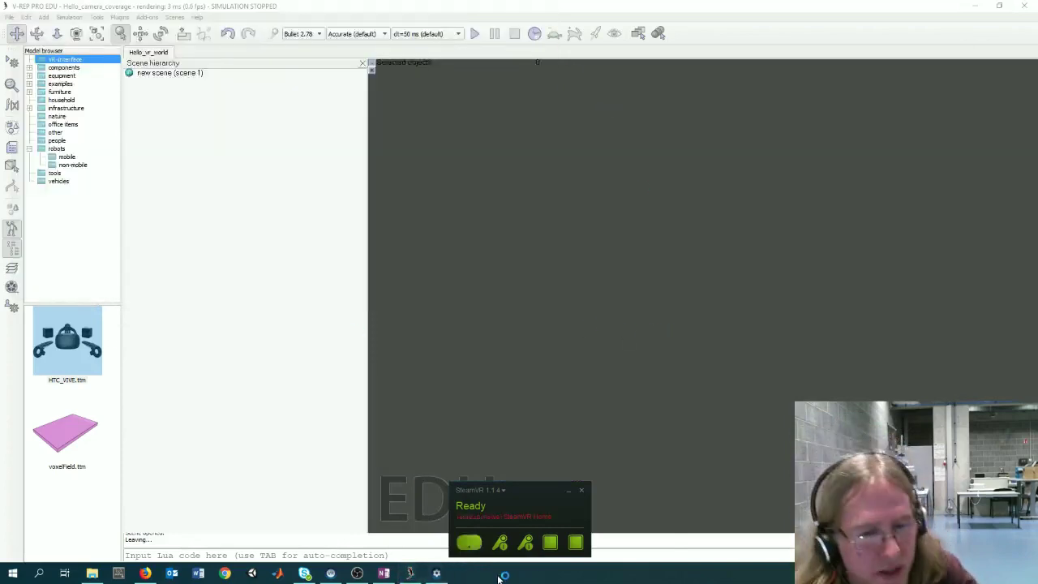
- Force-close the unresponsive V-REP window
click(12, 574)
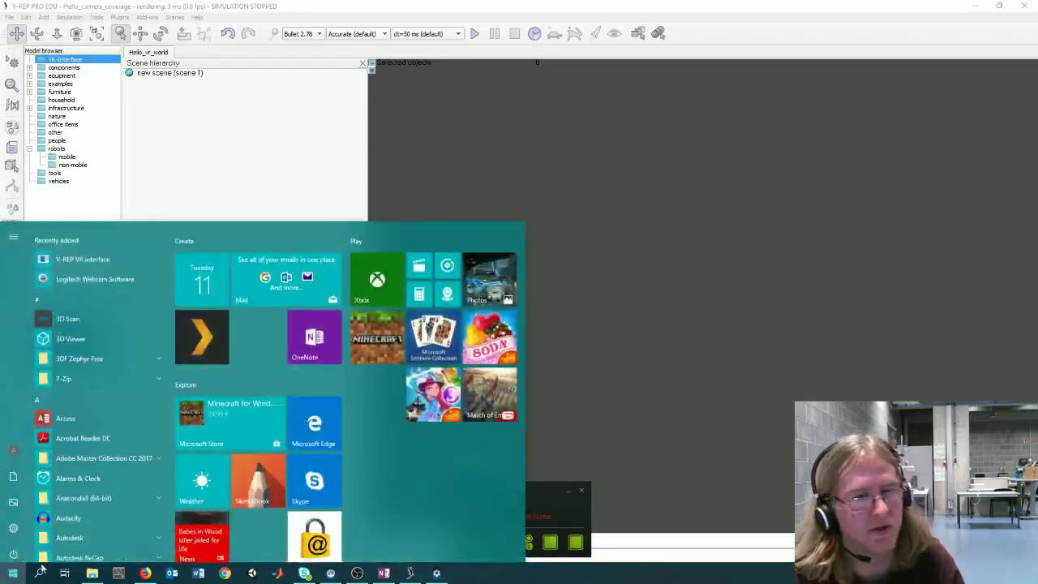
click(13, 574)
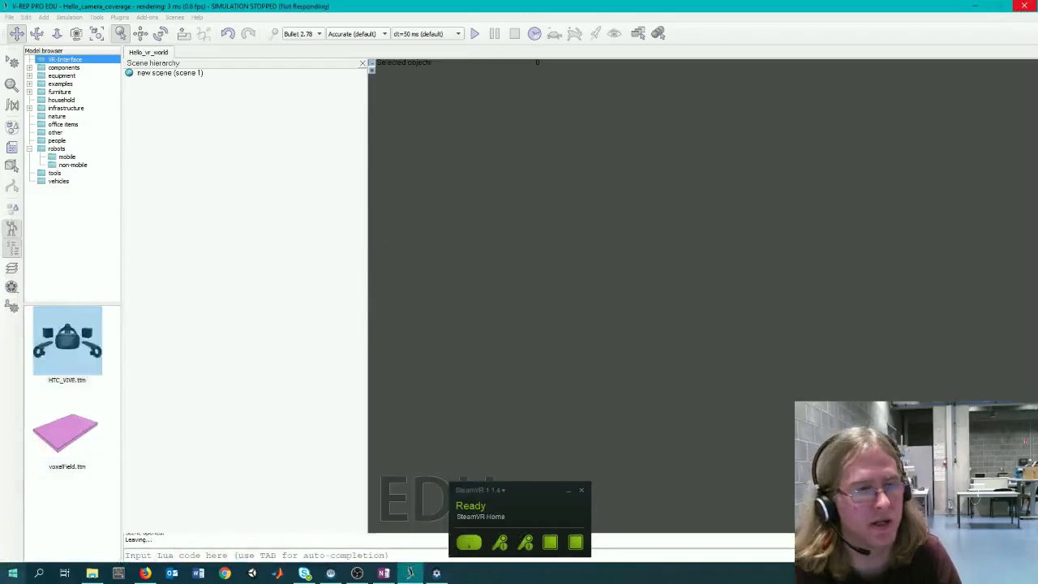
key(super)
click(539, 264)
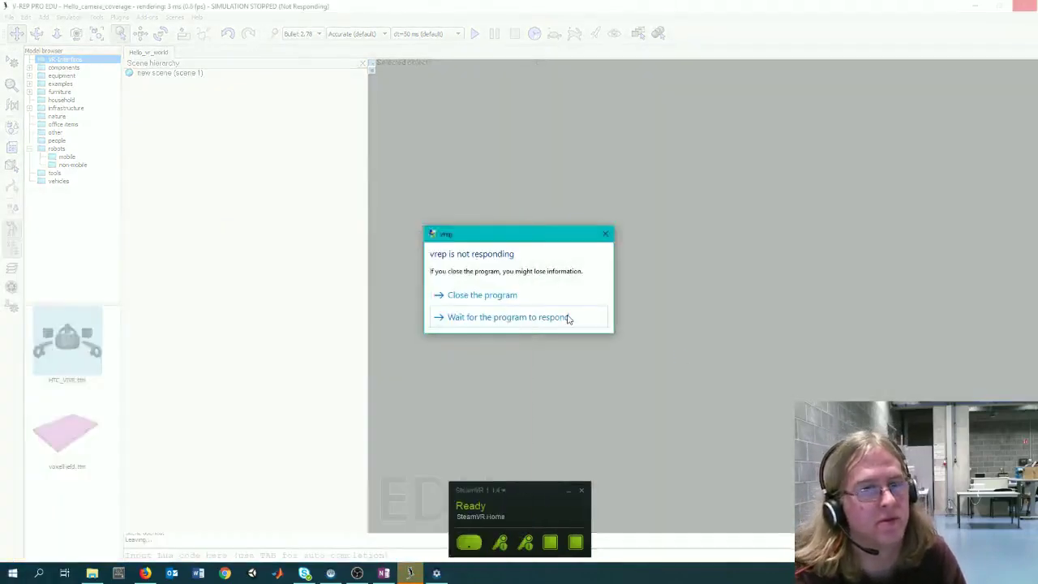
click(568, 317)
- Relaunch V-REP PRO EDU and reopen the recent Hello_camera_coverage scene
key(super)
text(v-rep)
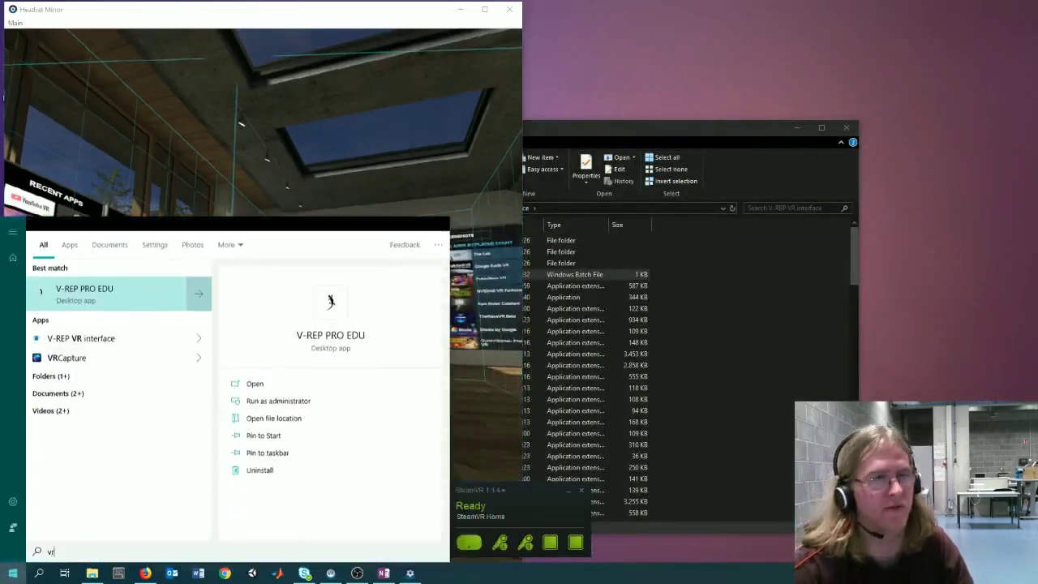
key(Return)
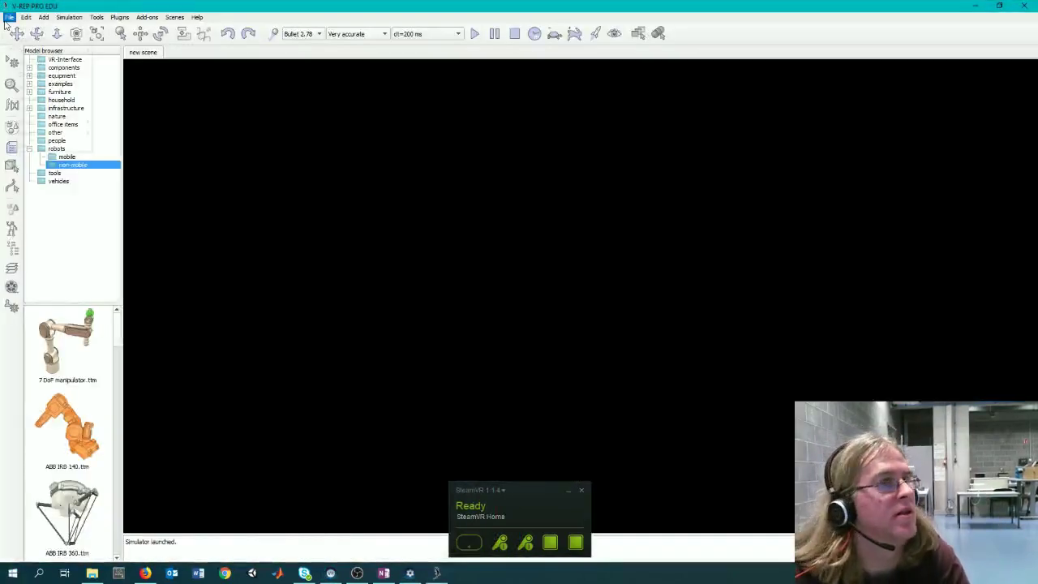
click(9, 17)
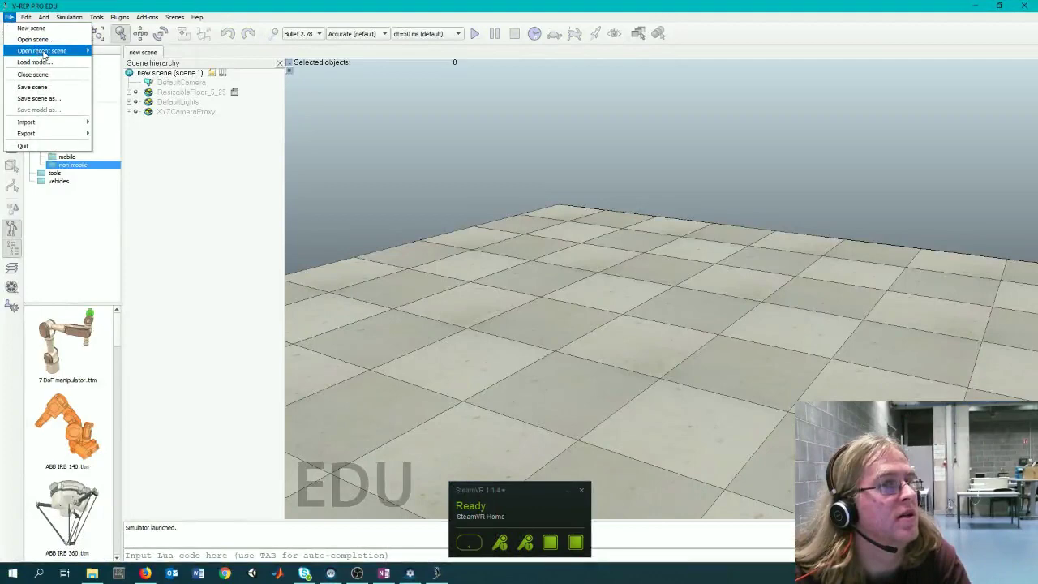
click(118, 51)
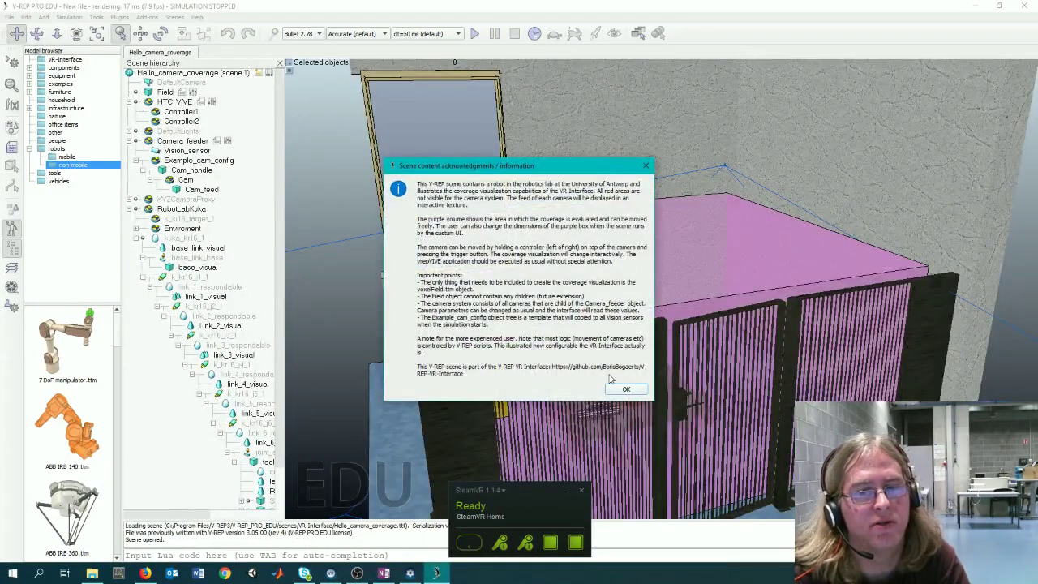
click(625, 389)
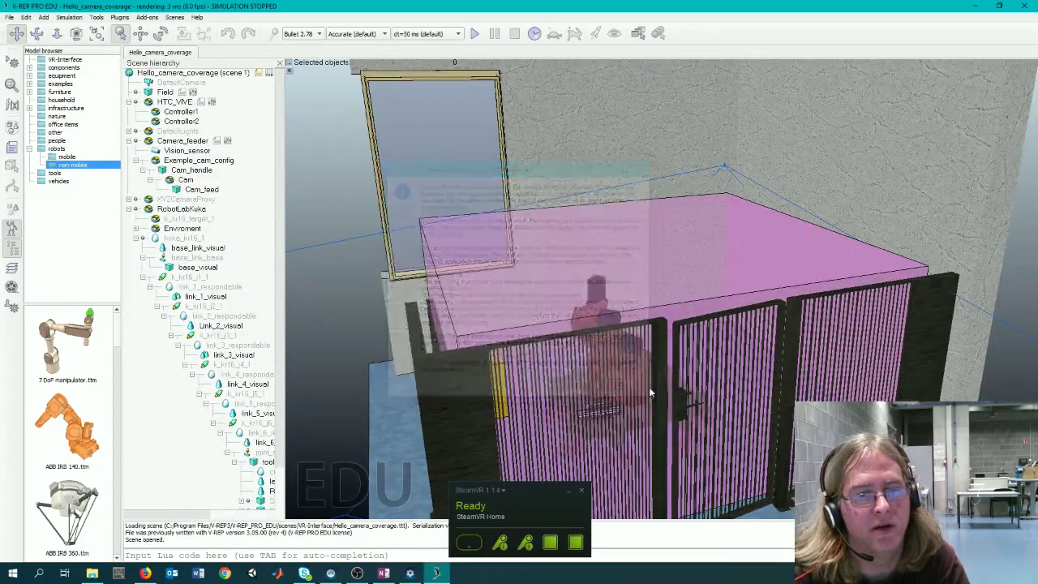
- Launch the V-REP VR interface from the Start menu
click(12, 573)
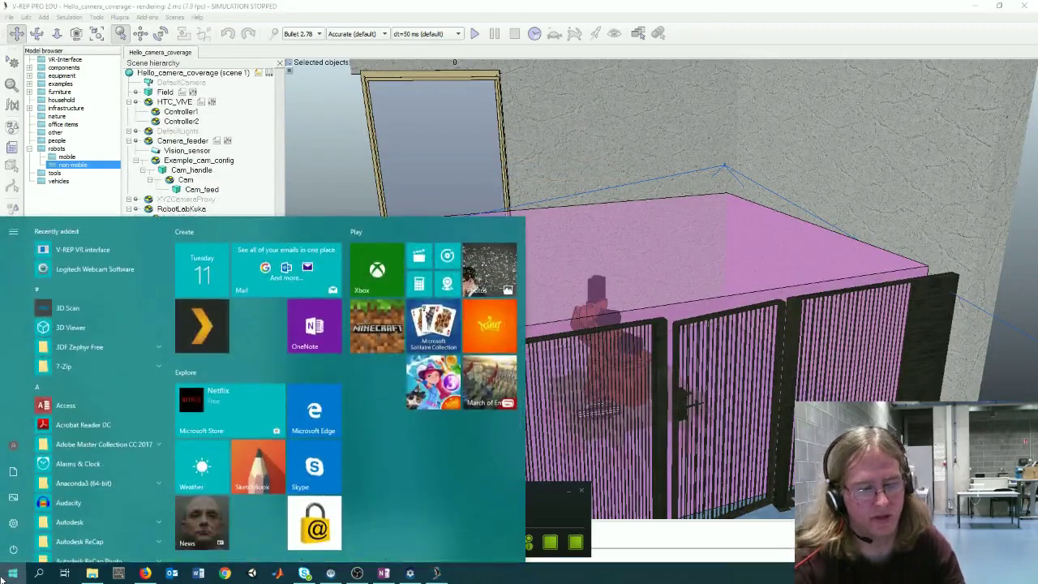
text(vr)
key(Down)
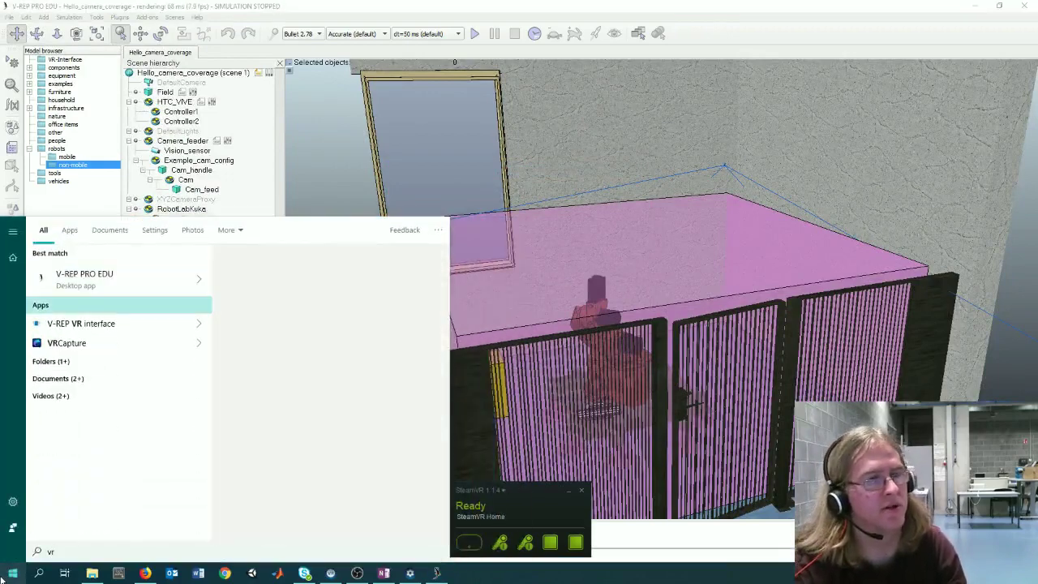
key(Return)
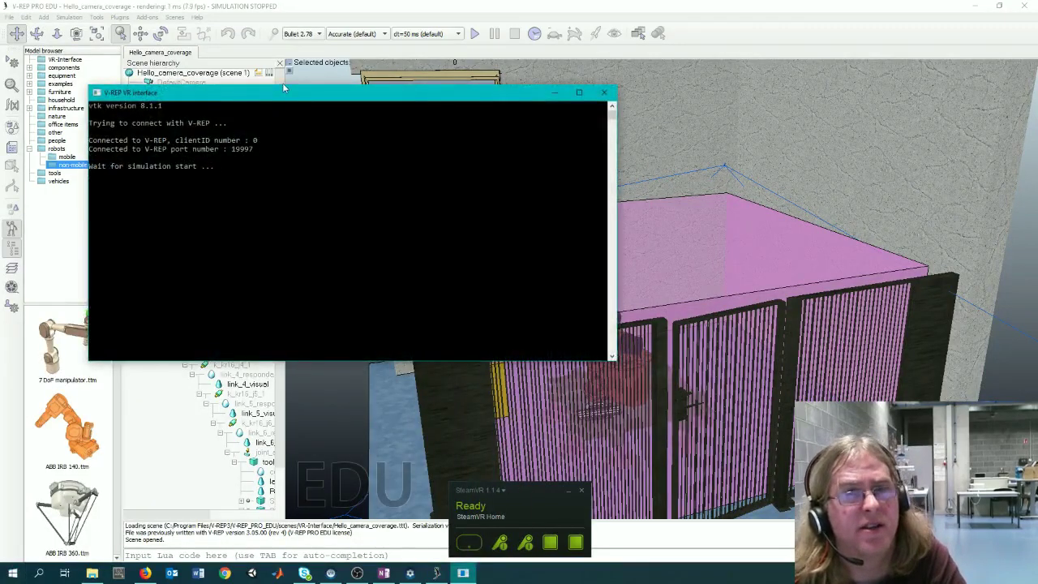
- Start Hello_camera_coverage, watch it through the headset mirror, then return to V-REP
click(546, 4)
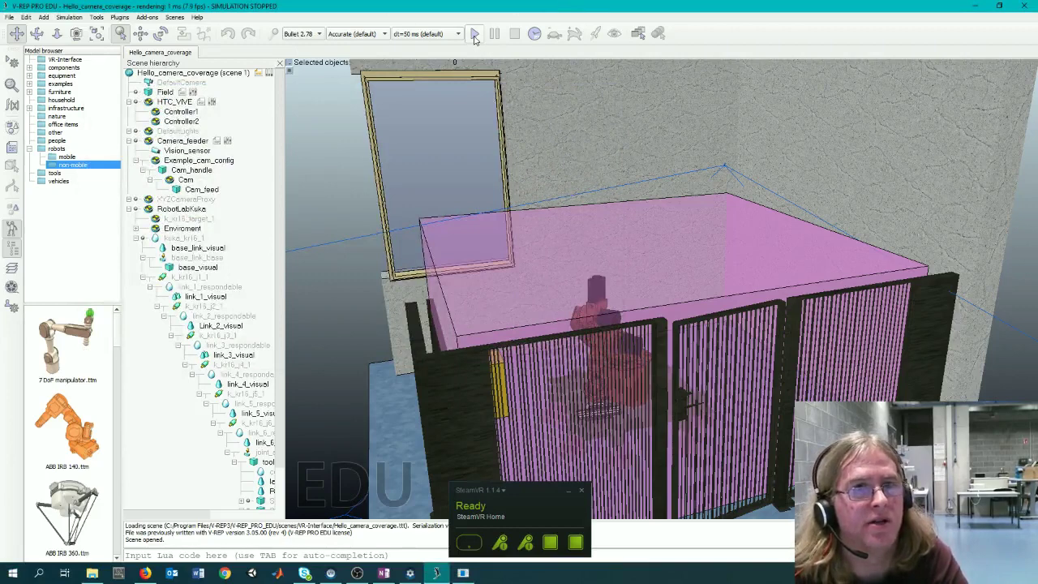
click(476, 36)
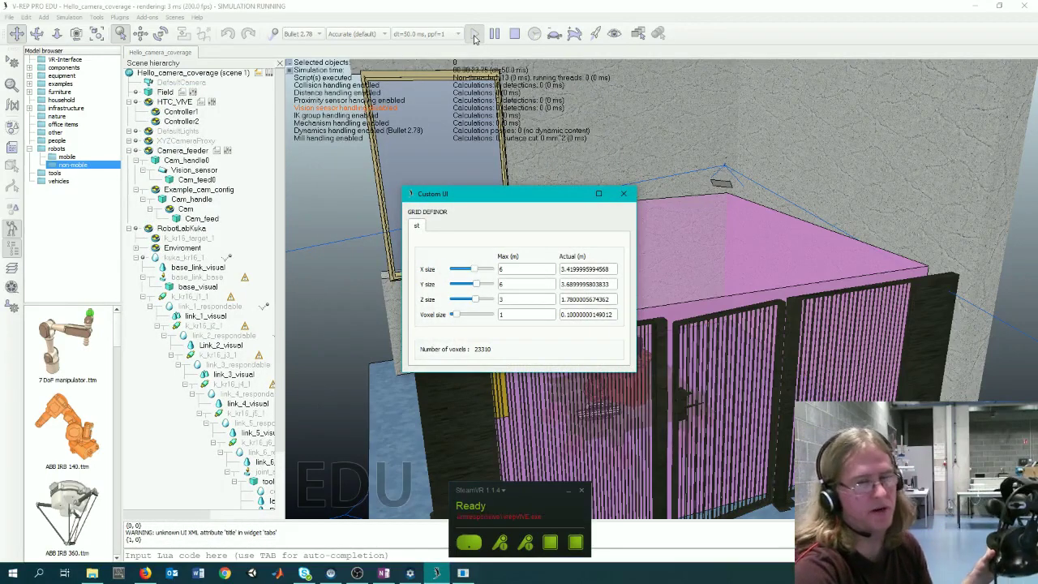
key(alt+Tab)
key(alt+Tab)
key(alt+Tab)
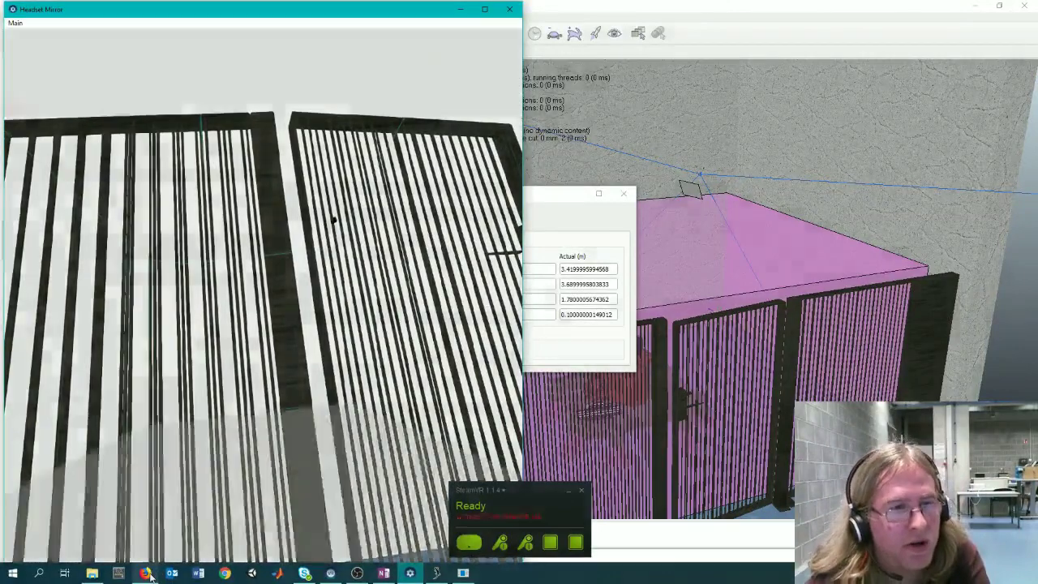
mouse_move(144, 573)
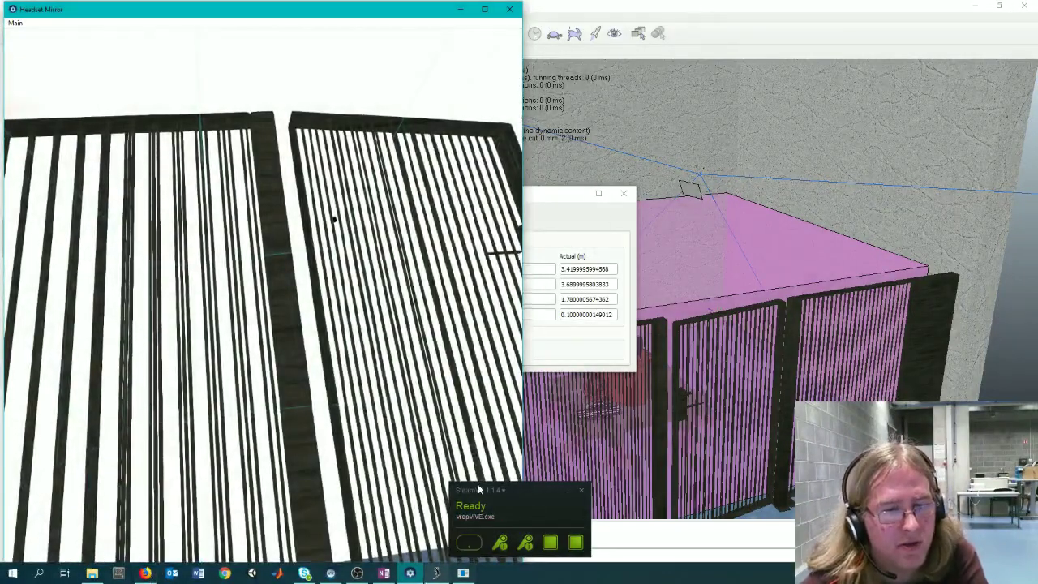
click(644, 4)
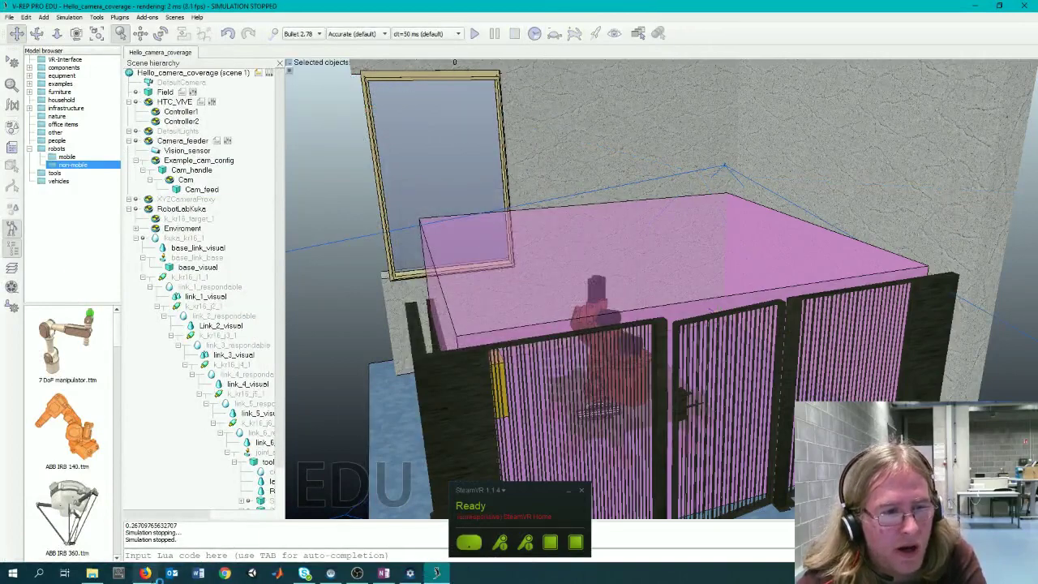
- Scroll the V-REP-VR-Interface README to Usage and select the camera network paper section
click(144, 573)
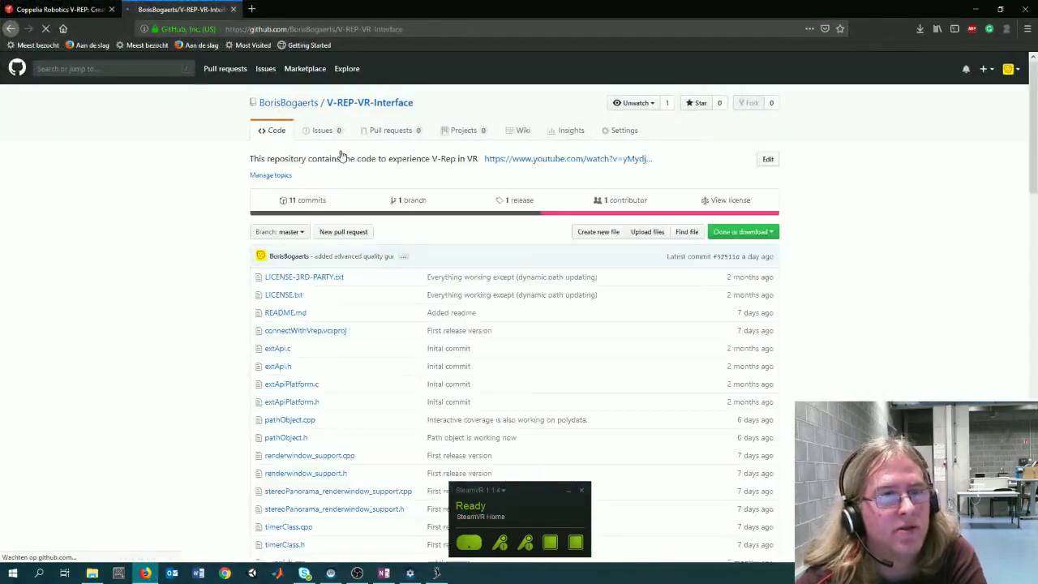
scroll(382, 248, down, 20)
scroll(317, 287, down, 5)
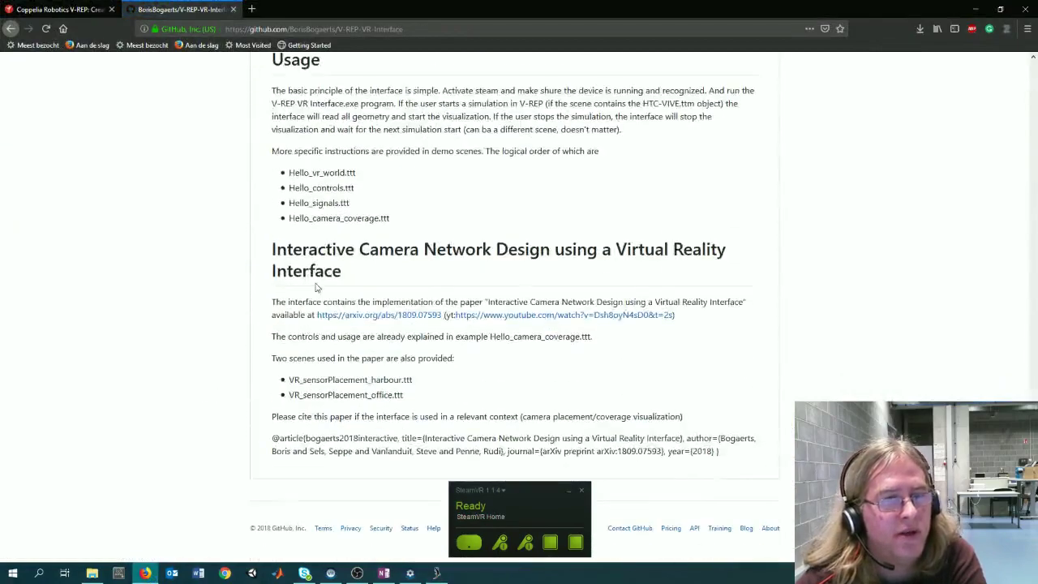
drag(274, 249, 339, 416)
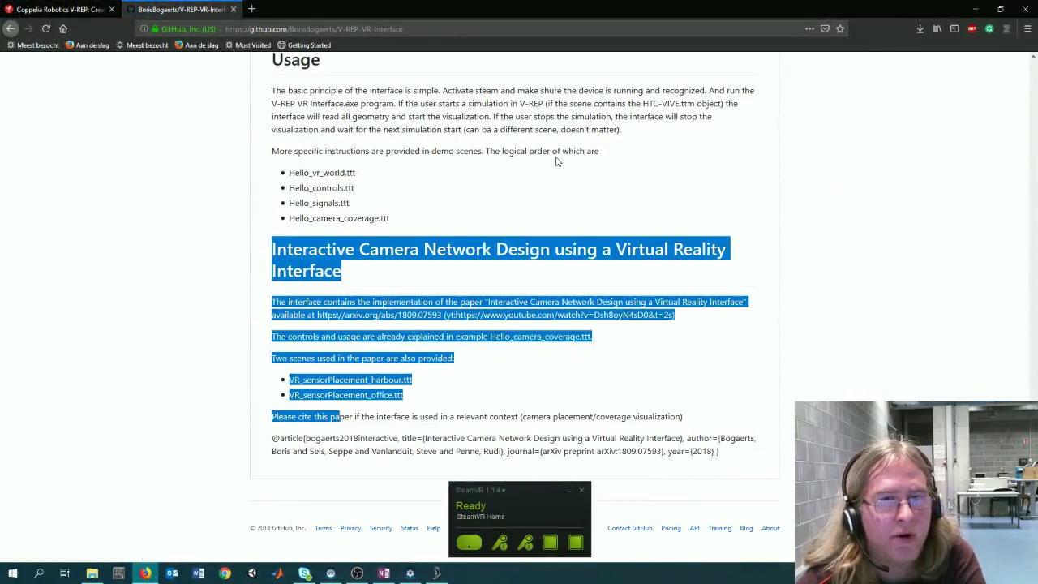
click(977, 9)
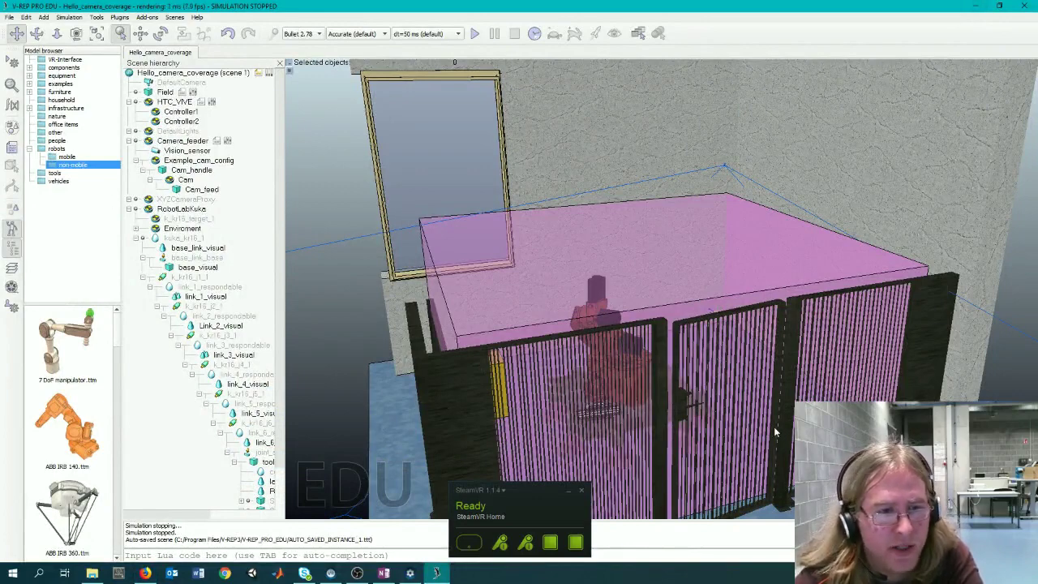
- Scroll back to the top of the repository and open its Issues page
click(145, 572)
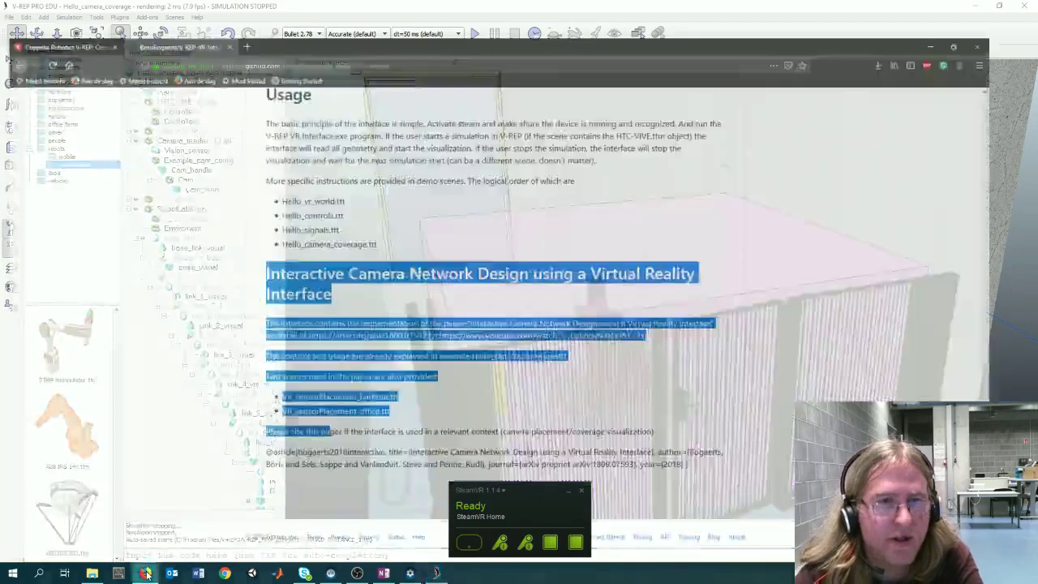
scroll(706, 280, up, 10)
scroll(697, 272, up, 5)
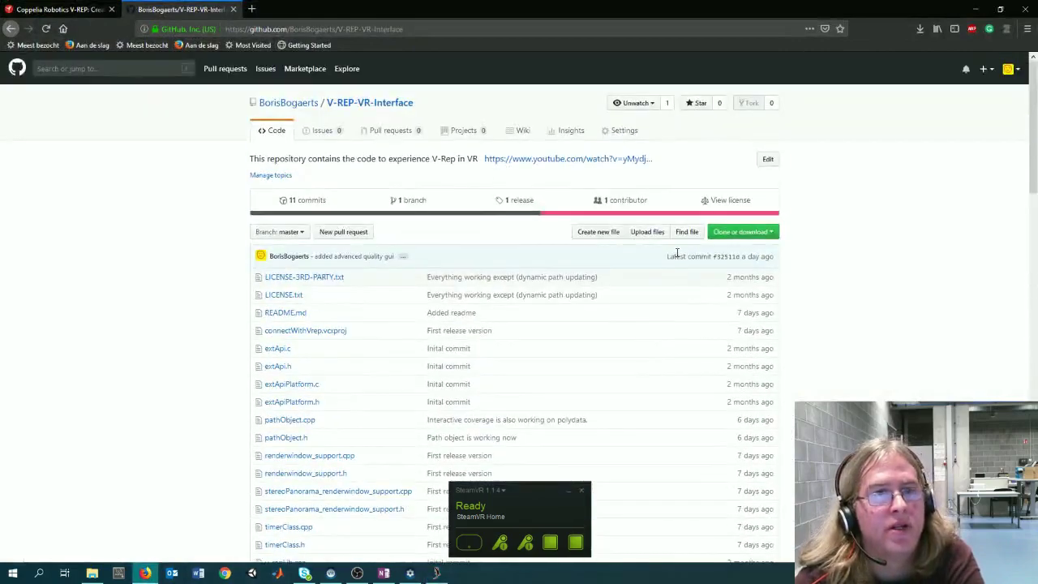
click(322, 133)
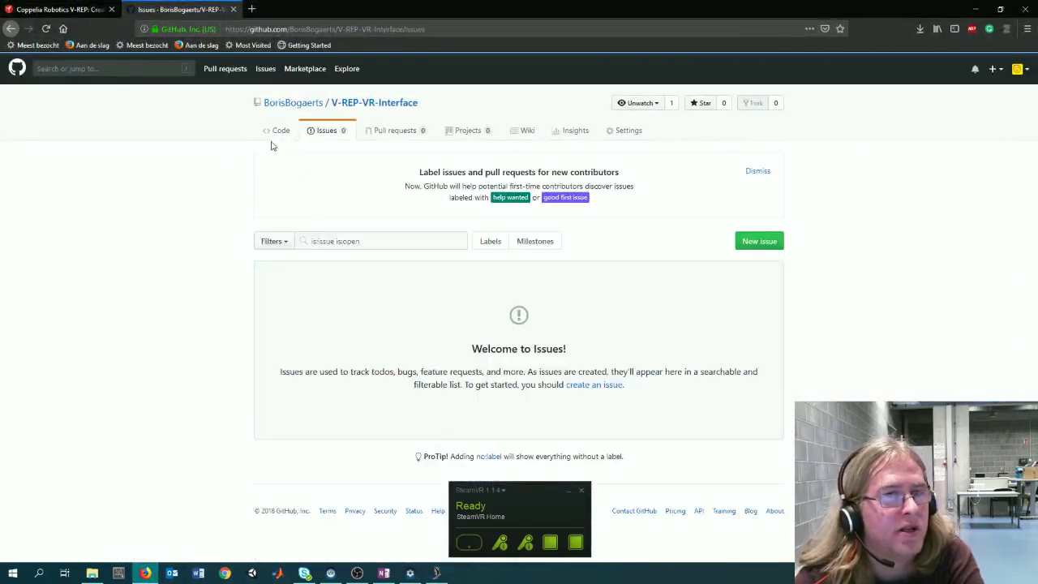